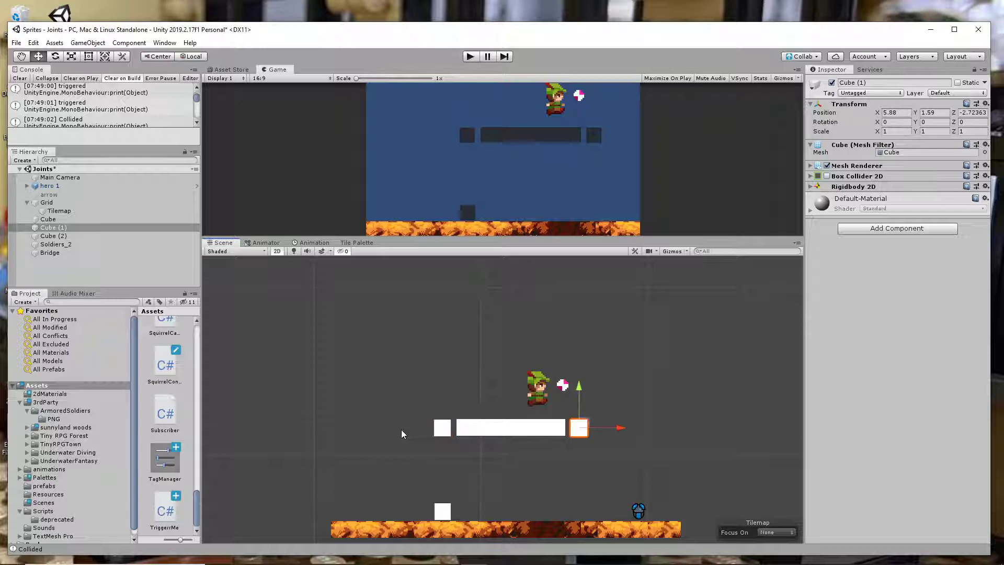
# Select the Bridge between the two upper cubes and review its Hinge Joint 2D and Box Collider 2D settings.
pyautogui.click(492, 430)
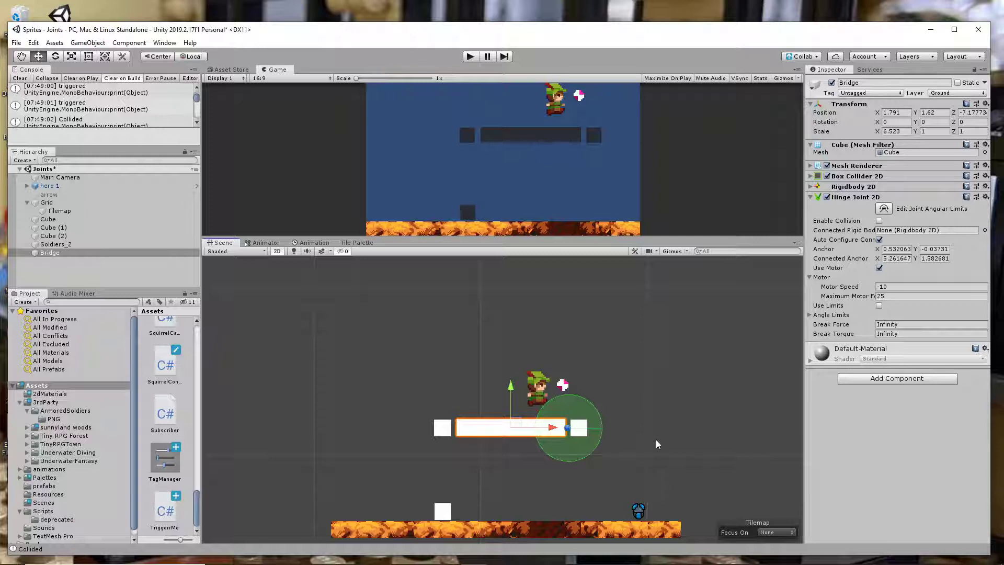
pyautogui.click(811, 197)
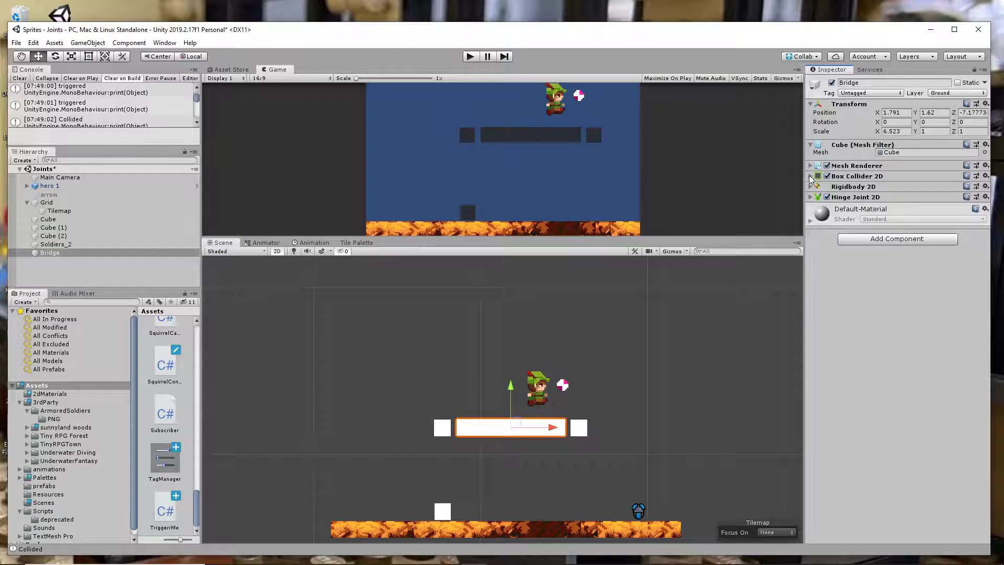
pyautogui.click(810, 176)
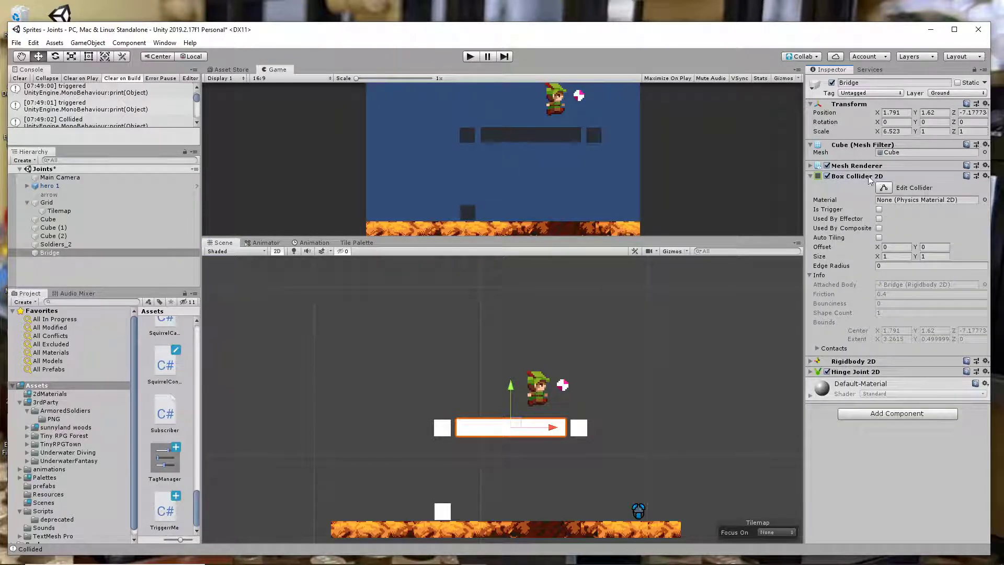
pyautogui.click(810, 176)
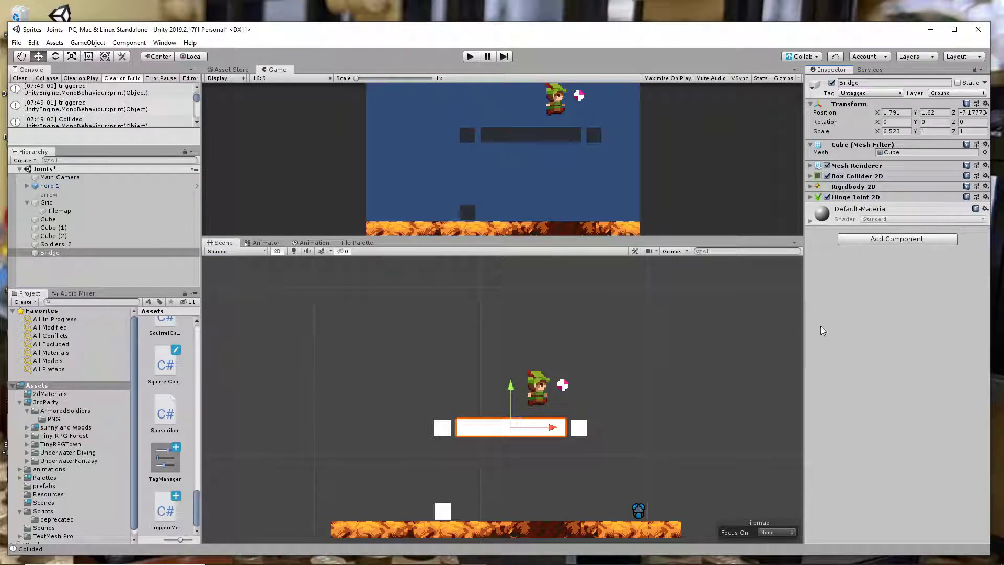
# Disable the Bridge's Hinge Joint 2D and play-test the scene, walking the hero to the right before stopping.
pyautogui.click(827, 198)
pyautogui.click(470, 56)
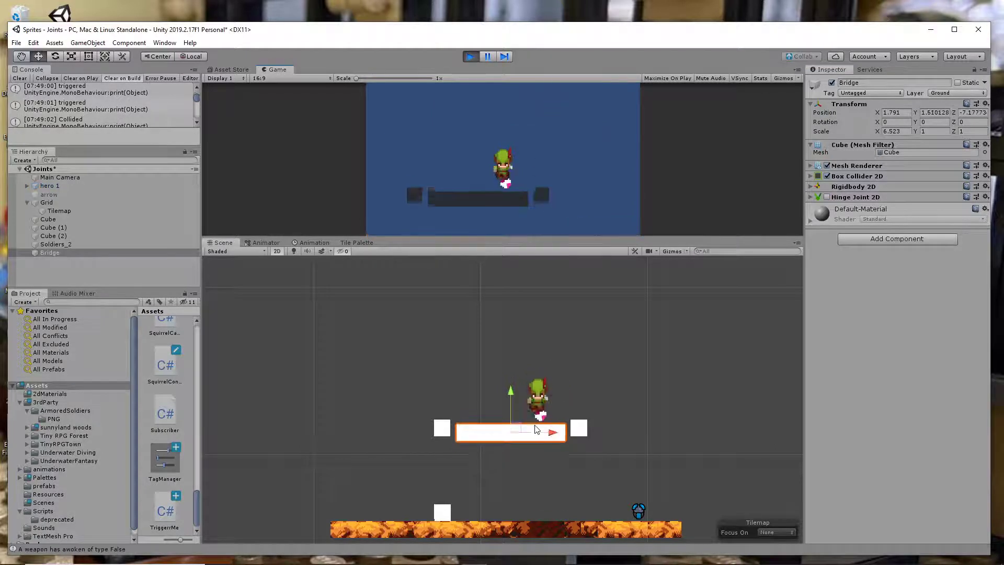
pyautogui.press('Right')
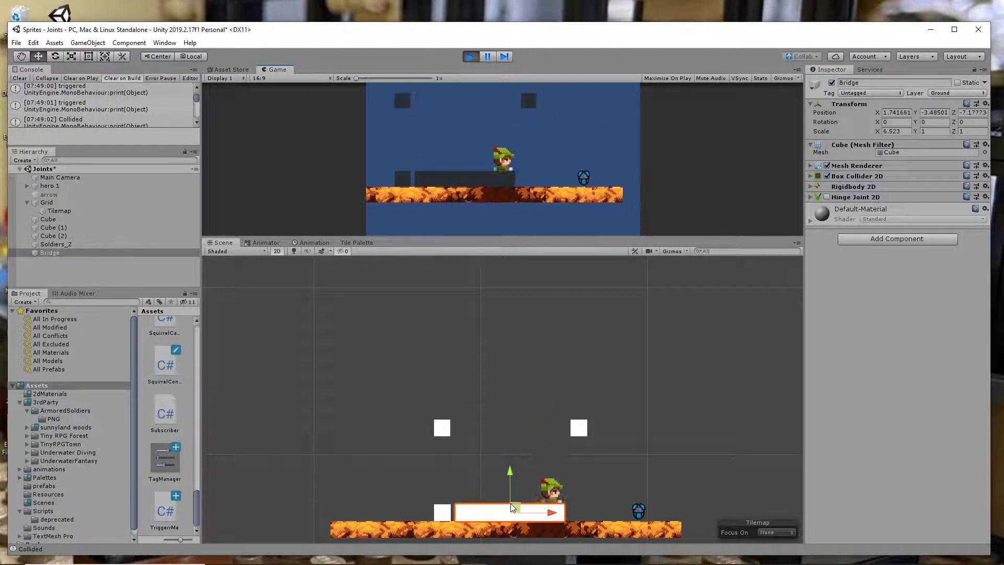
pyautogui.press('Right')
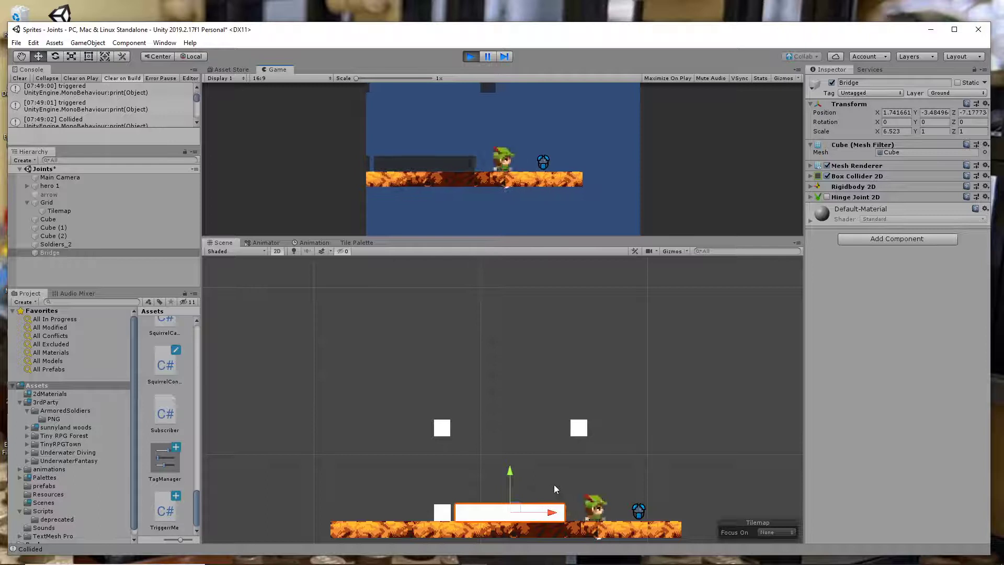
pyautogui.click(471, 56)
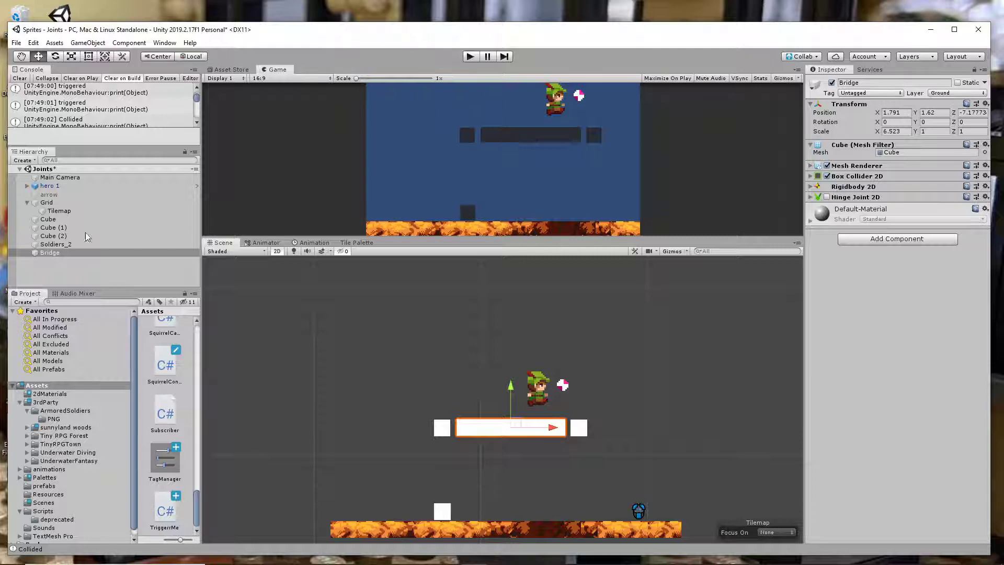
# Move hero 1 horizontally past the right-hand cube to X 7.61 and briefly play-test the scene.
pyautogui.click(58, 186)
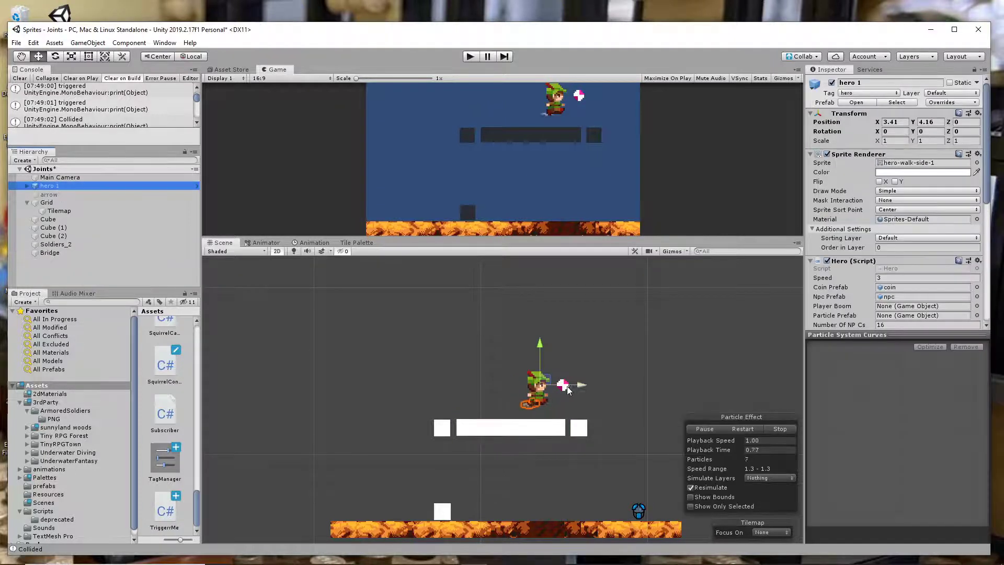
pyautogui.moveTo(579, 385); pyautogui.dragTo(652, 387)
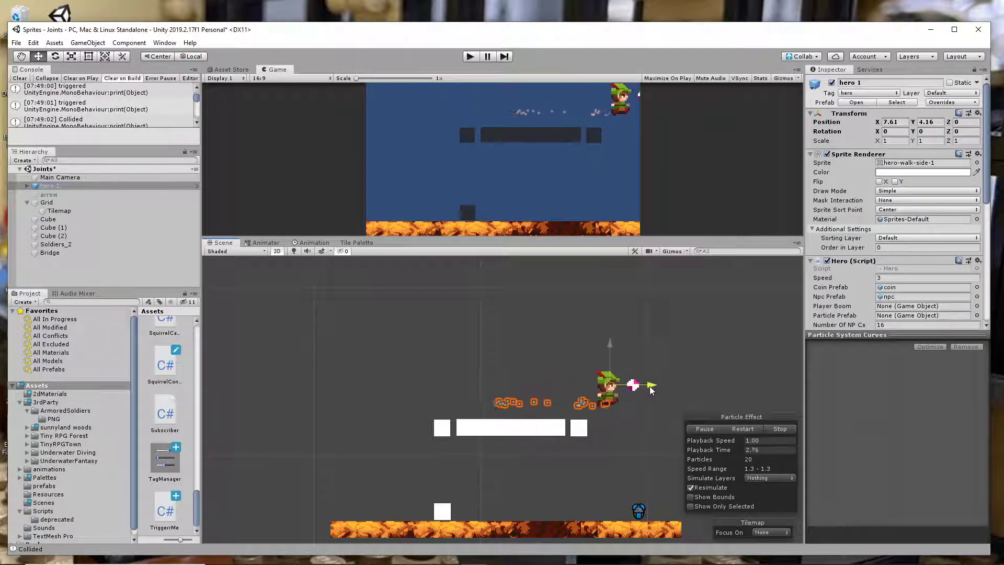
pyautogui.click(470, 56)
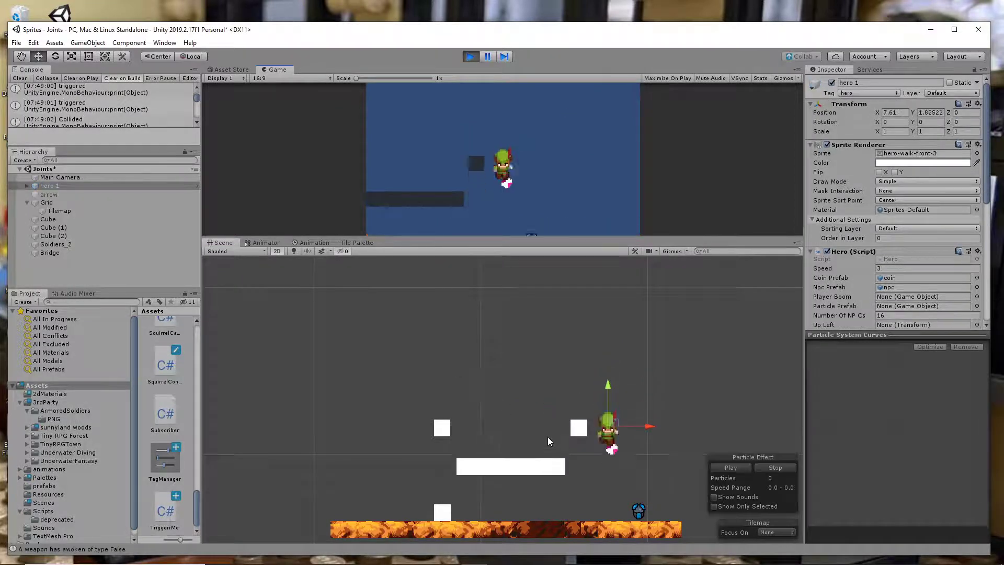
pyautogui.click(470, 57)
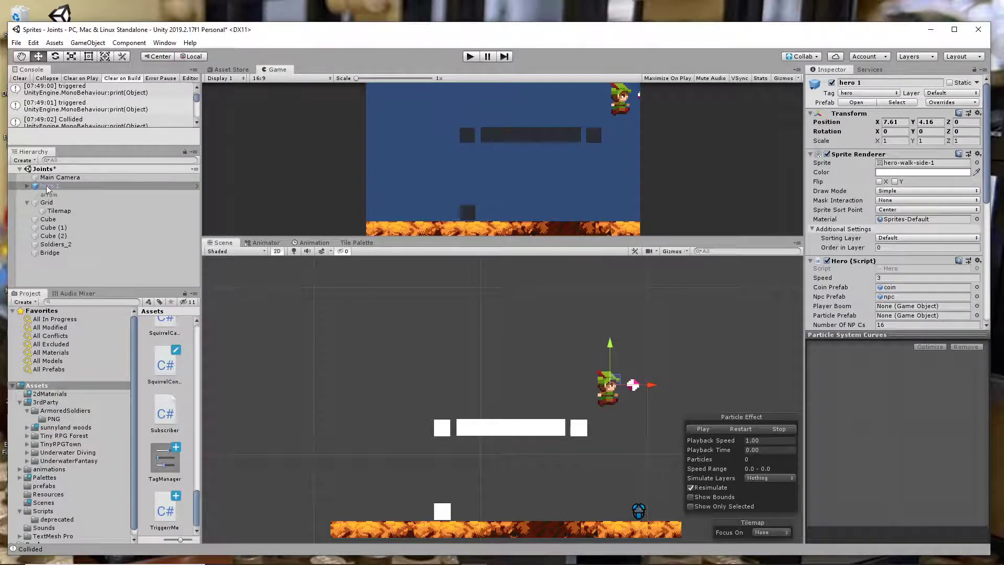
# Re-enable the Hinge Joint 2D on the Bridge and run the scene briefly to test how it swings.
pyautogui.click(56, 254)
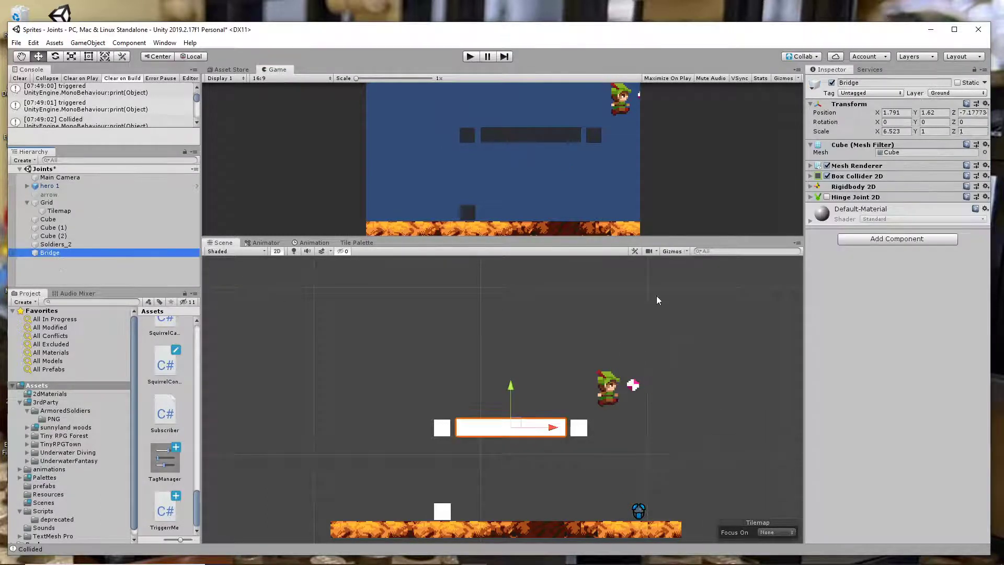
pyautogui.click(825, 199)
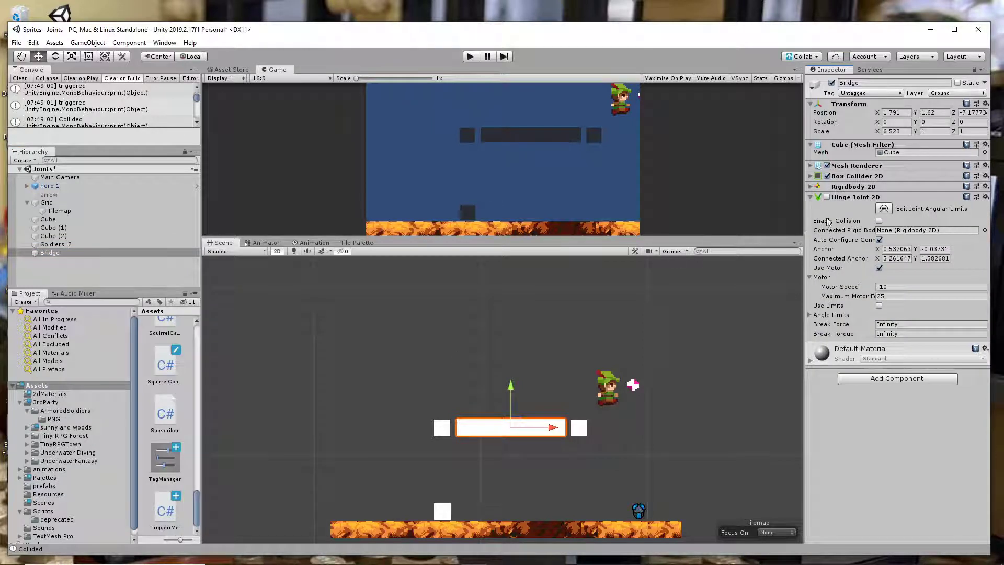
pyautogui.click(843, 198)
pyautogui.click(843, 197)
pyautogui.click(983, 198)
pyautogui.click(985, 197)
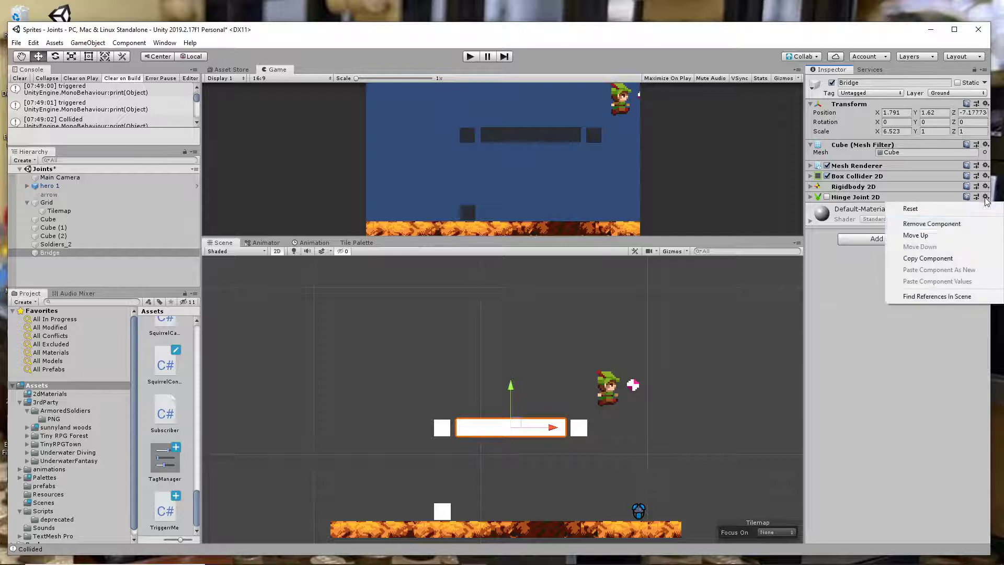
pyautogui.click(851, 295)
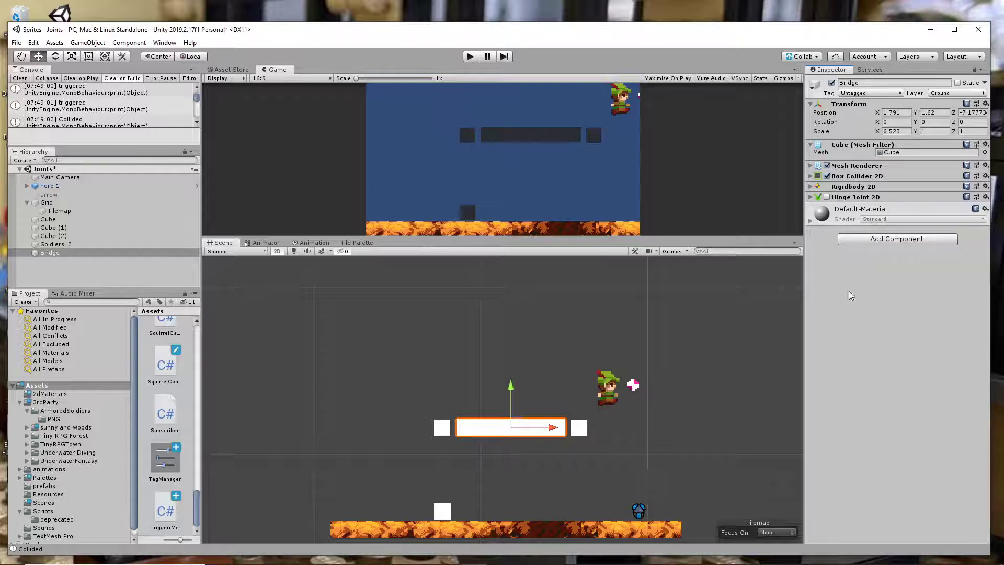
pyautogui.click(827, 197)
pyautogui.click(477, 57)
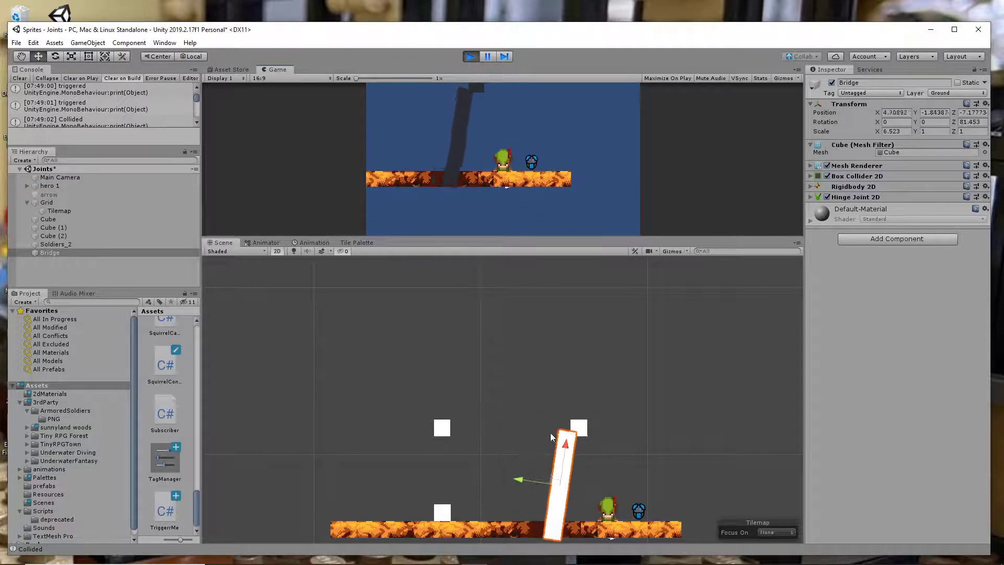
pyautogui.click(471, 56)
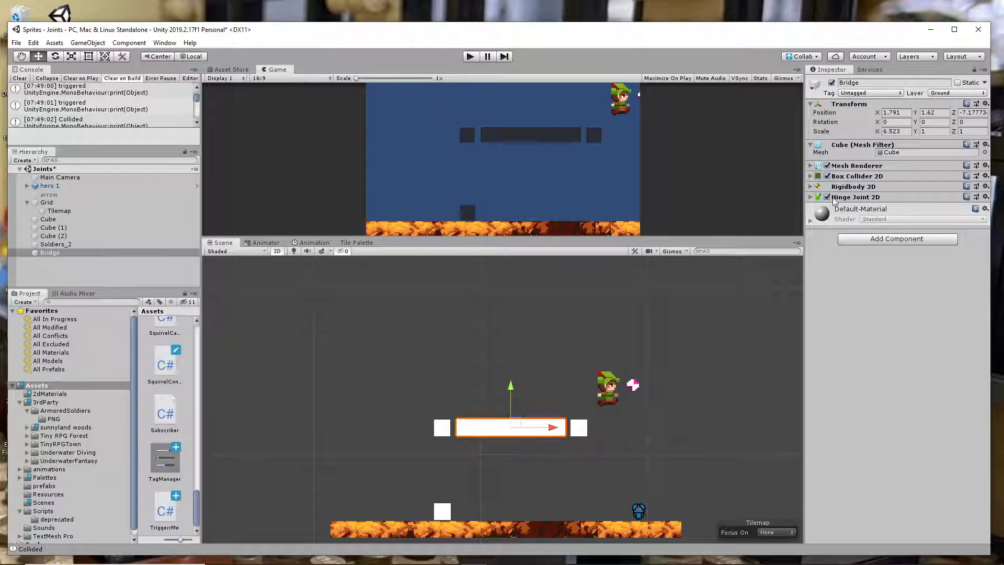
# Remove the Hinge Joint 2D component from the Bridge.
pyautogui.click(864, 199)
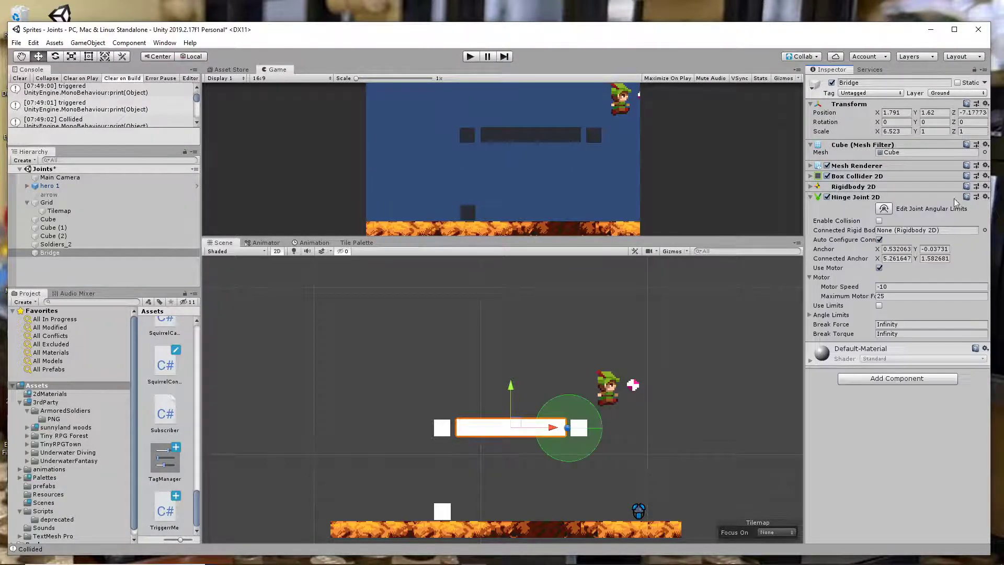
pyautogui.click(982, 197)
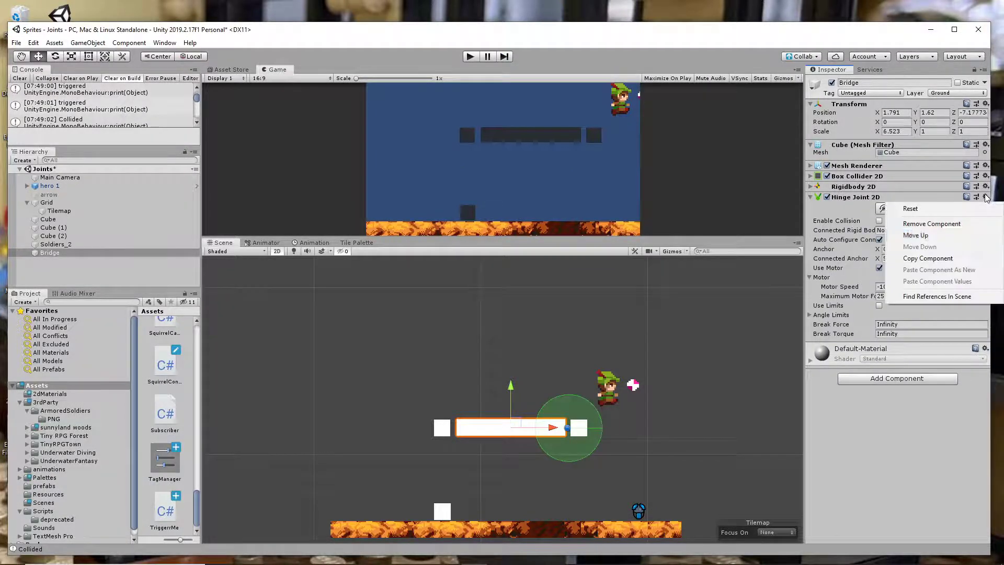
pyautogui.click(958, 225)
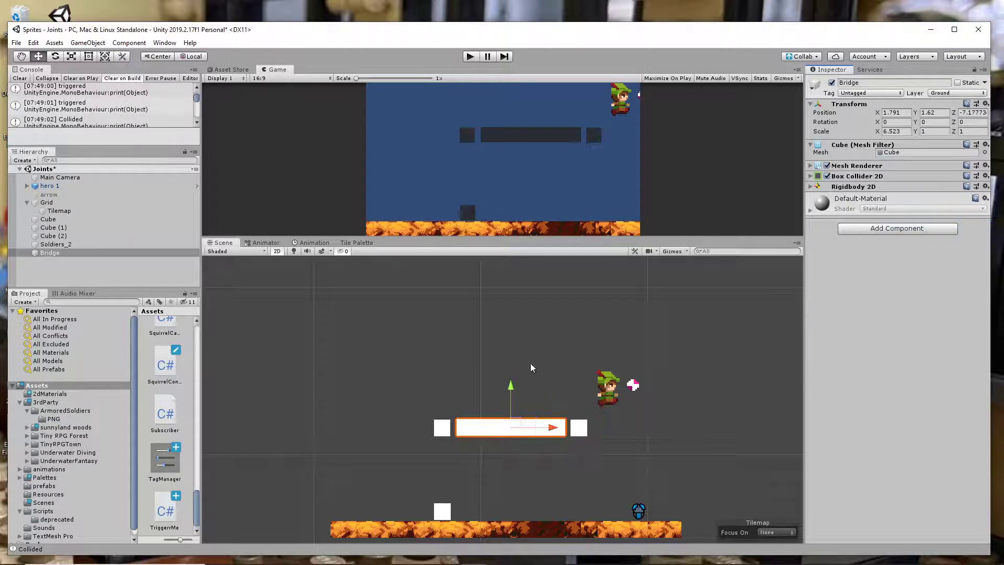
# Add a new Hinge Joint 2D component with default settings to the Bridge and run the scene briefly to test it.
pyautogui.click(880, 229)
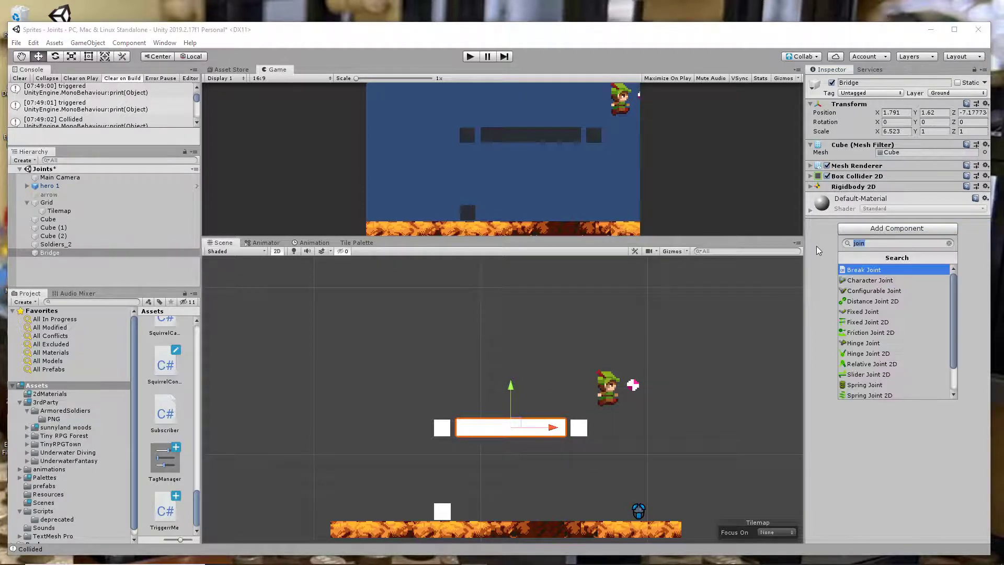
pyautogui.write('hign')
pyautogui.press('BackSpace')
pyautogui.press('BackSpace')
pyautogui.write('nge')
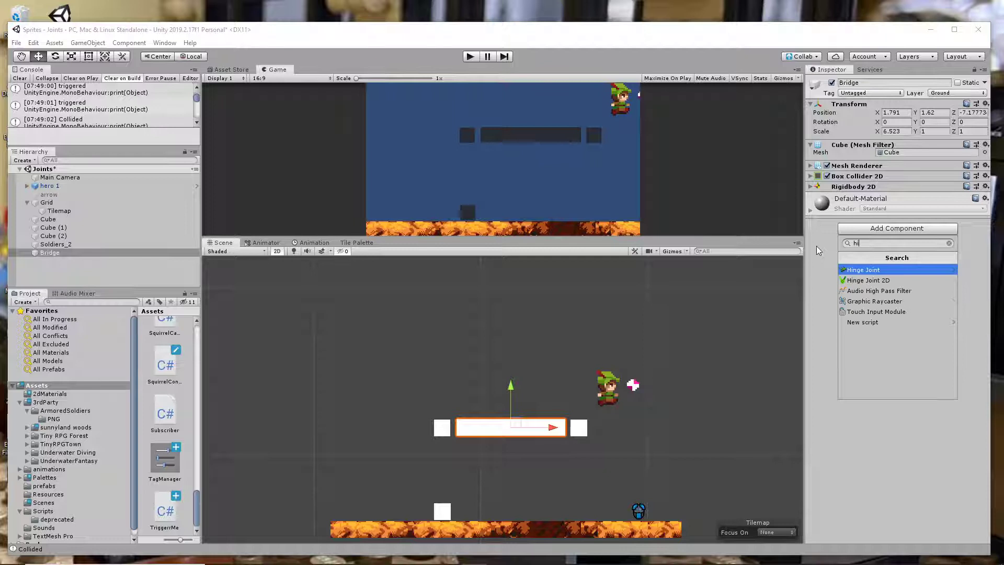
pyautogui.click(878, 280)
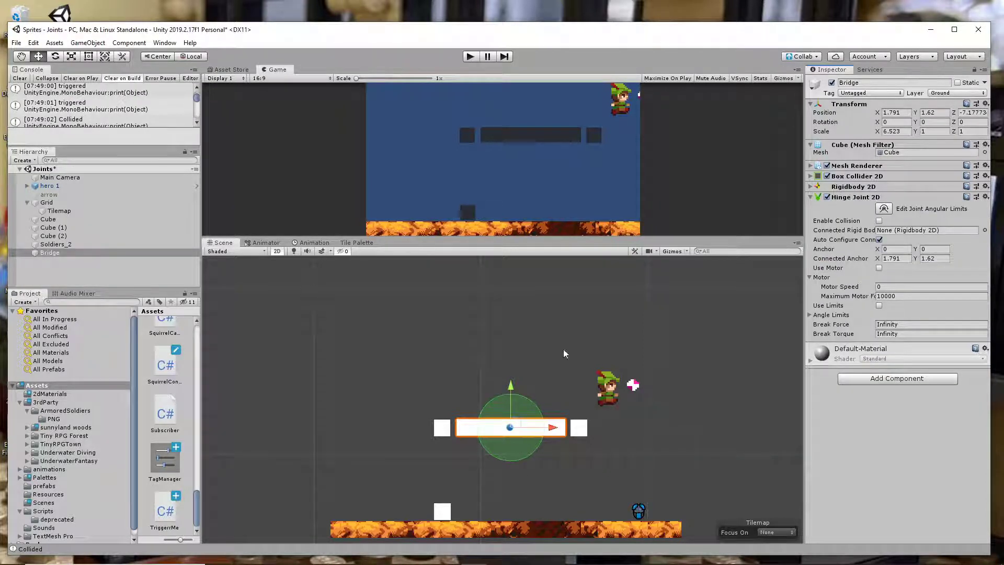
pyautogui.click(474, 56)
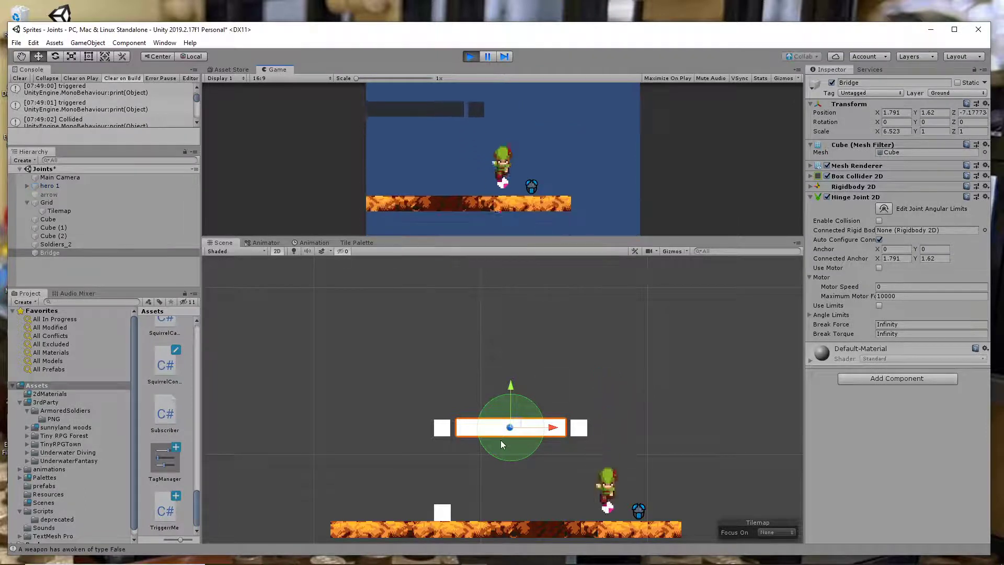
pyautogui.click(471, 56)
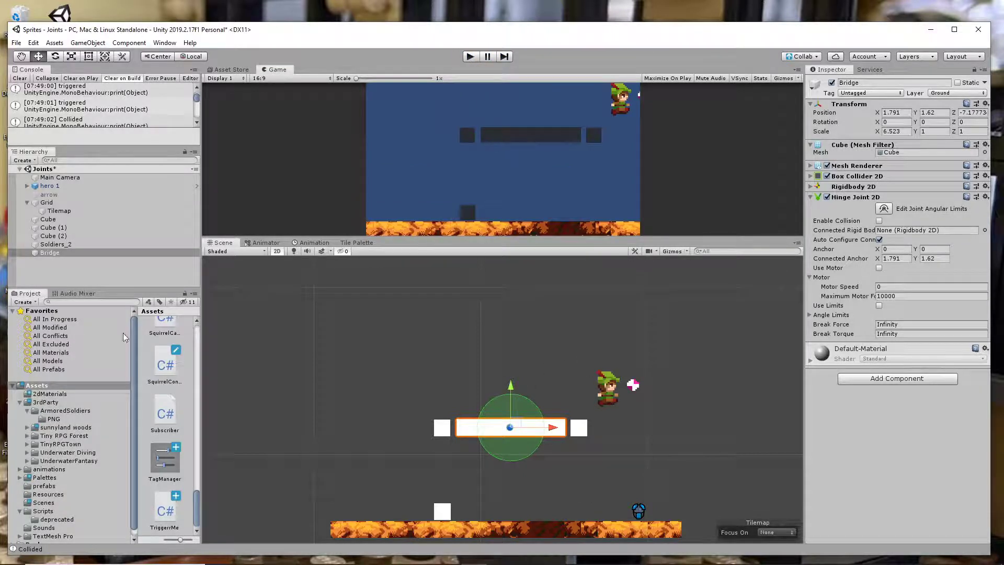
# Move hero 1 back above the Bridge to X 4.13 and play-test the scene, walking the hero right and left.
pyautogui.click(82, 186)
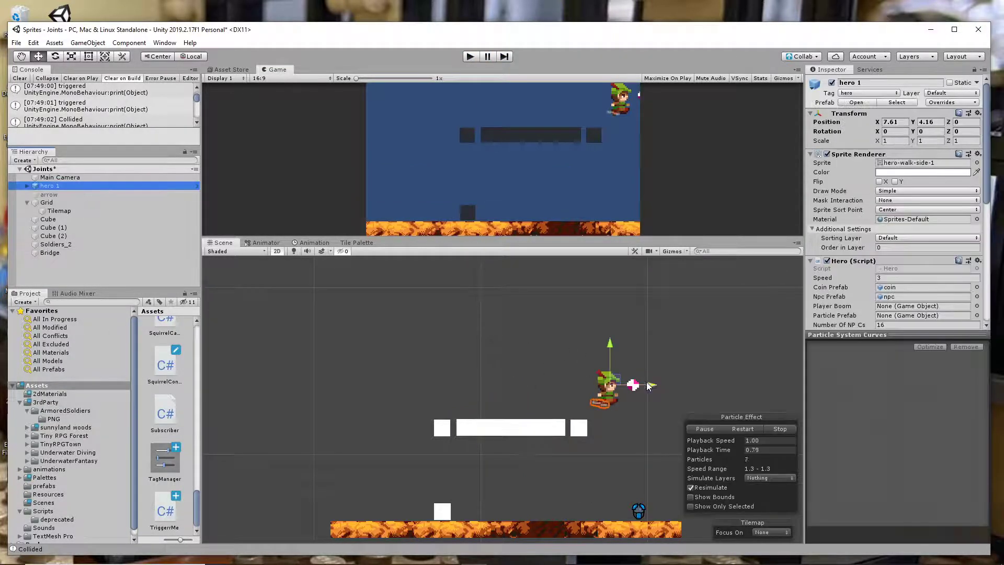
pyautogui.moveTo(651, 384); pyautogui.dragTo(594, 385)
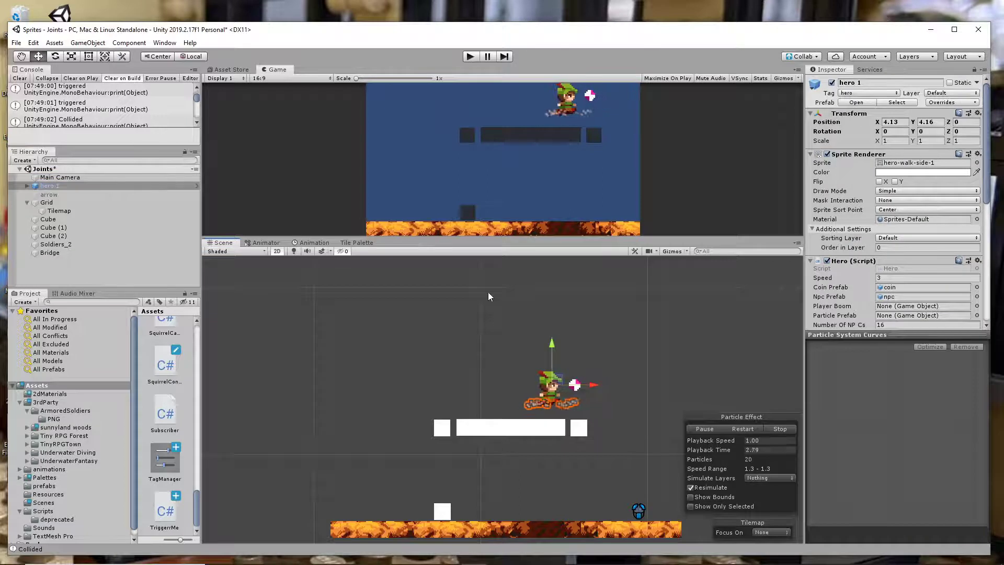
pyautogui.click(471, 57)
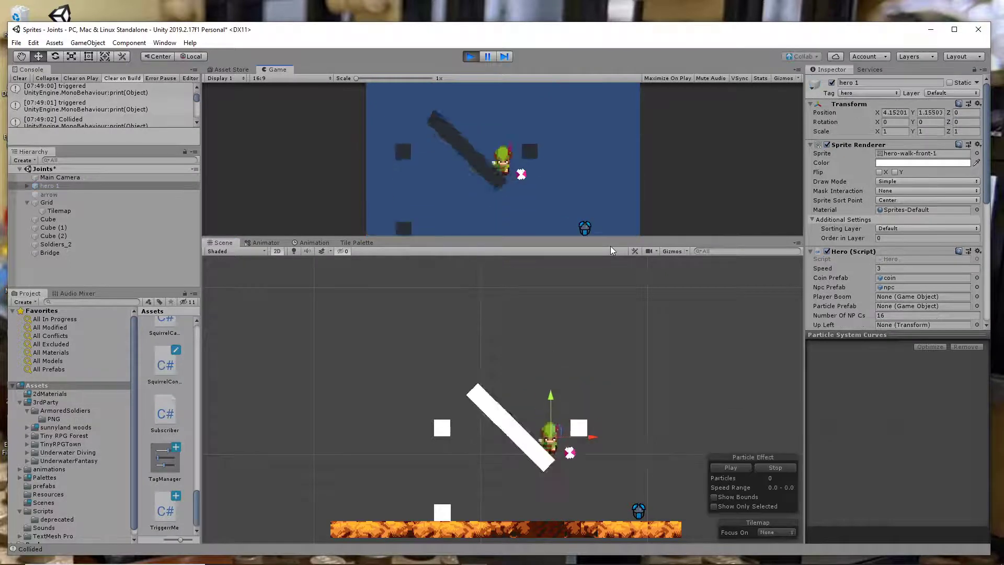
pyautogui.press('Right')
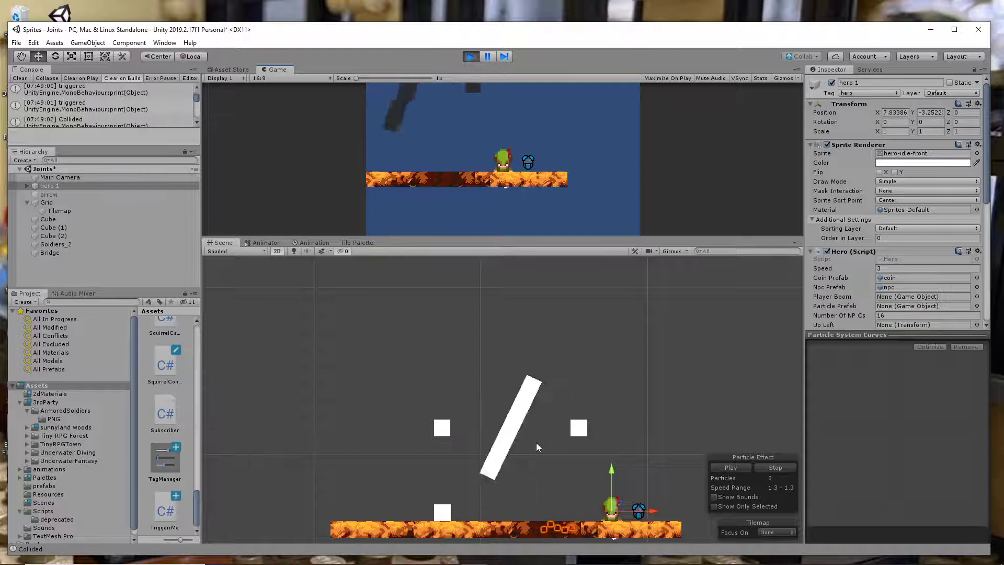
pyautogui.press('Left')
pyautogui.click(470, 56)
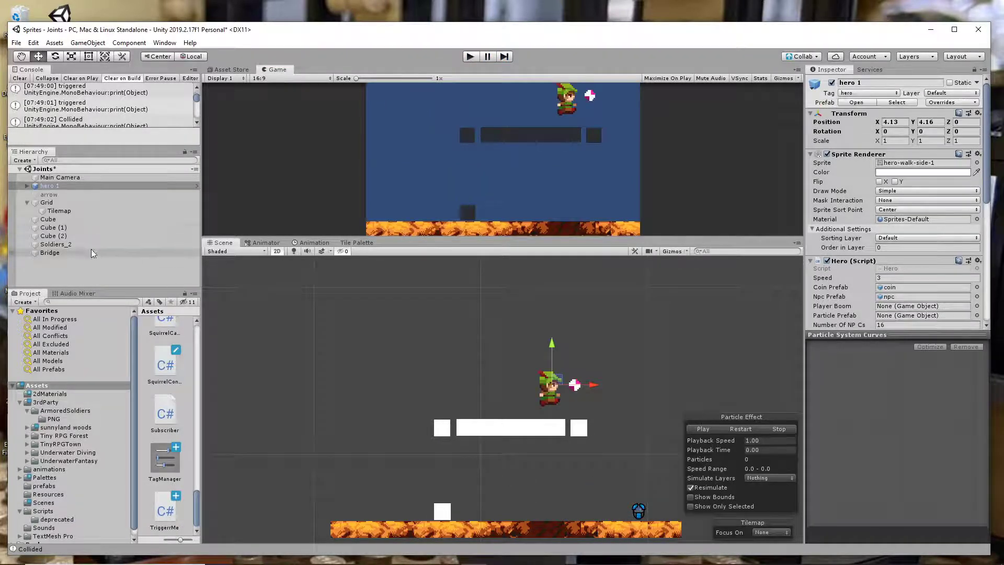
# Select the Bridge and examine its Hinge Joint 2D angular limits editing mode, leaving the mode switched off.
pyautogui.click(60, 253)
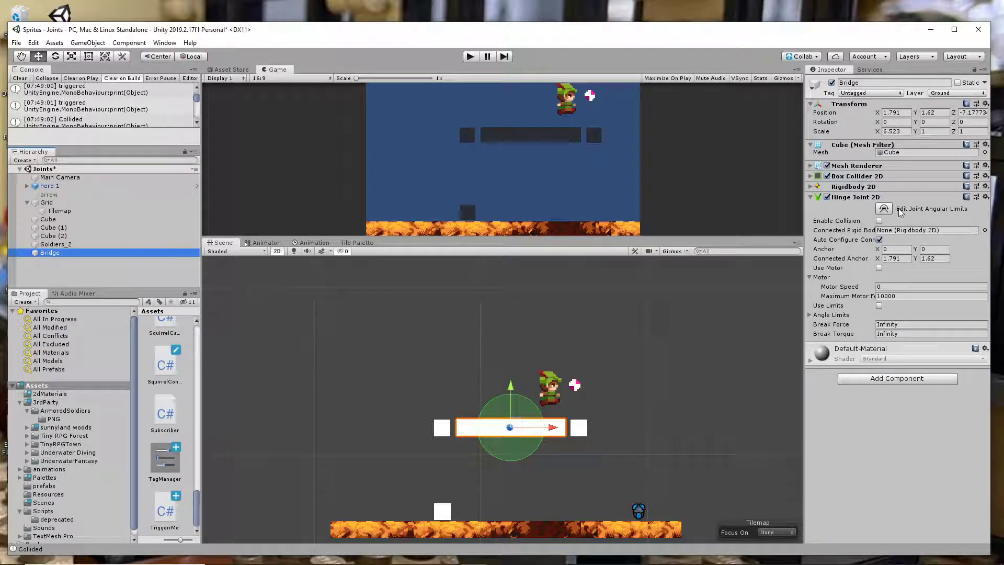
pyautogui.click(884, 209)
pyautogui.click(884, 209)
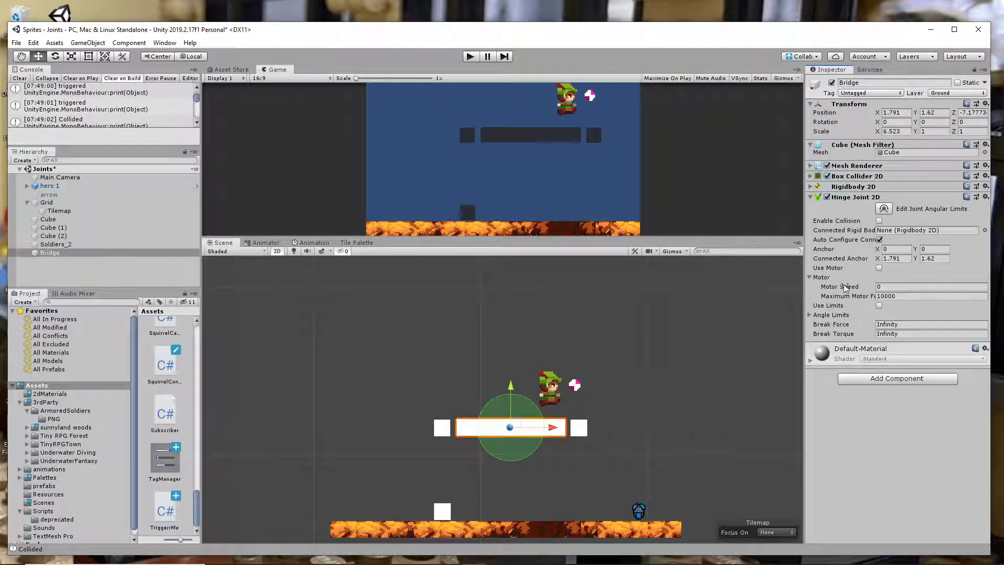
pyautogui.click(884, 209)
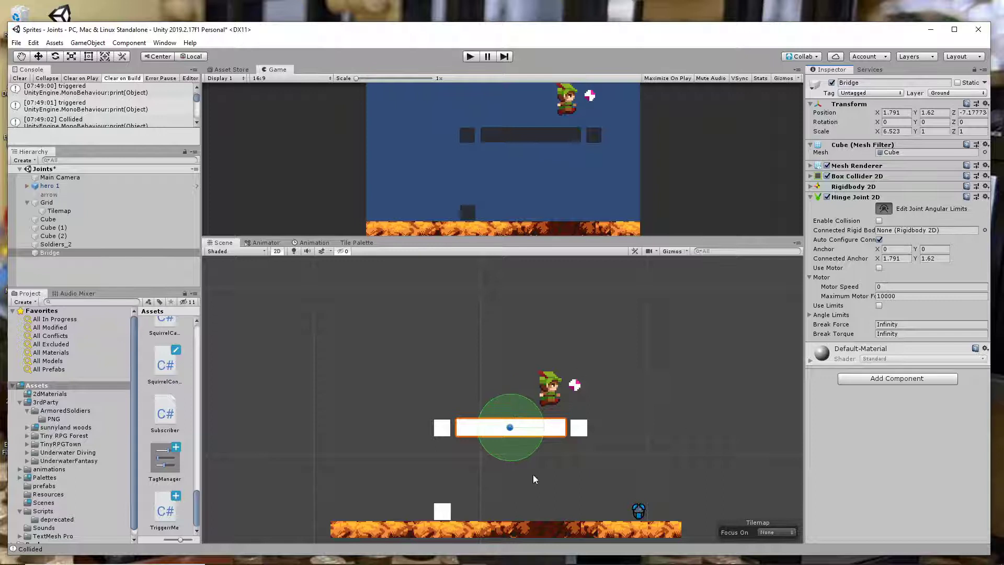
pyautogui.click(884, 209)
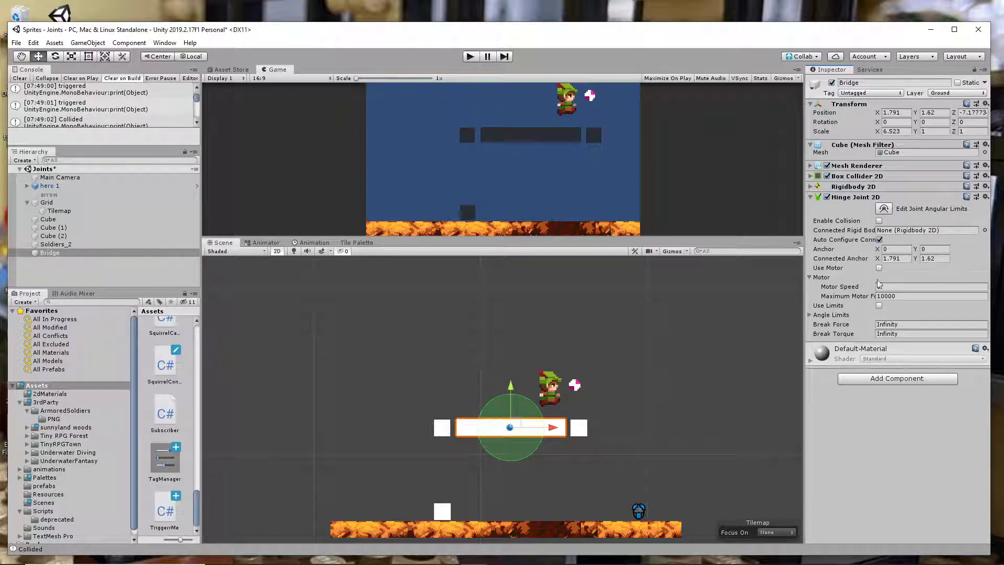
# Disable Auto Configure Connected Anchor on the Bridge's hinge joint, raise the Bridge to Y 6.57 and play-test the scene.
pyautogui.click(902, 259)
pyautogui.click(940, 256)
pyautogui.click(879, 239)
pyautogui.click(900, 259)
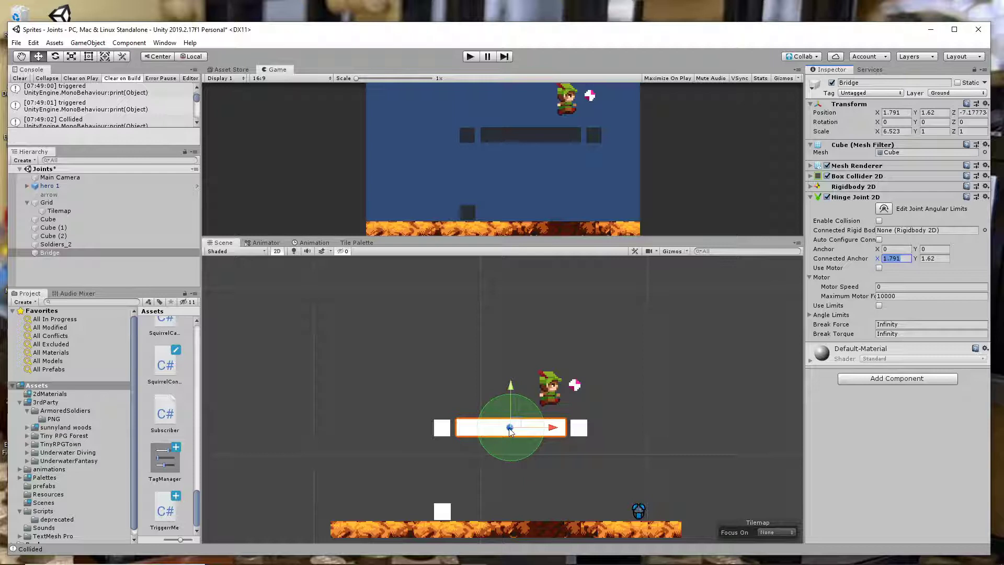
pyautogui.moveTo(510, 428); pyautogui.dragTo(503, 349)
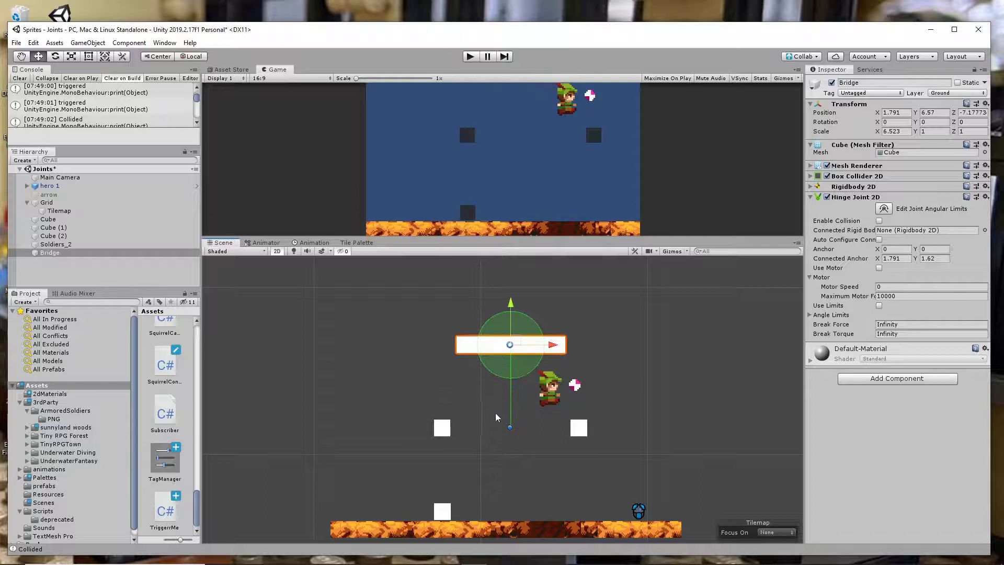
pyautogui.click(471, 59)
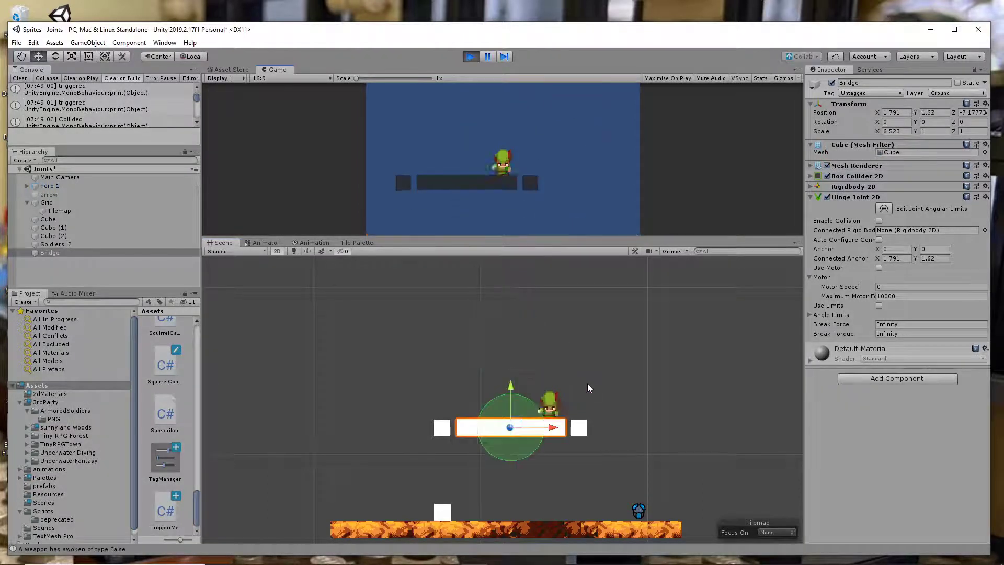
pyautogui.click(471, 57)
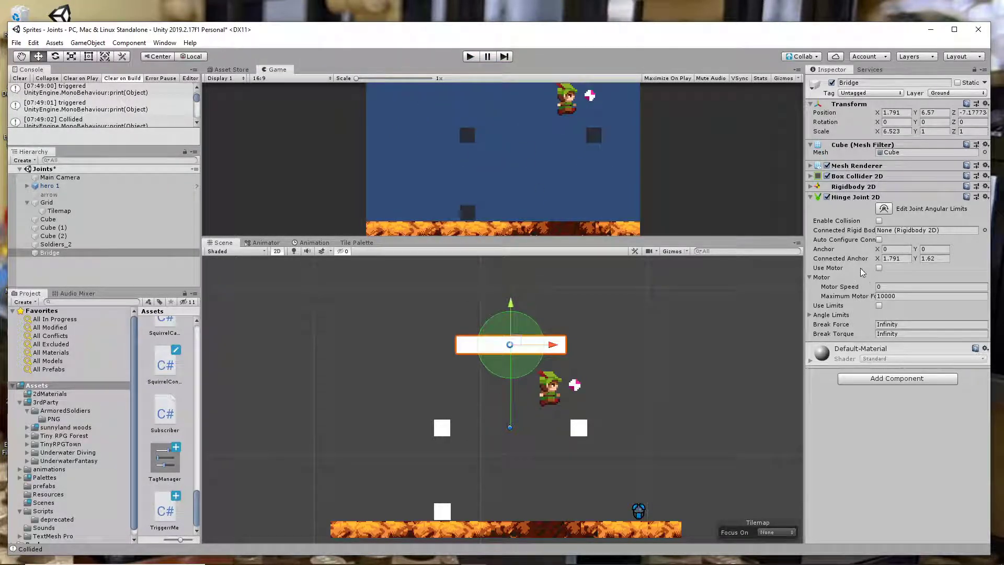
# Lower the Bridge to Y 1.56, set the joint's connected anchor to X 0.51, Y 2.81, and play-test the scene.
pyautogui.moveTo(511, 308); pyautogui.dragTo(503, 387)
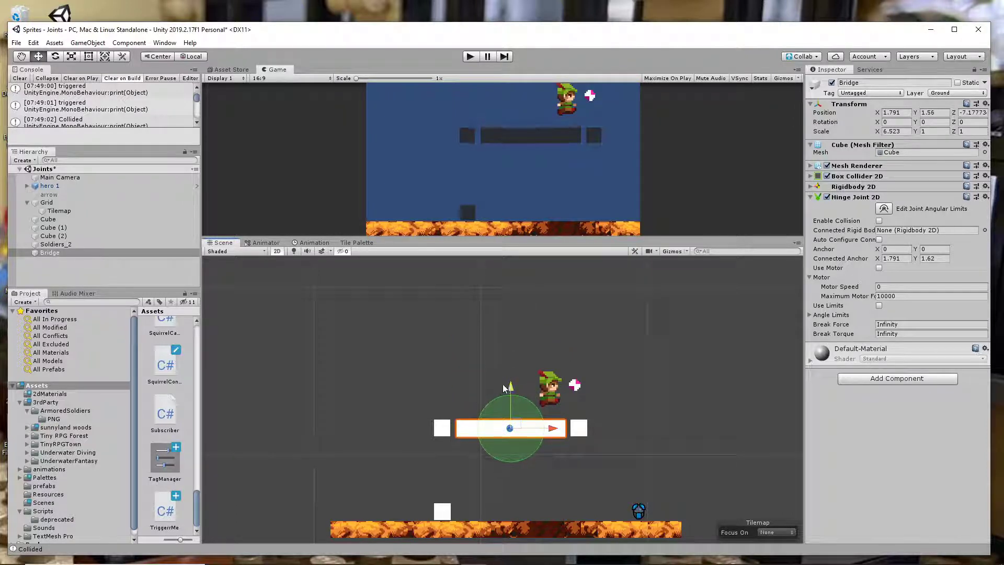
pyautogui.moveTo(874, 259); pyautogui.dragTo(854, 265)
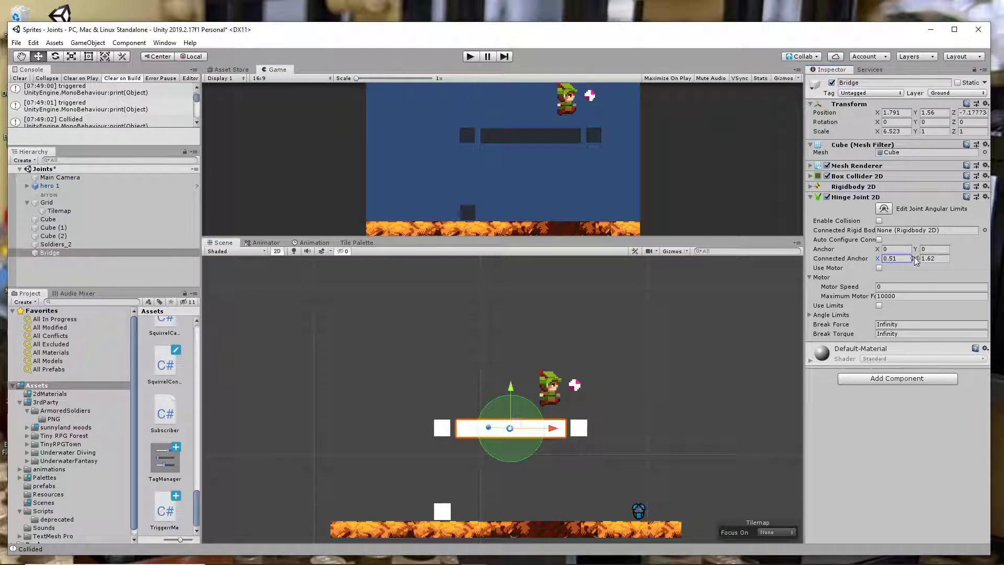
pyautogui.moveTo(917, 260); pyautogui.dragTo(888, 239)
pyautogui.click(471, 58)
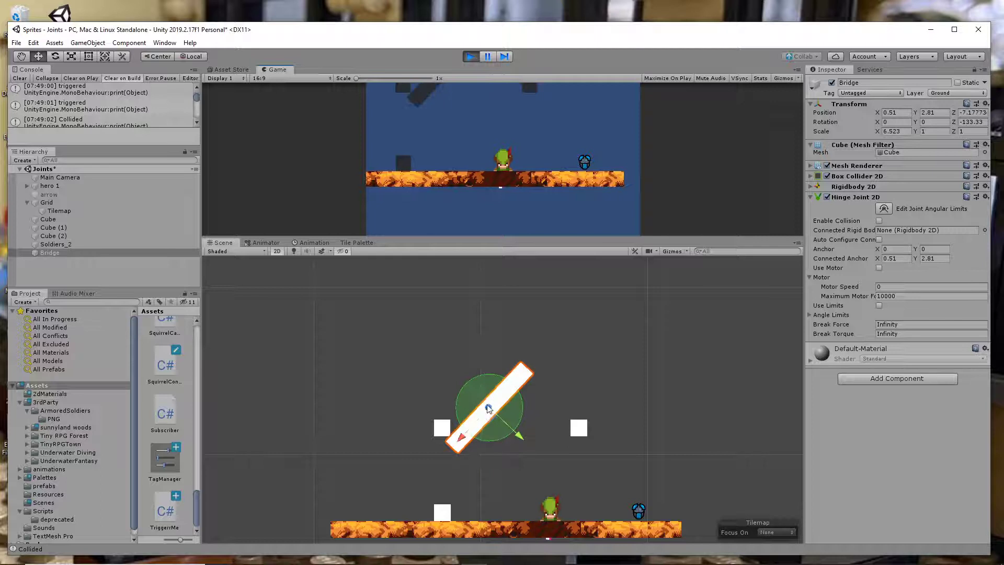
pyautogui.hotkey('ctrl', 'p')
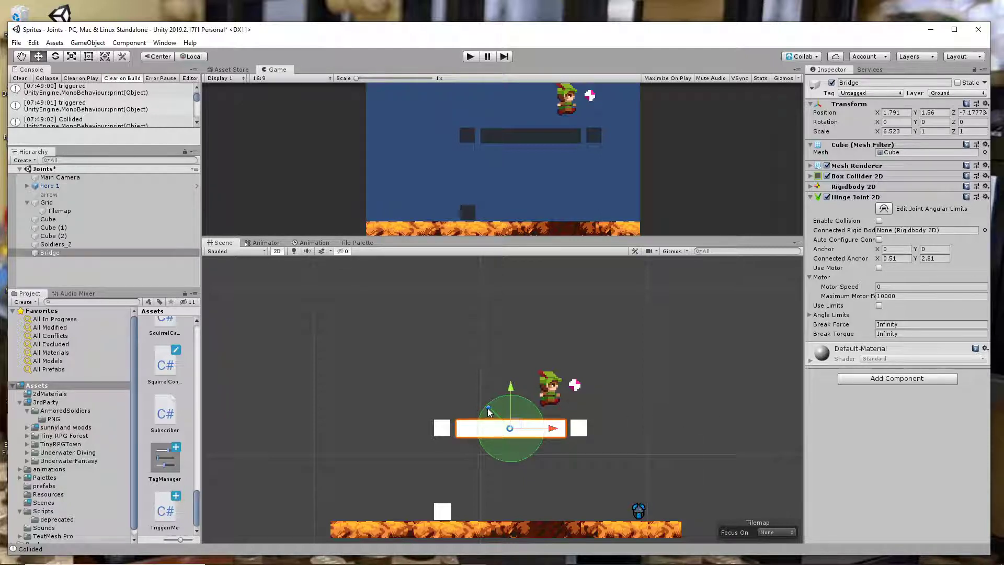
# Enable Auto Configure Connected Anchor, place the Bridge at Y 1.65, set the joint's anchor X to -0.49 and play-test the scene.
pyautogui.moveTo(487, 407); pyautogui.dragTo(485, 431)
pyautogui.click(879, 239)
pyautogui.moveTo(511, 433); pyautogui.dragTo(511, 431)
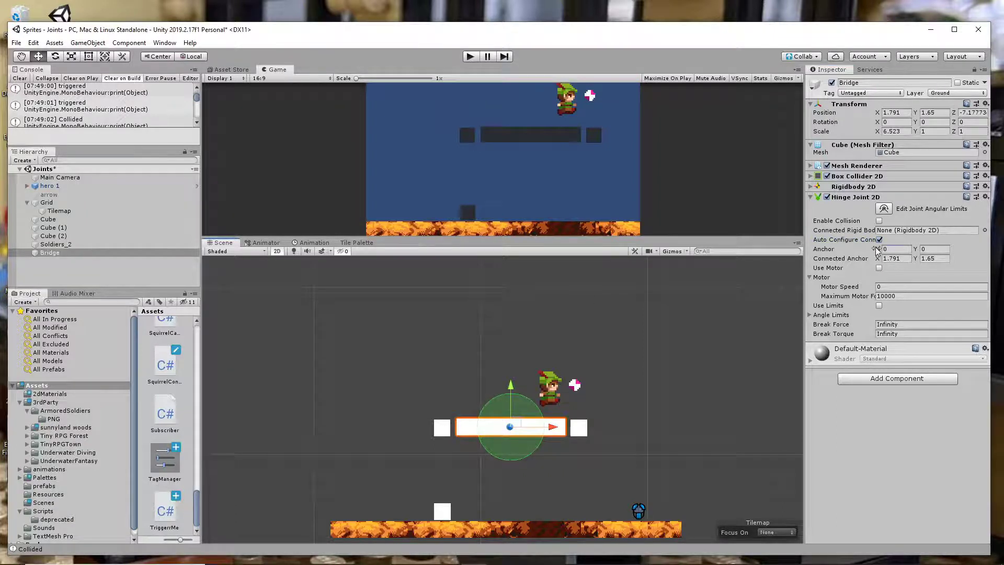
pyautogui.moveTo(878, 249); pyautogui.dragTo(864, 254)
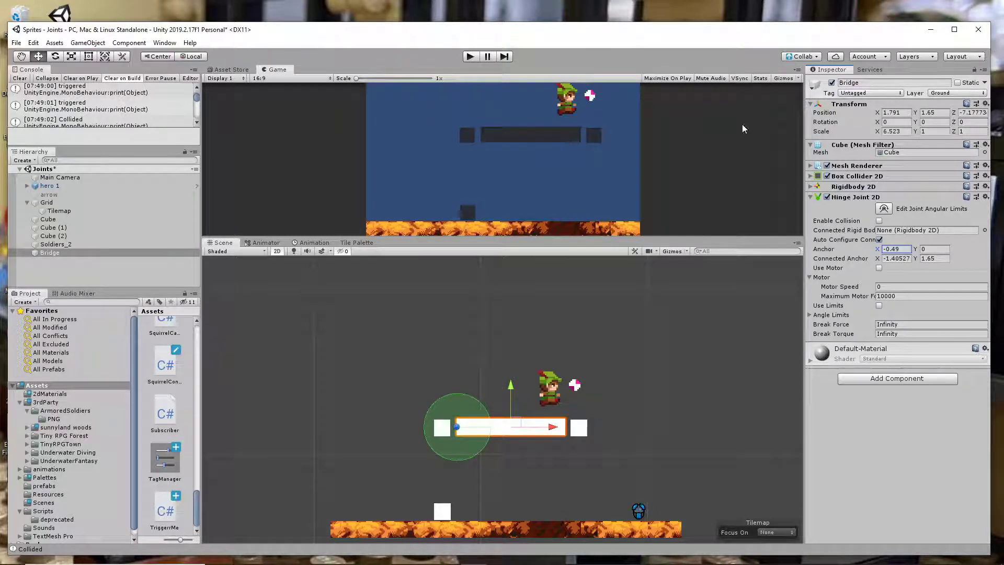
pyautogui.click(472, 56)
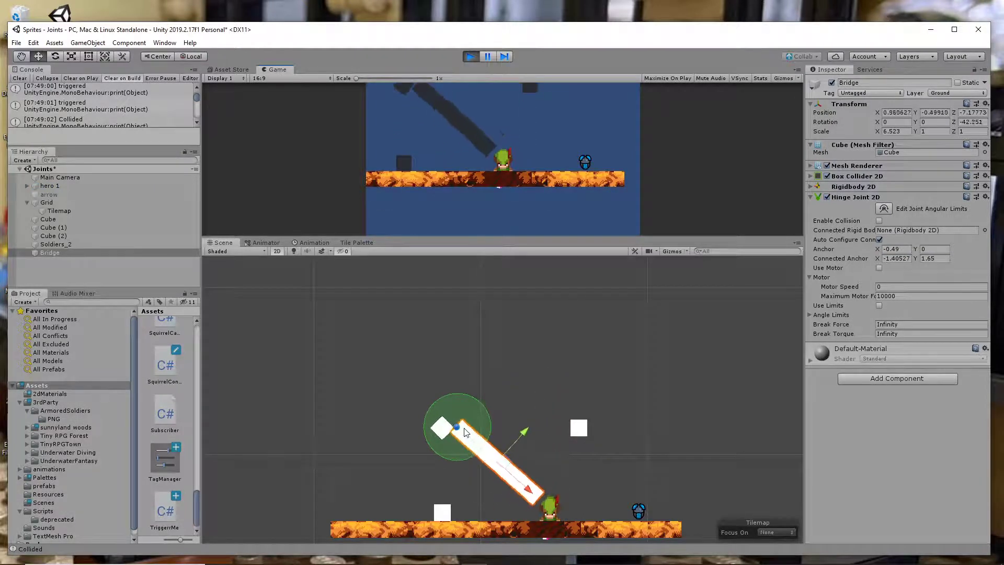
pyautogui.click(880, 239)
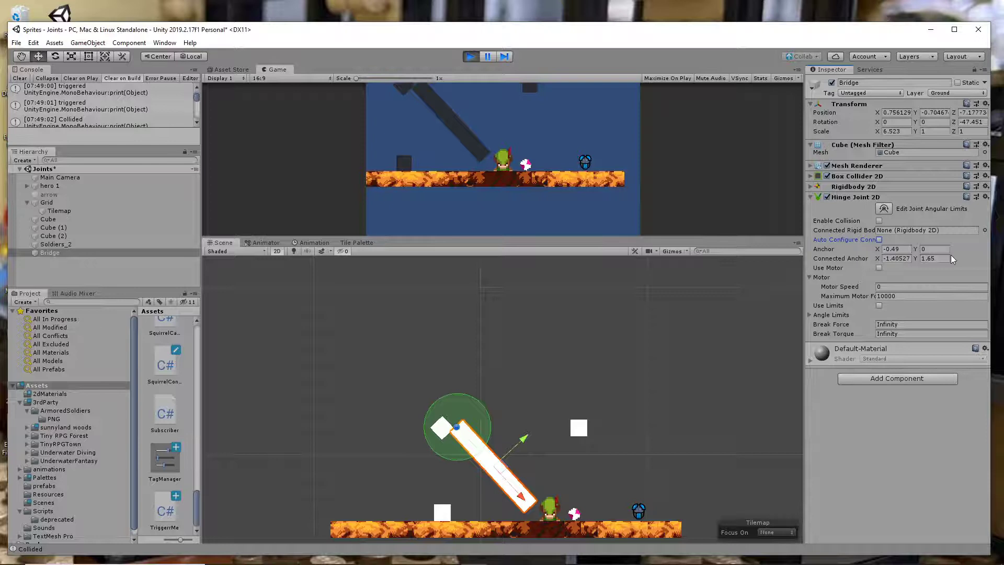
pyautogui.click(473, 56)
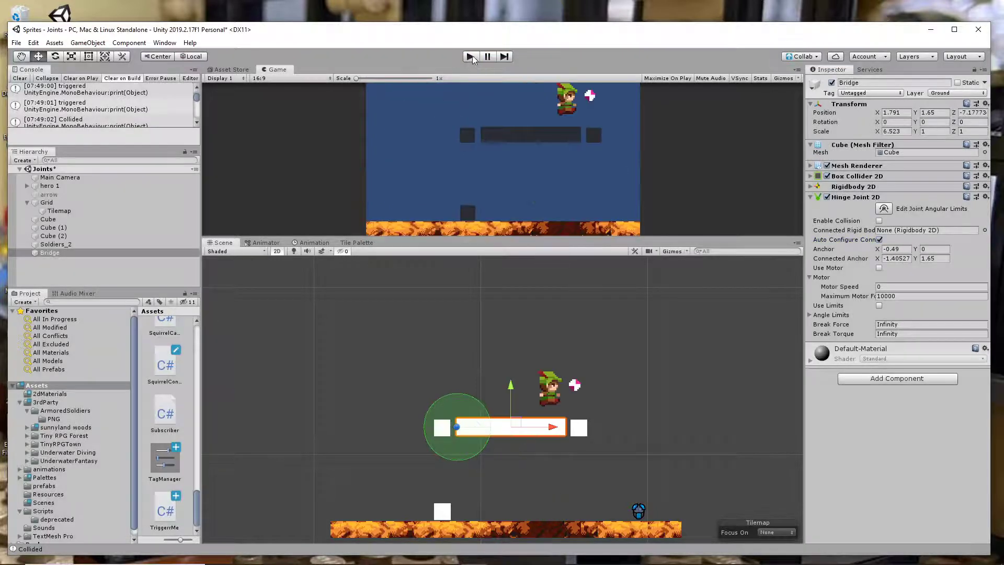
# Disable Auto Configure Connected Anchor, set the joint's anchor X to -1.32 and play-test the scene.
pyautogui.click(880, 239)
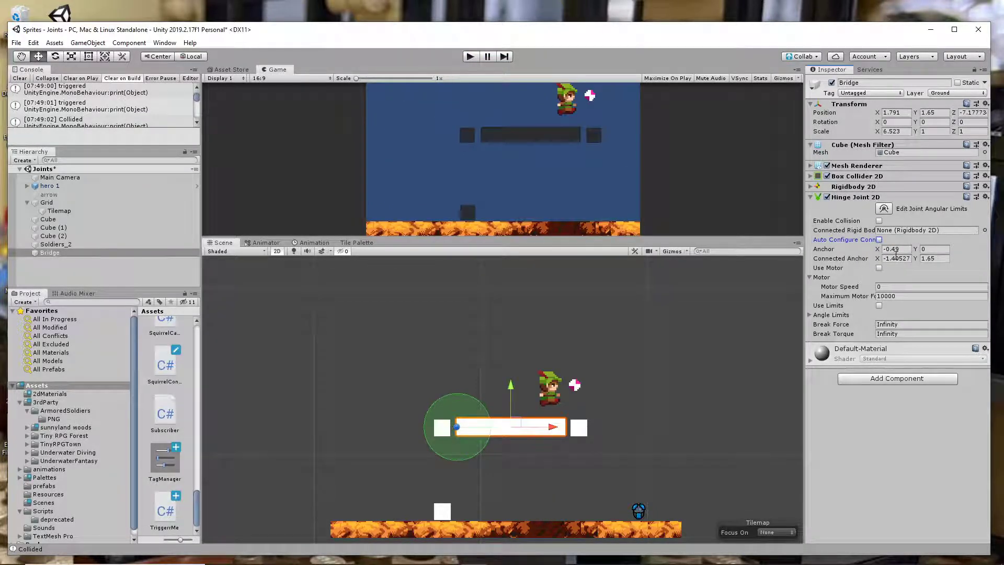
pyautogui.moveTo(877, 250); pyautogui.dragTo(858, 249)
pyautogui.hotkey('ctrl', 'p')
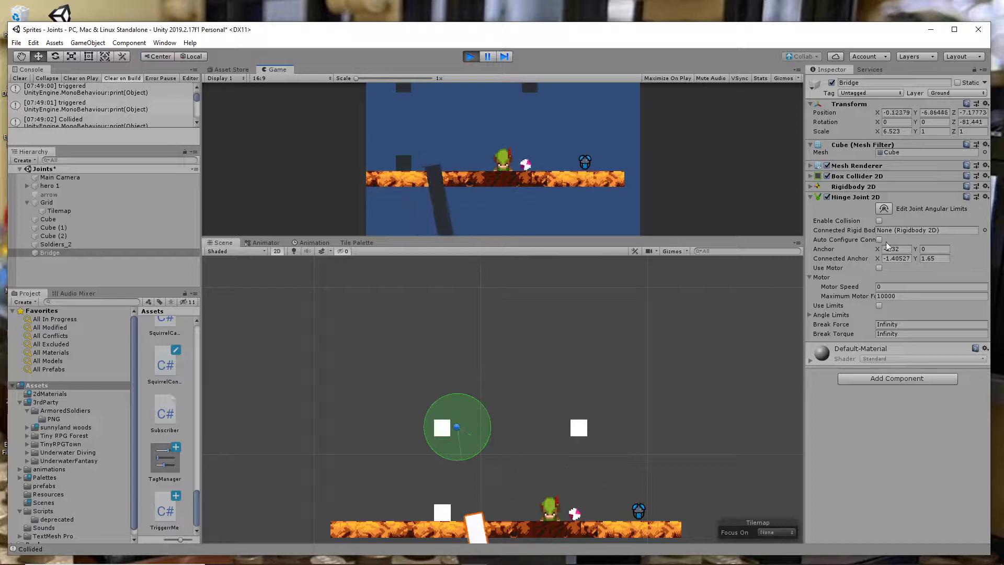
pyautogui.click(470, 56)
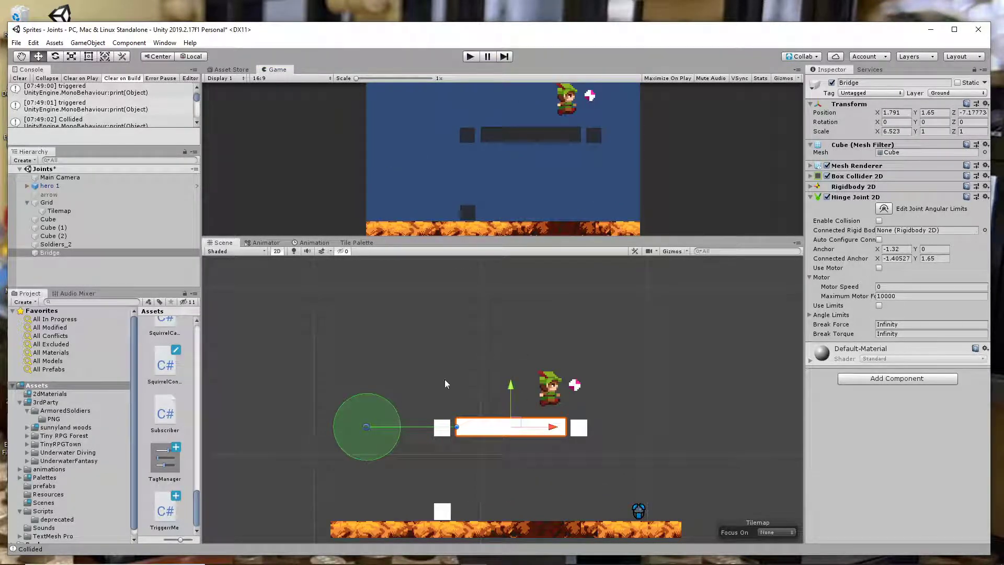
# Reposition the joint's anchor above the Bridge's left end at about X -0.75, Y 4.45, and play-test the scene.
pyautogui.moveTo(365, 425); pyautogui.dragTo(405, 425)
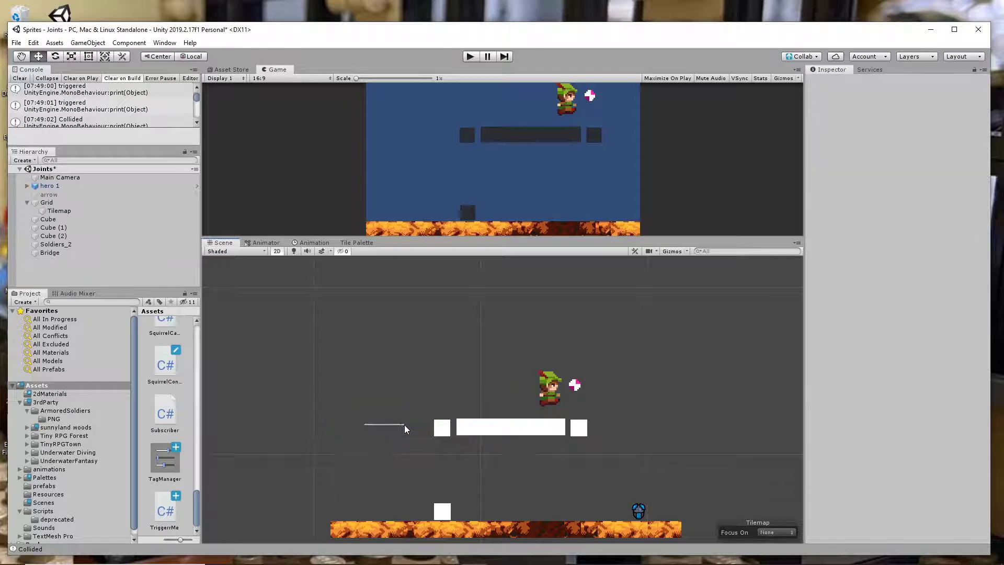
pyautogui.click(494, 435)
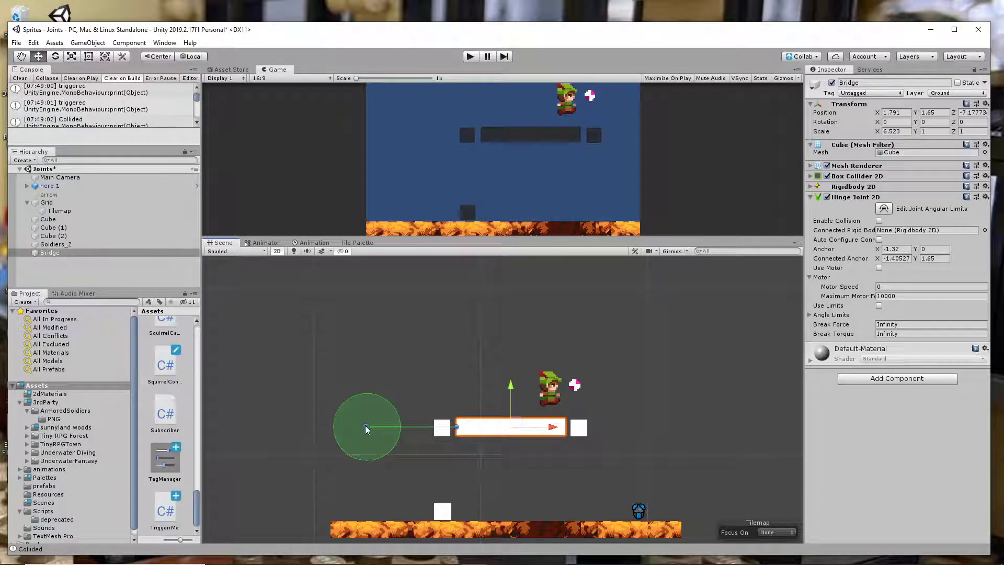
pyautogui.moveTo(367, 428); pyautogui.dragTo(428, 353)
pyautogui.click(472, 56)
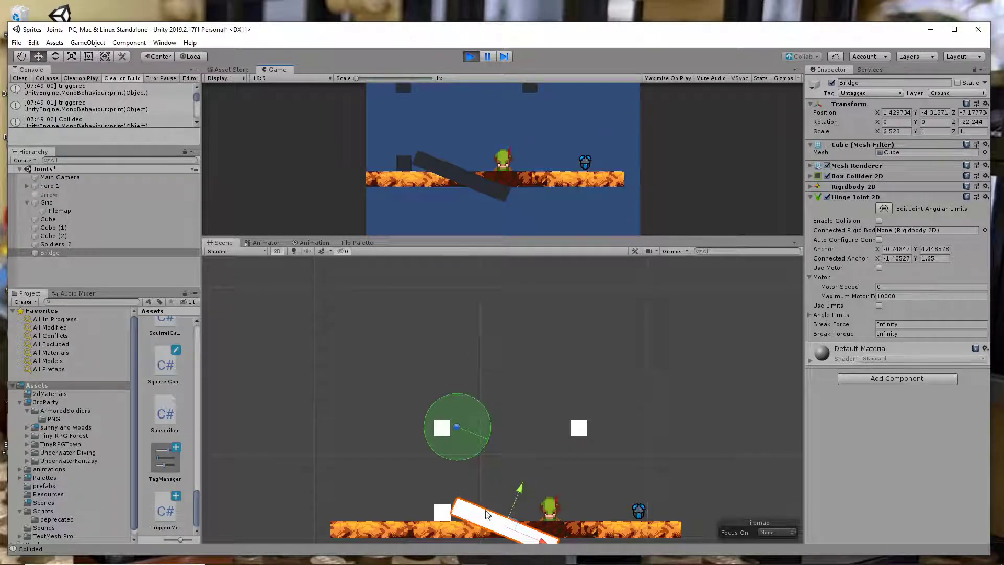
pyautogui.click(471, 56)
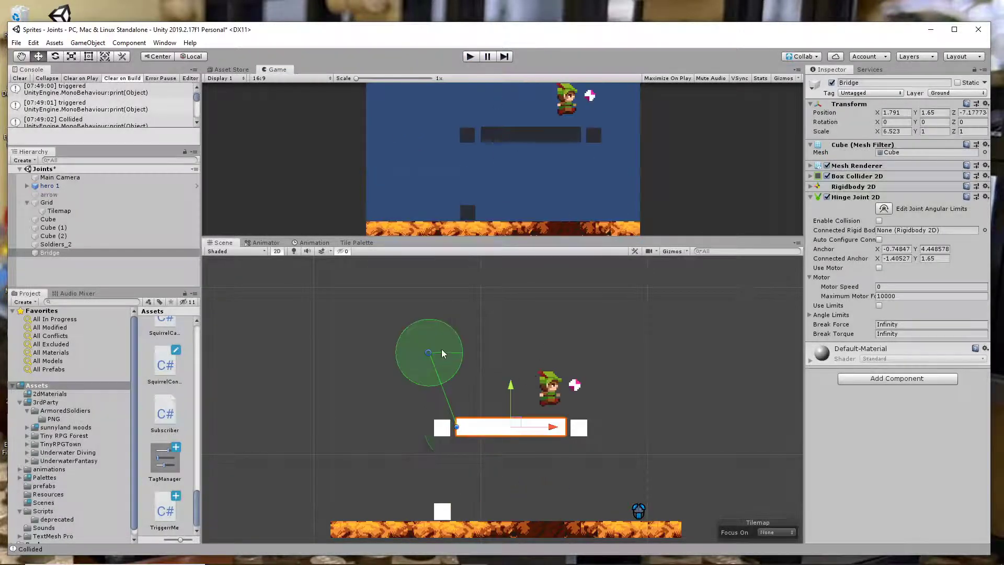
# Move the joint's anchor onto the Bridge's left end at about X -0.49, Y -0.03, and enable Auto Configure Connected Anchor.
pyautogui.moveTo(426, 352); pyautogui.dragTo(431, 362)
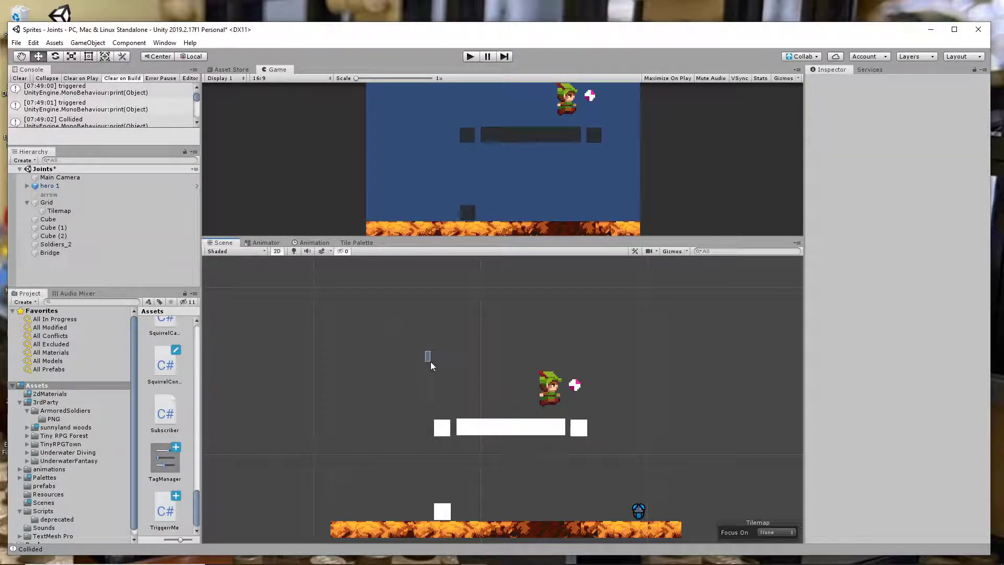
pyautogui.click(468, 433)
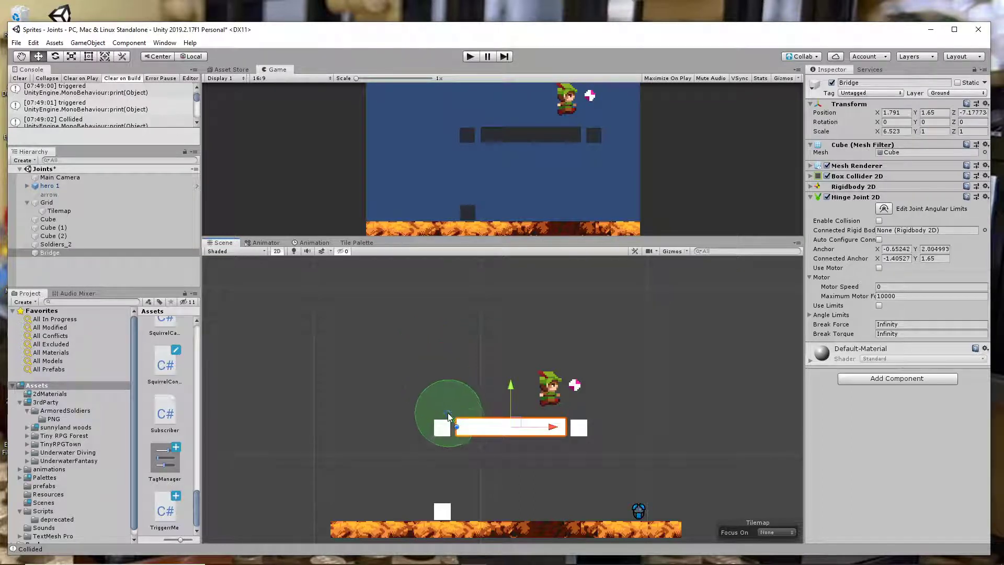
pyautogui.moveTo(448, 416); pyautogui.dragTo(457, 429)
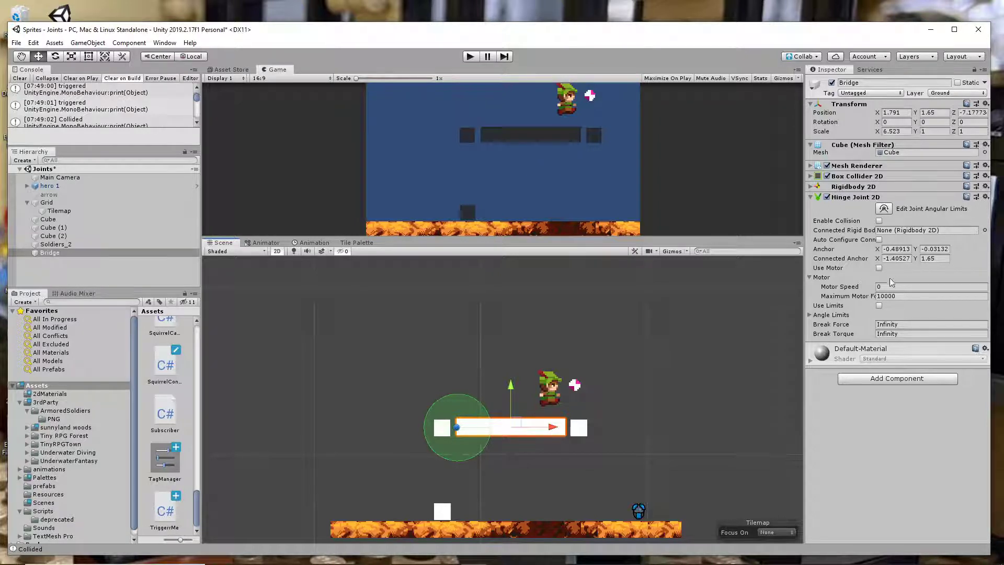
pyautogui.click(880, 240)
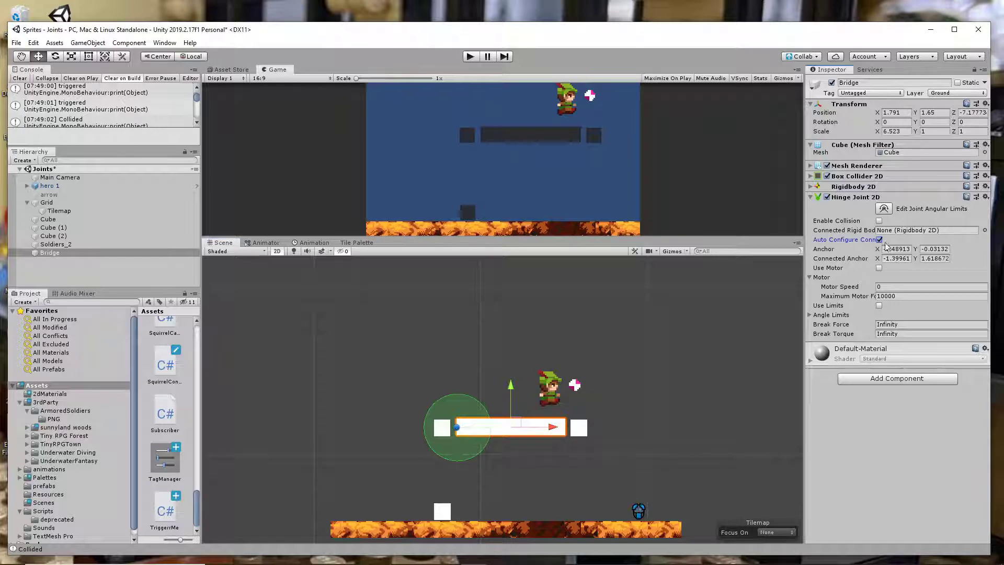
# With Auto Configure Connected Anchor off, set the joint's anchor to X 0, Y 0 and play-test the scene.
pyautogui.click(895, 250)
pyautogui.write('0')
pyautogui.press('Tab')
pyautogui.write('0')
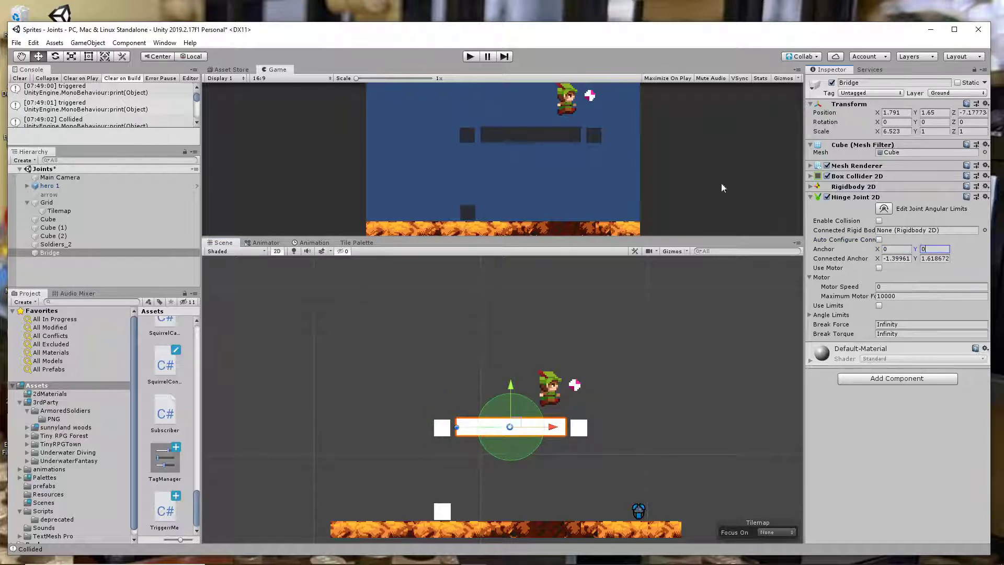
pyautogui.click(471, 56)
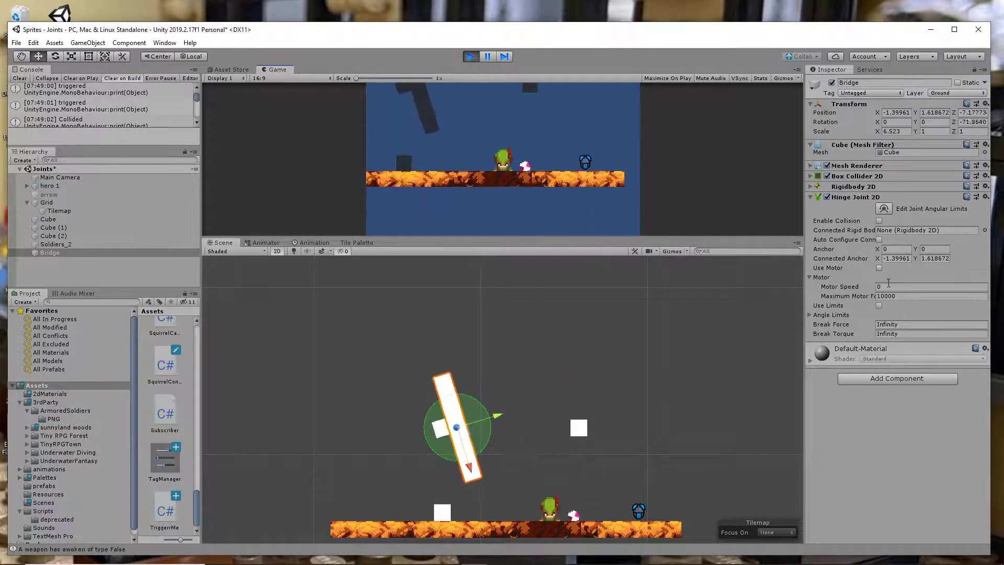
pyautogui.click(470, 56)
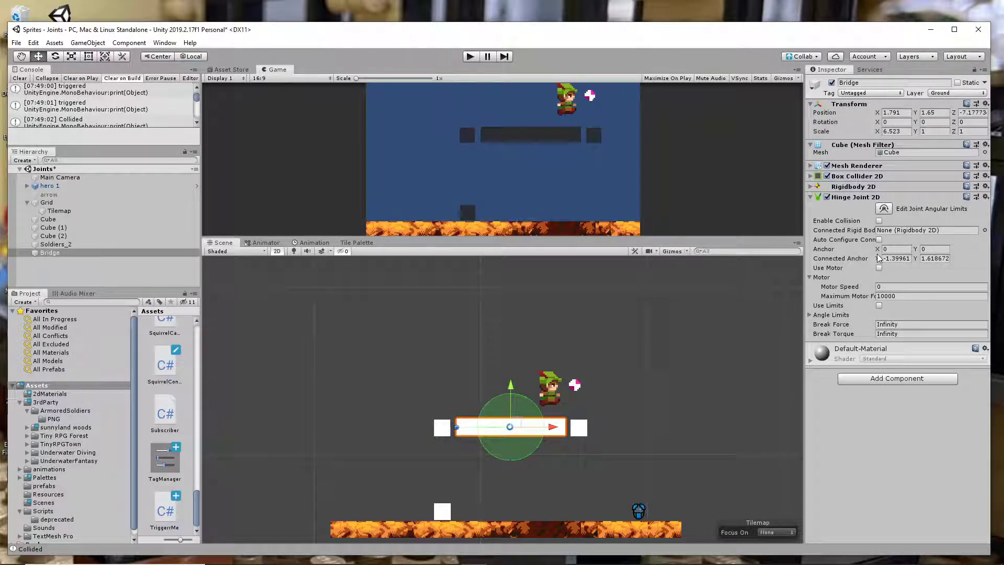
# Enable Auto Configure Connected Anchor on the centred hinge and play-test how the Bridge tilts under the hero.
pyautogui.click(879, 240)
pyautogui.click(471, 56)
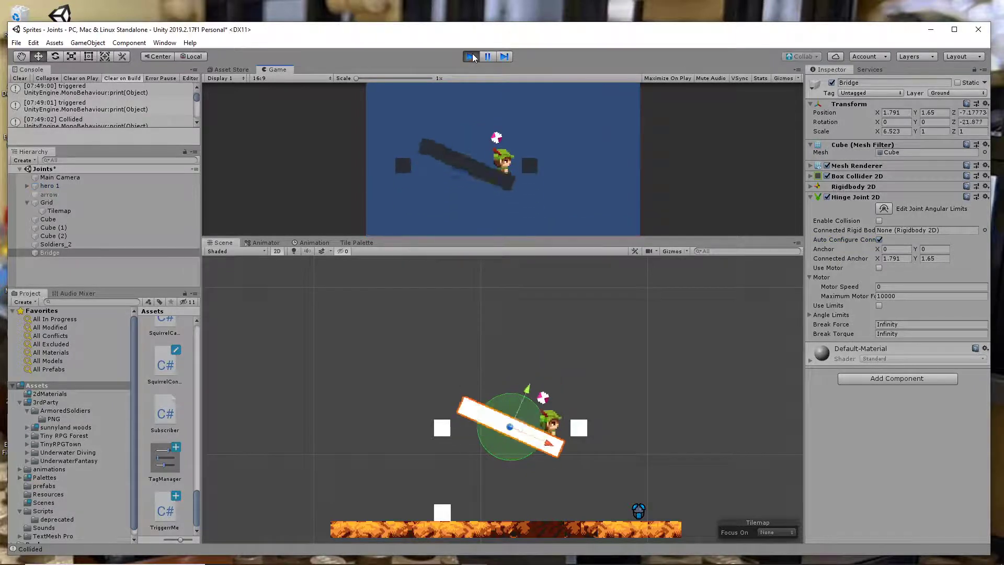
pyautogui.click(473, 56)
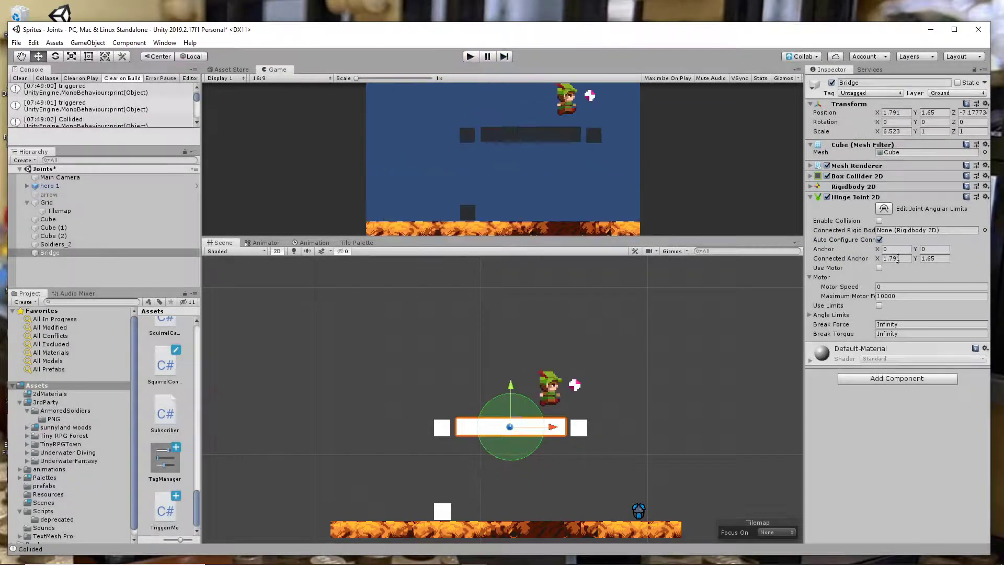
# Adjust the Bridge's height between the two side cubes to Y 1.68.
pyautogui.moveTo(509, 427)
pyautogui.mouseDown()
pyautogui.moveTo(486, 435)
pyautogui.moveTo(495, 431)
pyautogui.mouseUp()
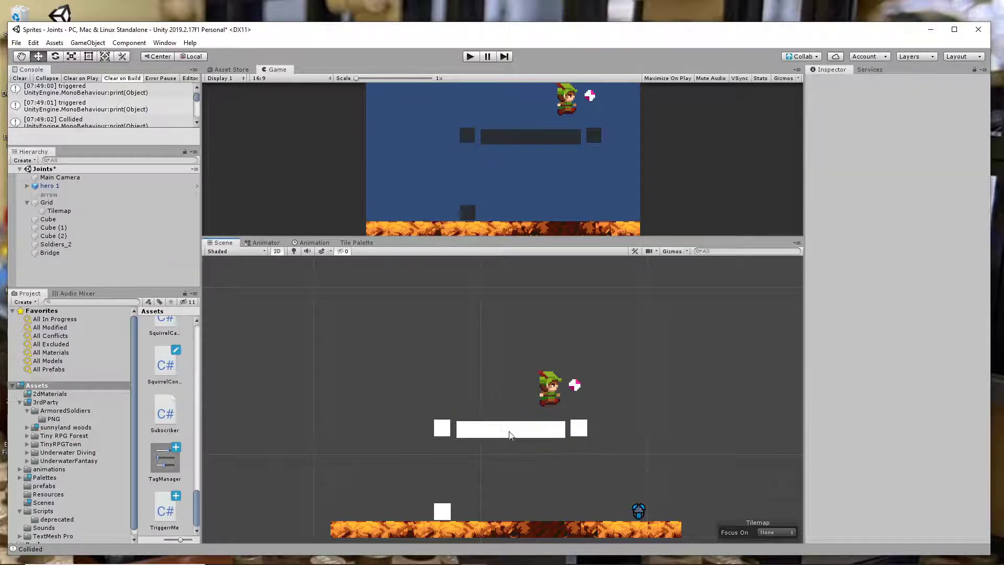
pyautogui.click(510, 432)
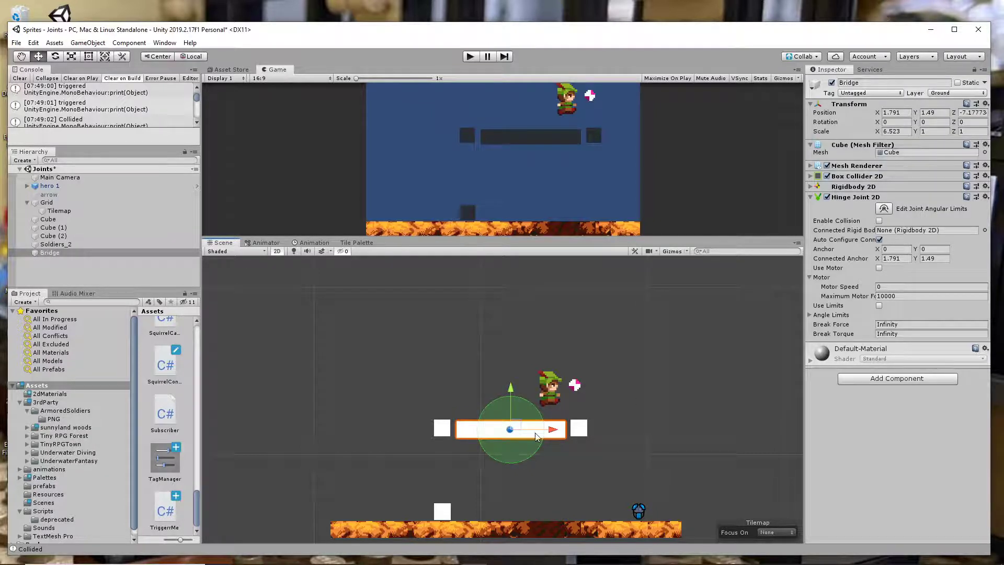
pyautogui.moveTo(469, 428); pyautogui.dragTo(510, 428)
pyautogui.click(515, 432)
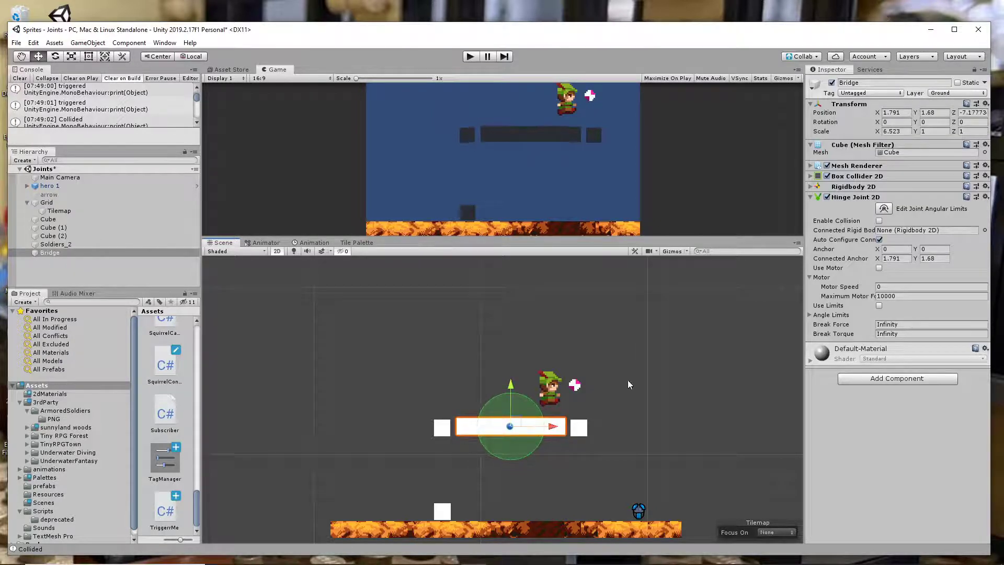
# Set the hinge joint's anchor X to -0.5 at the Bridge's left end and play-test the scene.
pyautogui.moveTo(879, 252); pyautogui.dragTo(866, 252)
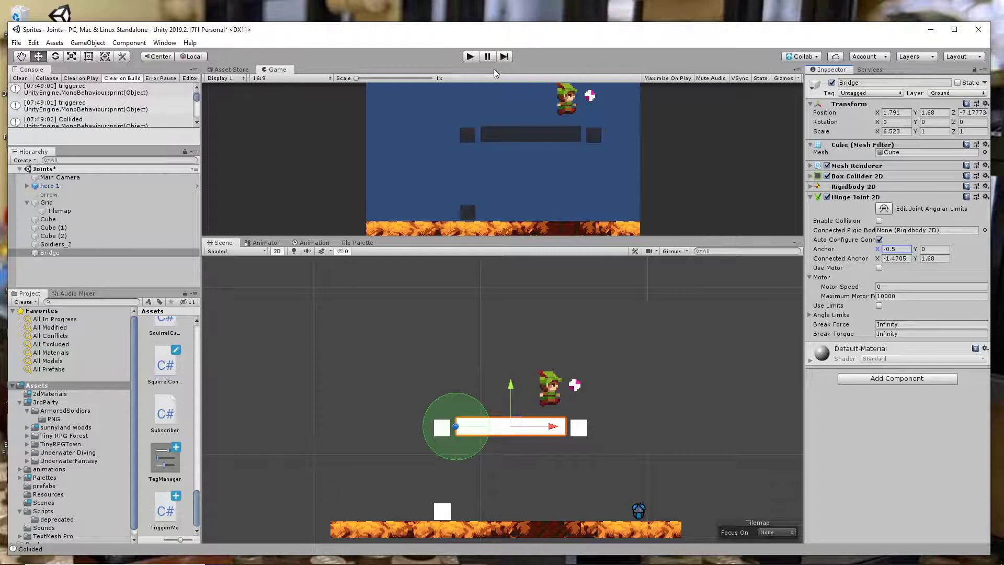
pyautogui.click(470, 57)
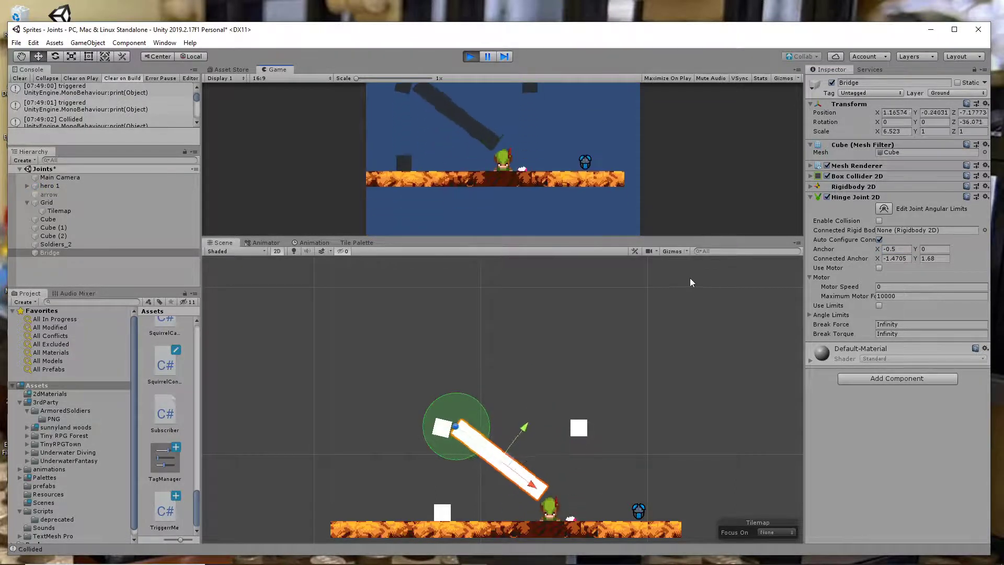
pyautogui.click(469, 56)
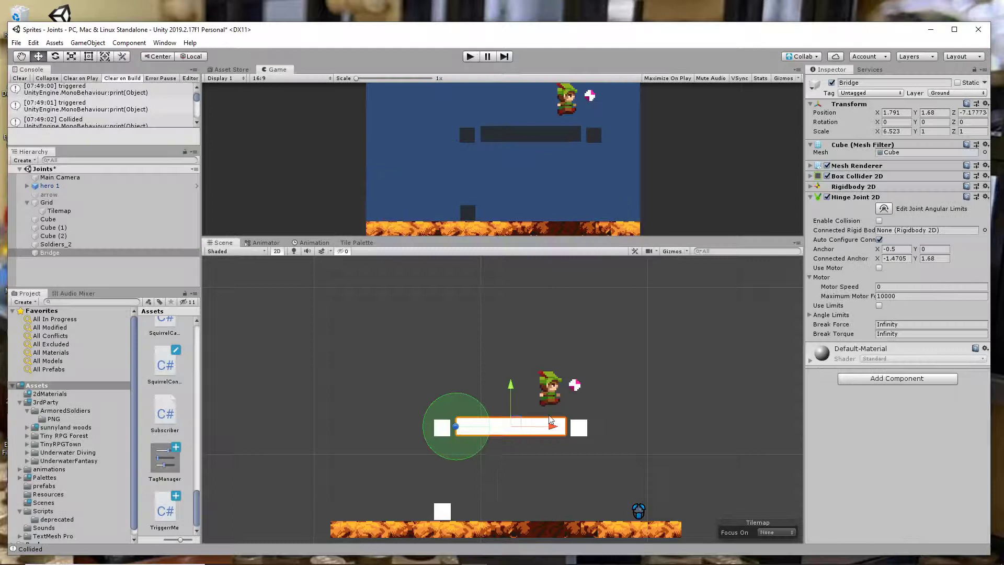
# Disable Auto Configure Connected Anchor on the Bridge's left-end hinge and play-test the scene.
pyautogui.click(877, 258)
pyautogui.click(916, 258)
pyautogui.click(879, 240)
pyautogui.click(472, 56)
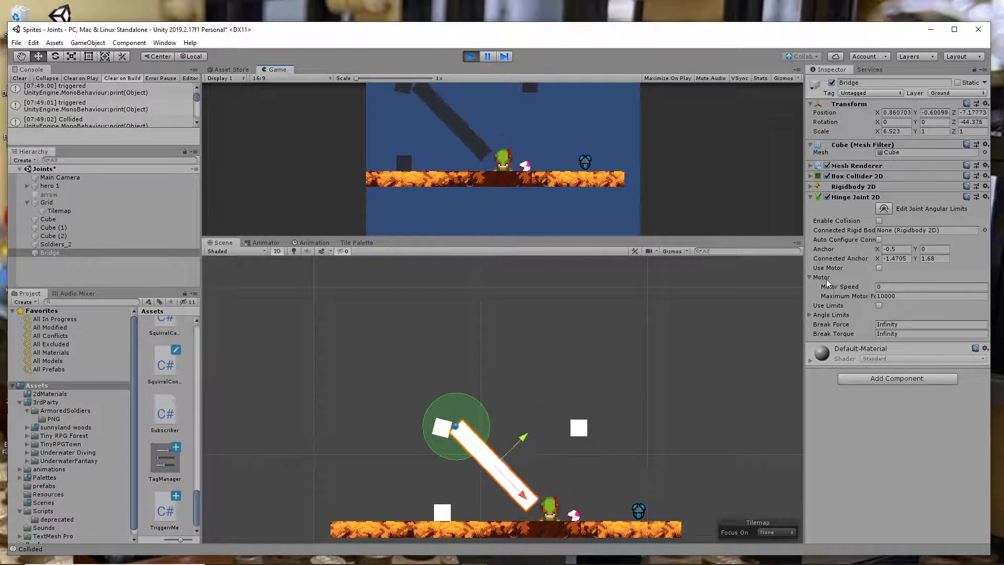
pyautogui.click(472, 57)
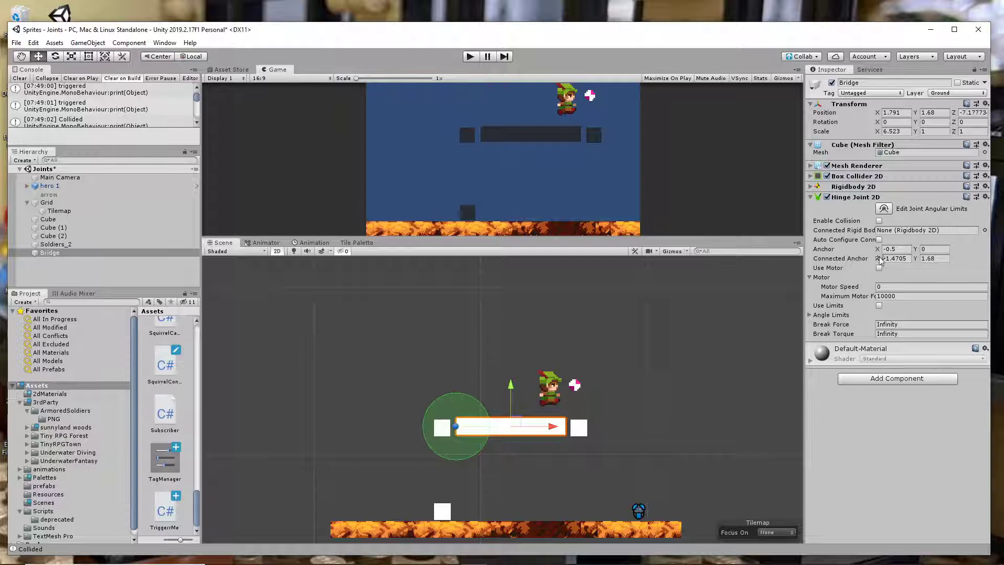
# Set the hinge joint's anchor X to 1.11, beyond the Bridge's right end, and play-test the scene.
pyautogui.moveTo(879, 250); pyautogui.dragTo(904, 254)
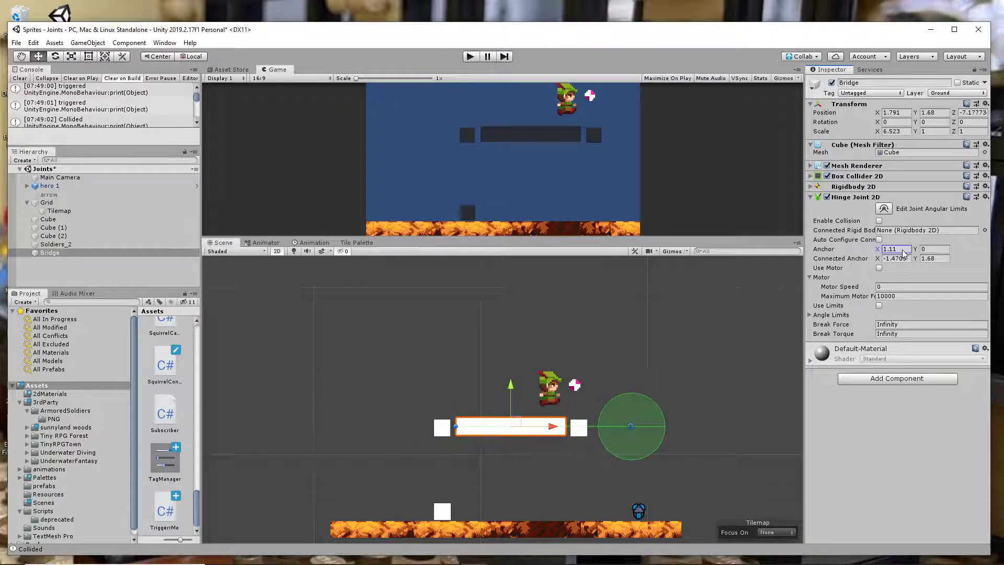
pyautogui.click(471, 58)
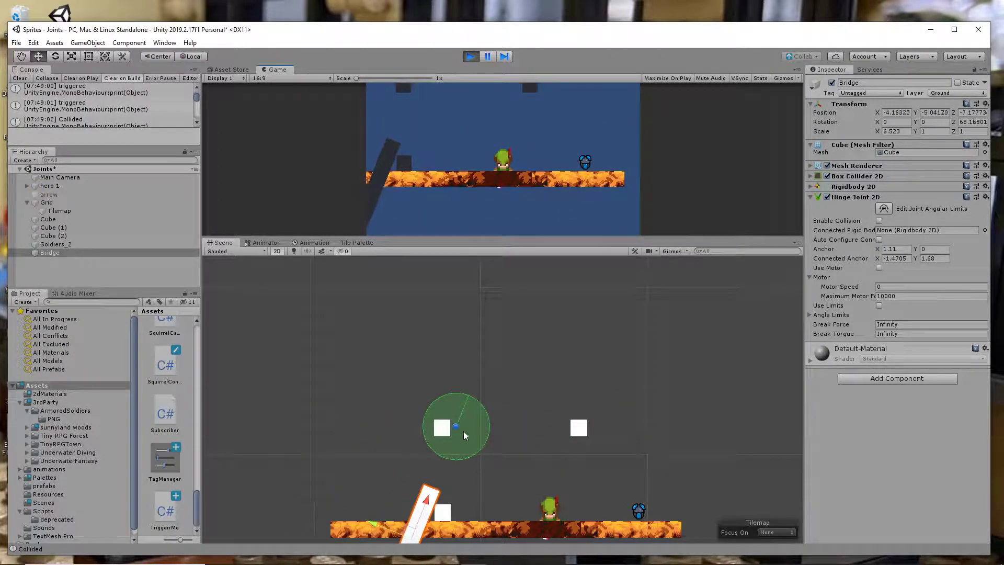
pyautogui.click(472, 56)
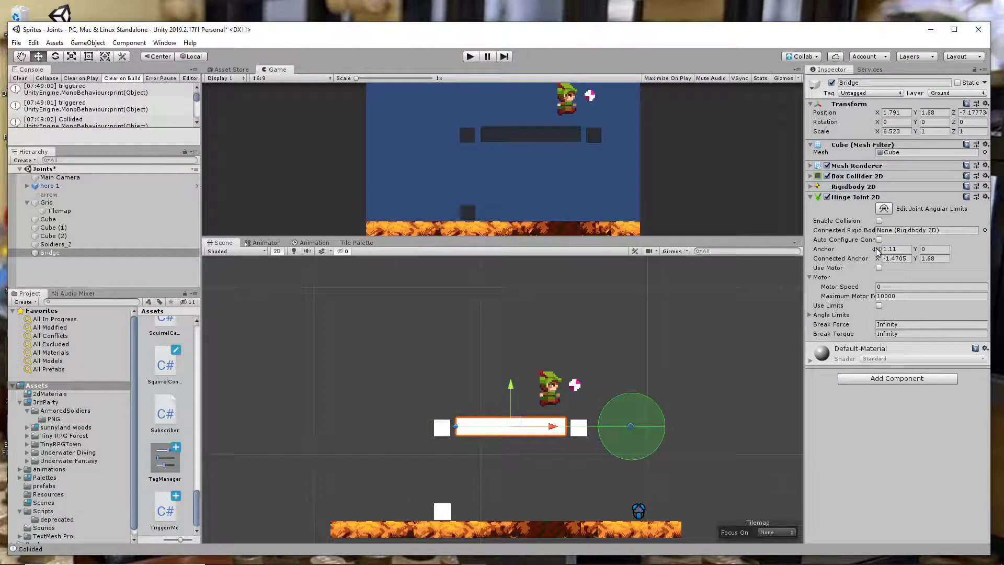
# Increase the hinge joint's anchor X to 1.69 and play-test how the Bridge swings.
pyautogui.moveTo(878, 251)
pyautogui.mouseDown()
pyautogui.moveTo(846, 251)
pyautogui.moveTo(888, 257)
pyautogui.mouseUp()
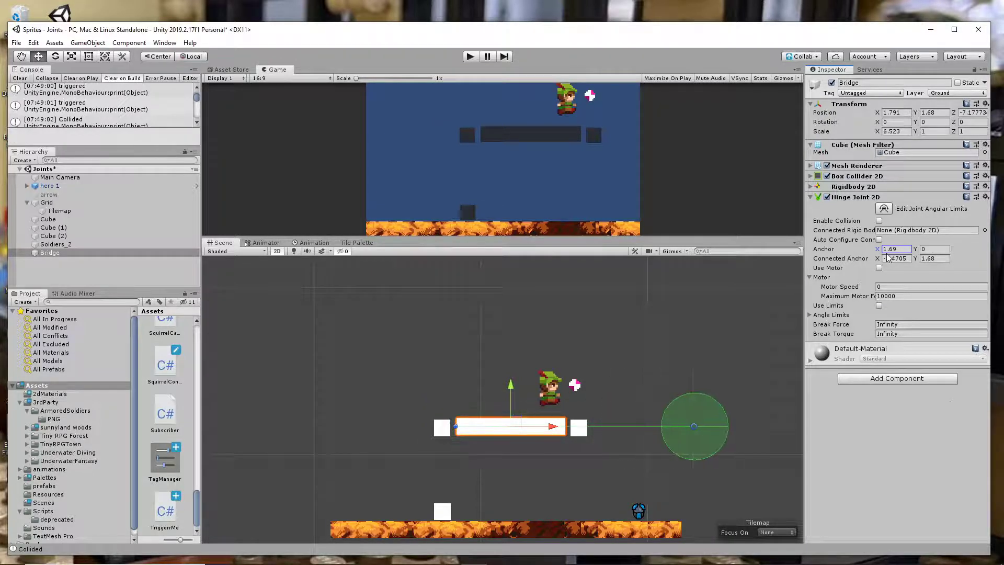
pyautogui.hotkey('ctrl', 'p')
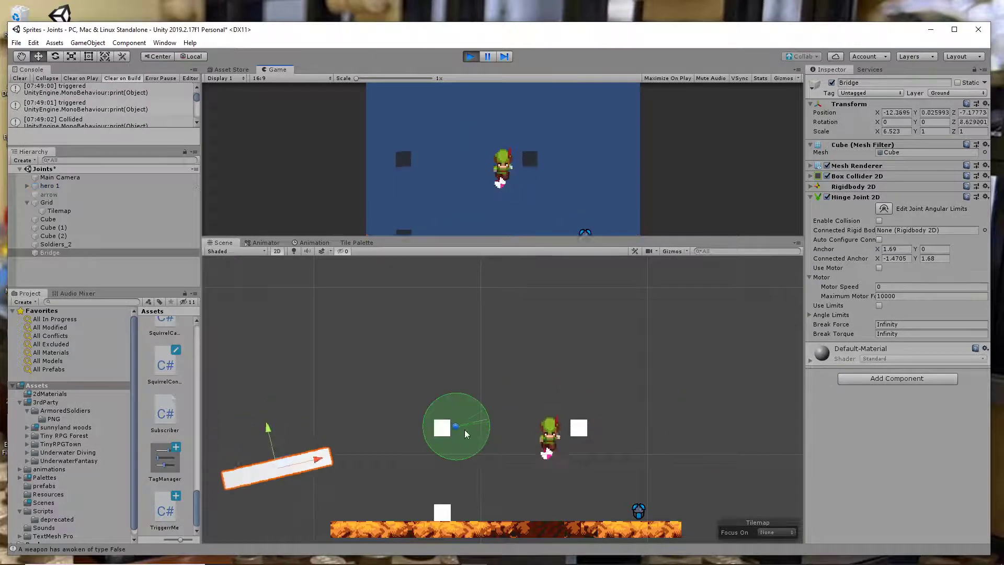
pyautogui.click(471, 57)
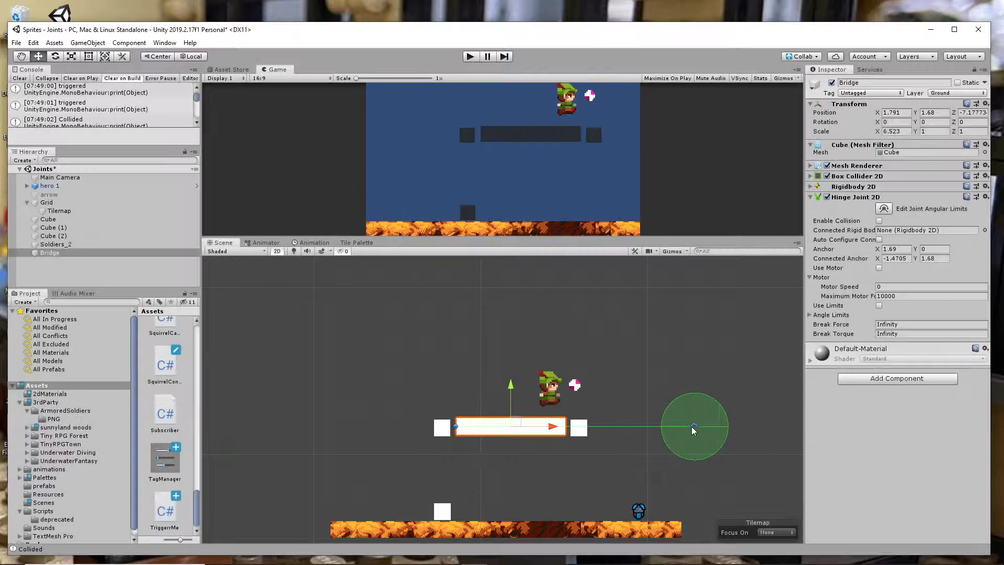
# Switch Auto Configure Connected Anchor on and off again to align the connected anchor with the anchor, and play-test the scene.
pyautogui.click(879, 240)
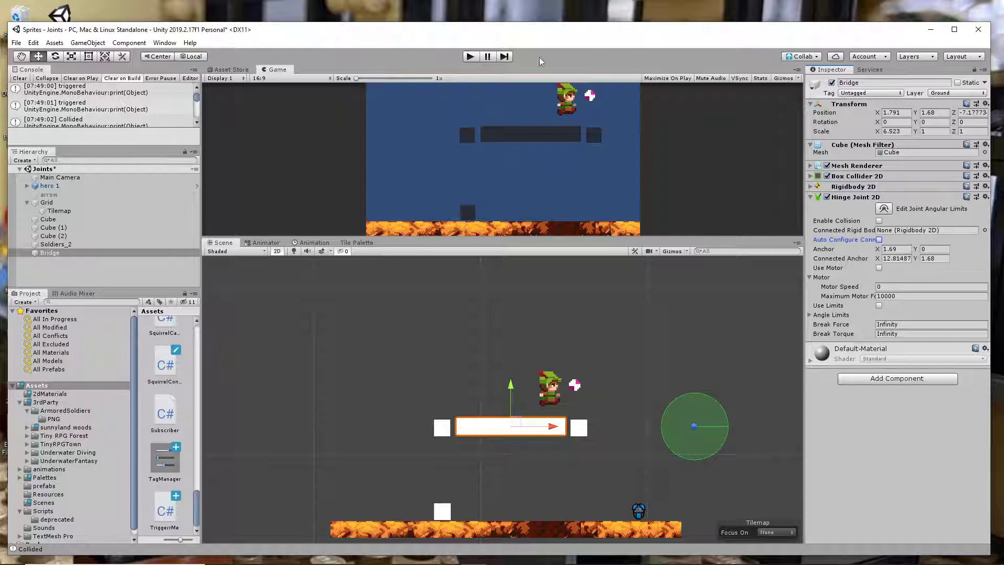
pyautogui.click(471, 56)
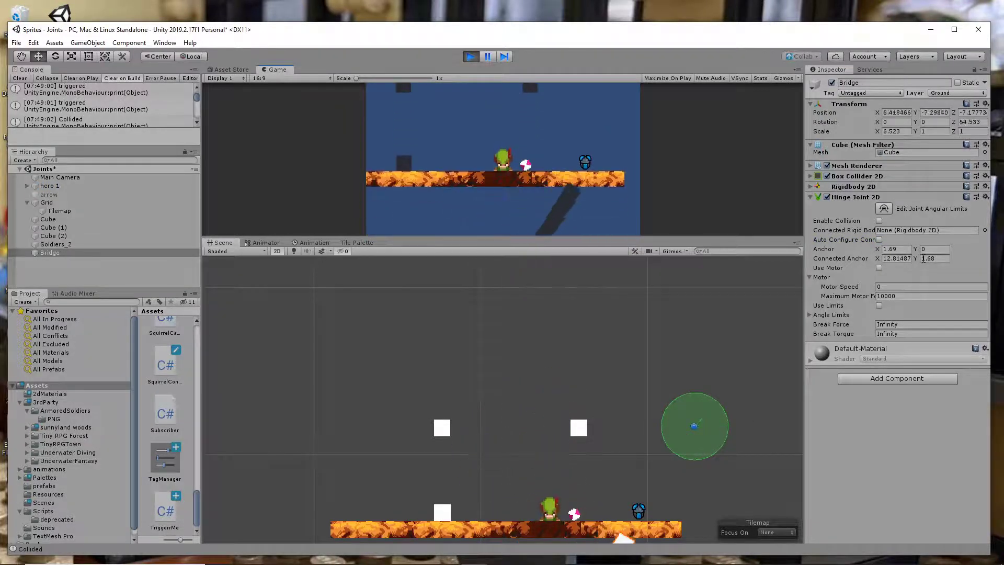
pyautogui.click(471, 57)
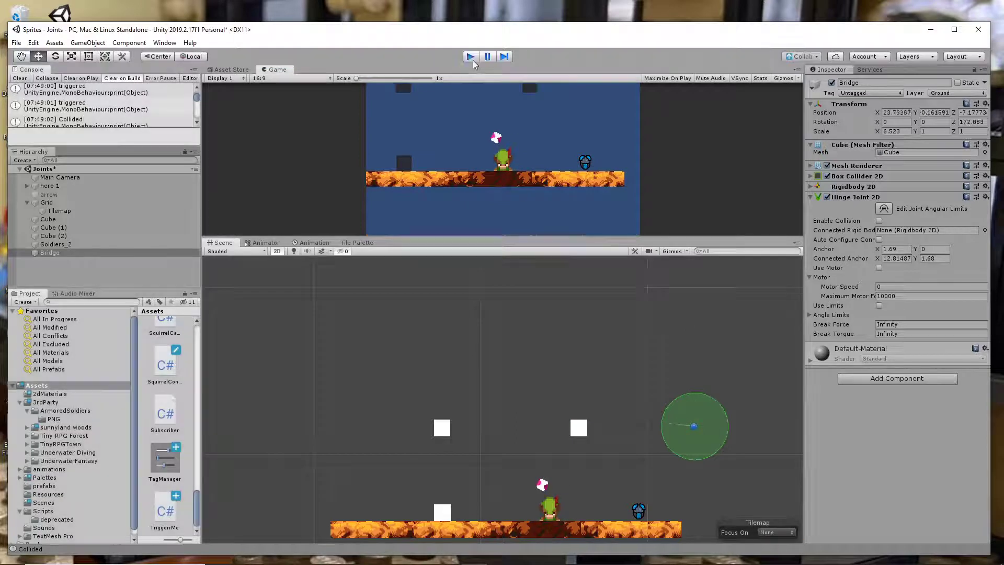
# Set the hinge joint's anchor X to 0 while keeping the distant connected anchor, and play-test the scene.
pyautogui.click(896, 250)
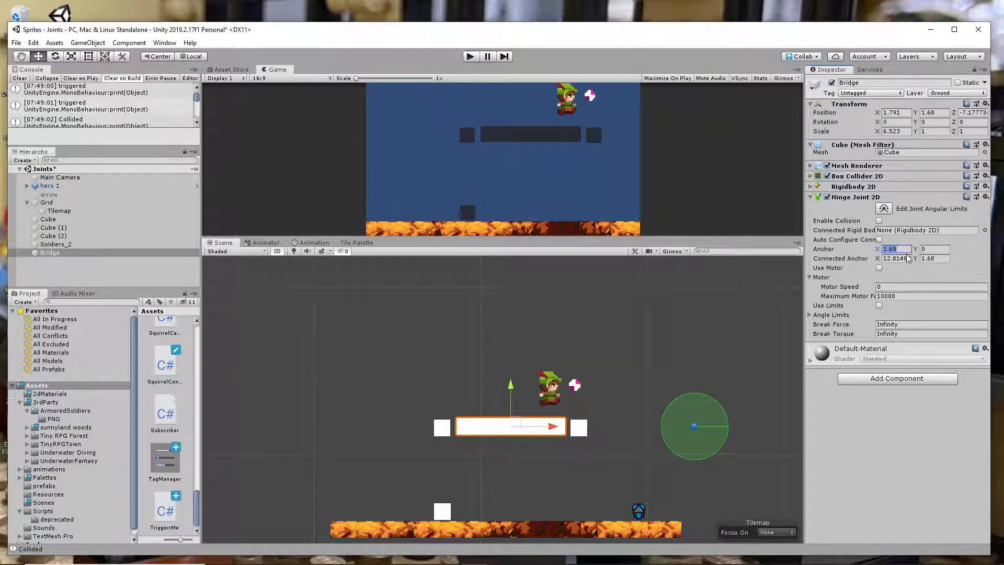
pyautogui.write('0')
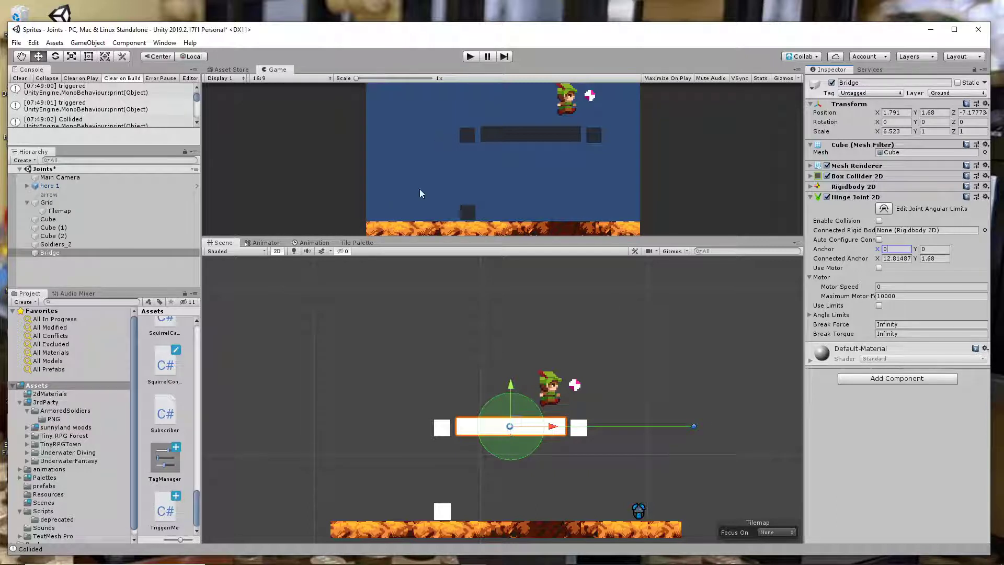
pyautogui.click(475, 55)
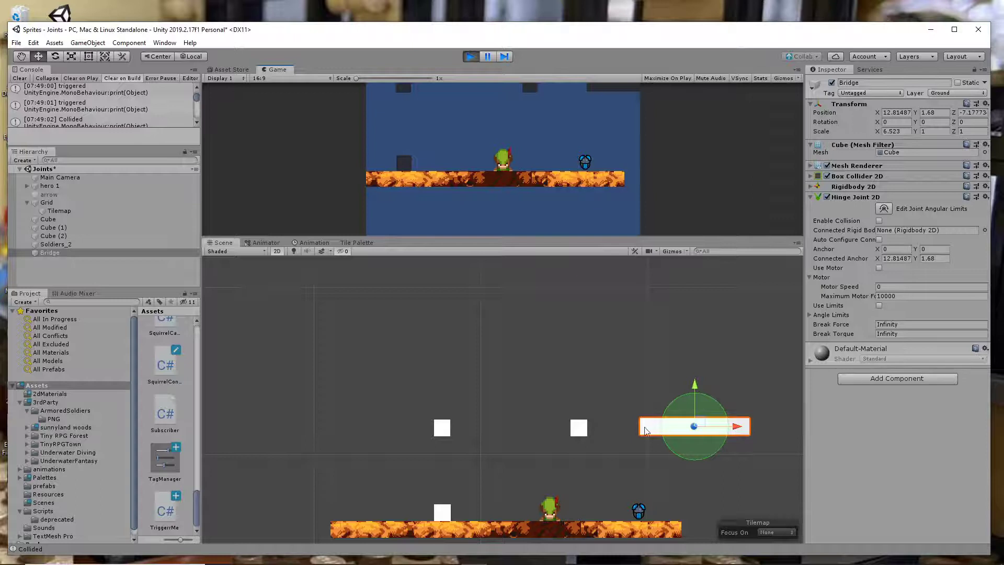
pyautogui.click(472, 56)
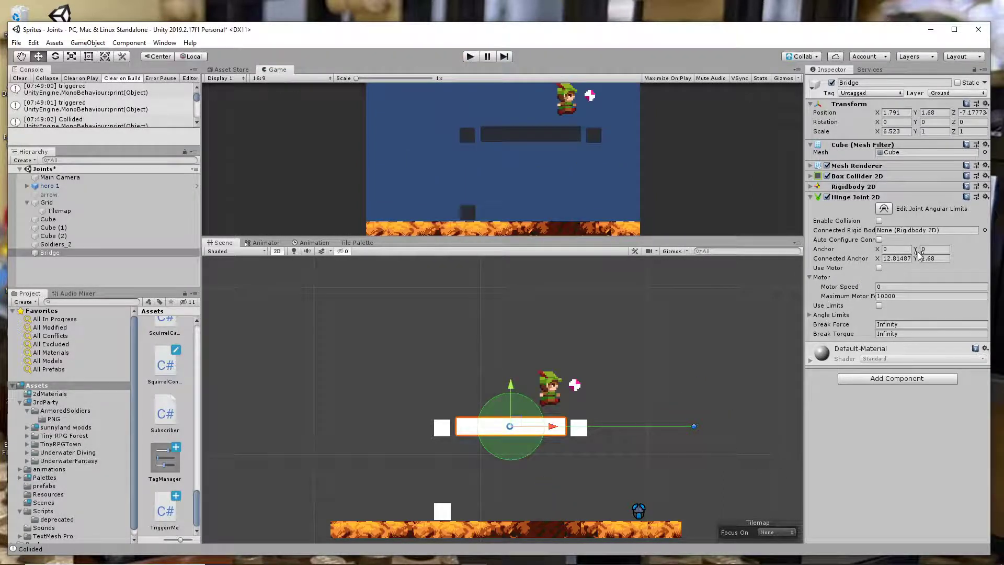
# Shift the Bridge to X 1.73, set its hinge anchor X to 1.26, and play-test the scene twice.
pyautogui.moveTo(544, 429); pyautogui.dragTo(552, 433)
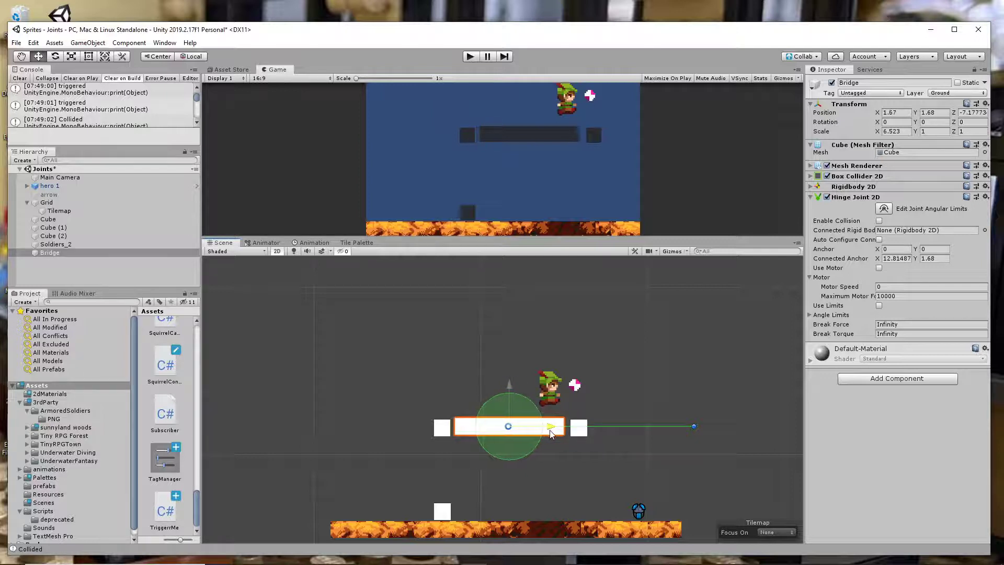
pyautogui.click(877, 252)
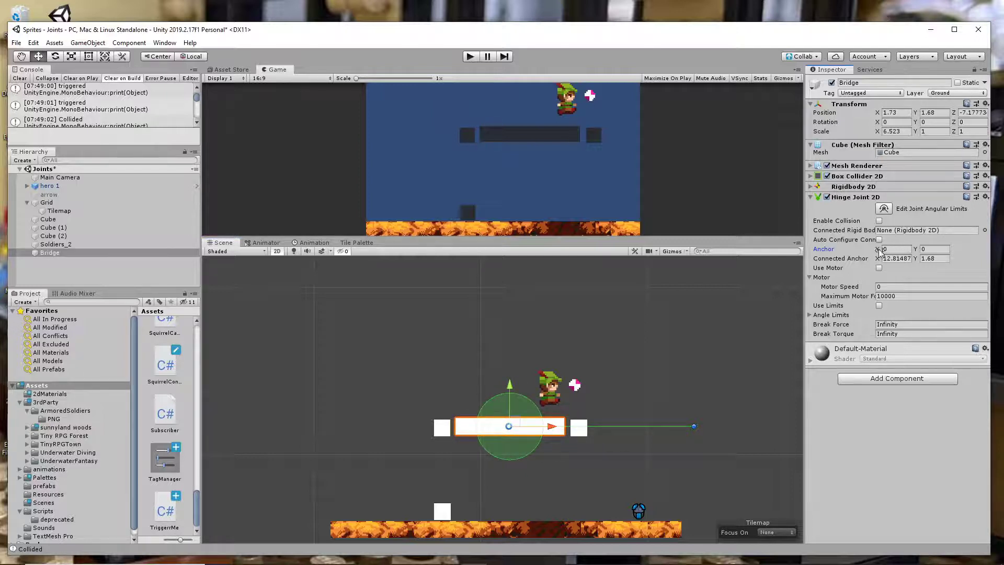
pyautogui.moveTo(879, 252); pyautogui.dragTo(907, 253)
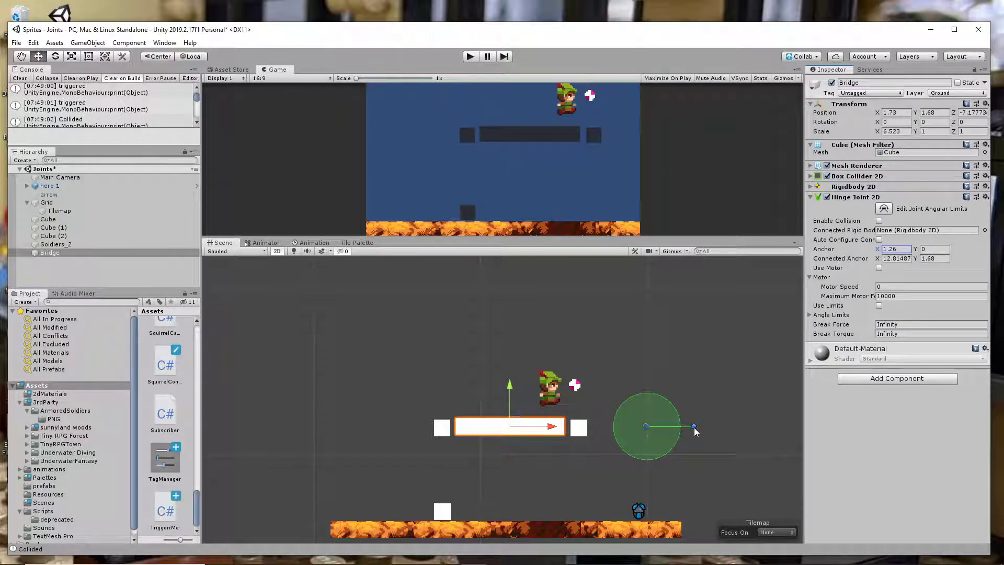
pyautogui.click(472, 56)
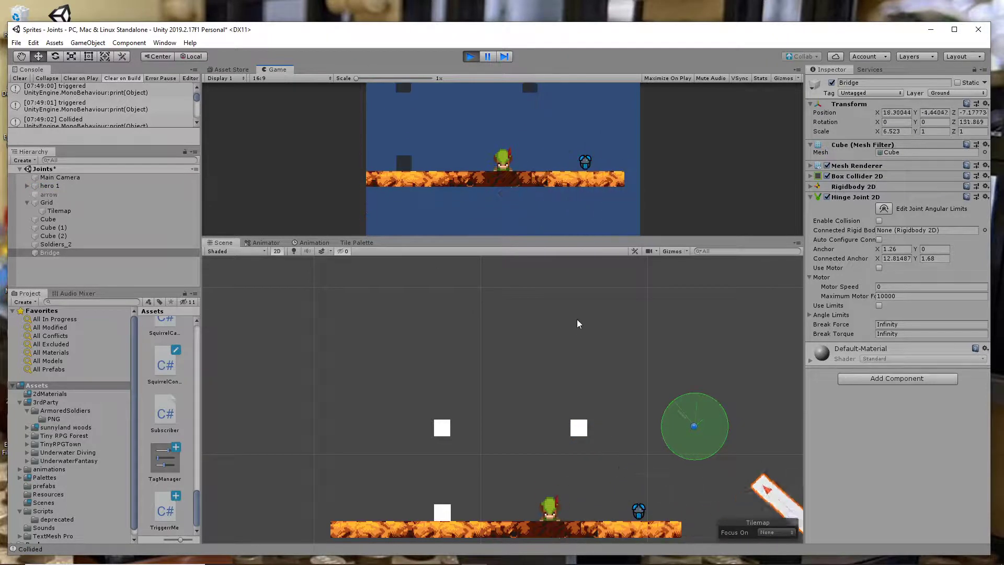
pyautogui.click(470, 57)
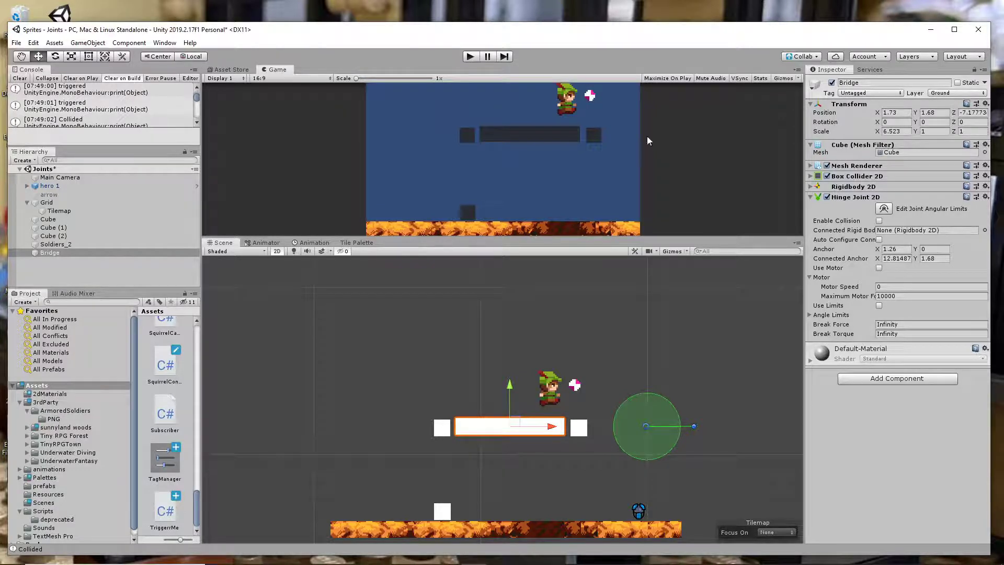
pyautogui.click(471, 58)
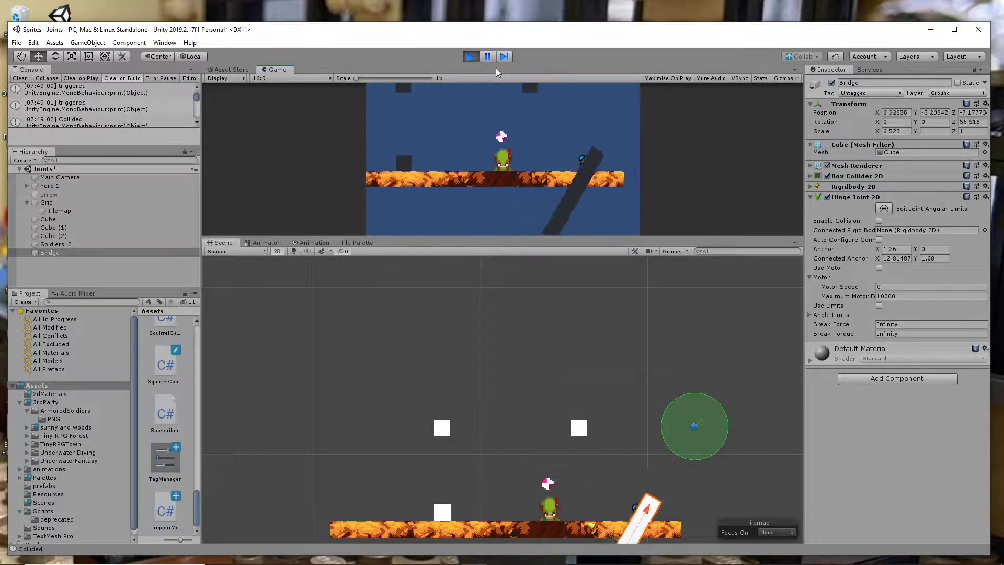
pyautogui.click(470, 58)
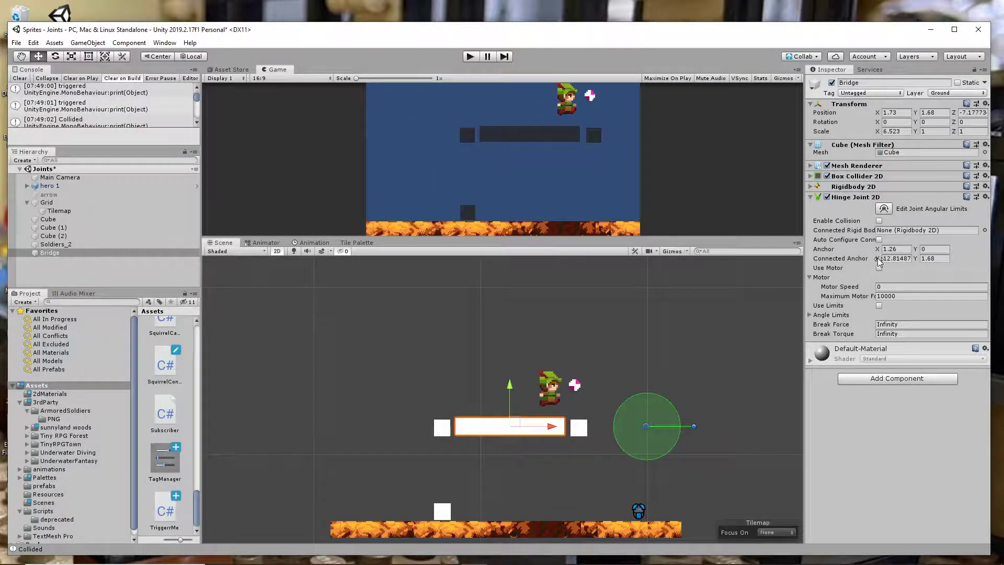
# Set the connected anchor to X -4.73, Y 8.9, above and left of the Bridge, and play-test the scene.
pyautogui.moveTo(879, 259); pyautogui.dragTo(570, 253)
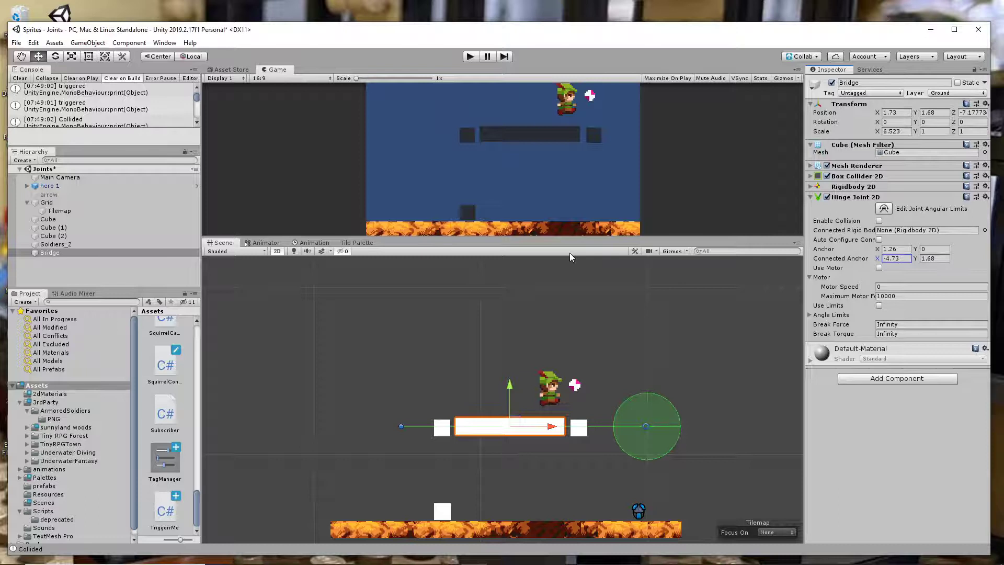
pyautogui.moveTo(915, 258); pyautogui.dragTo(957, 257)
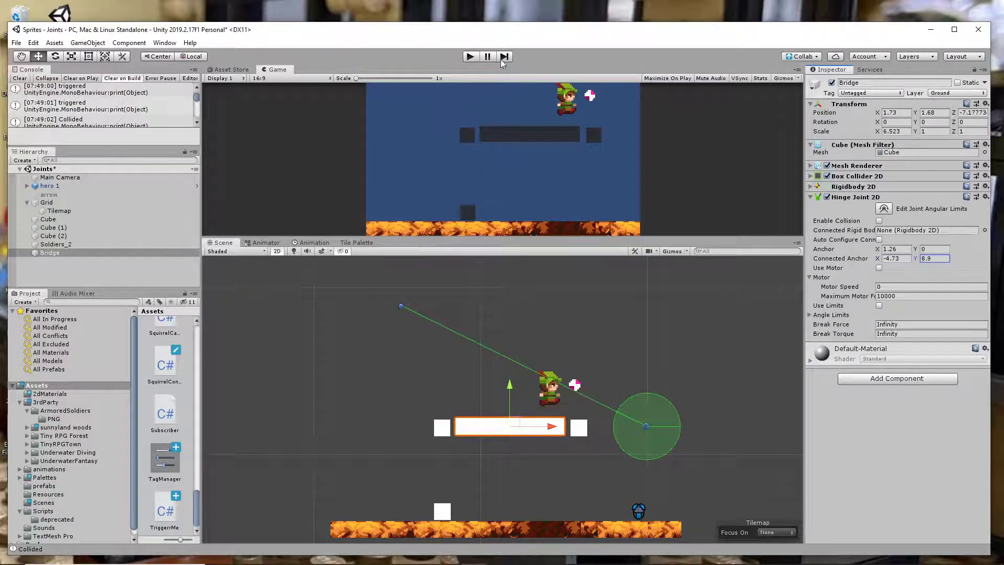
pyautogui.click(470, 57)
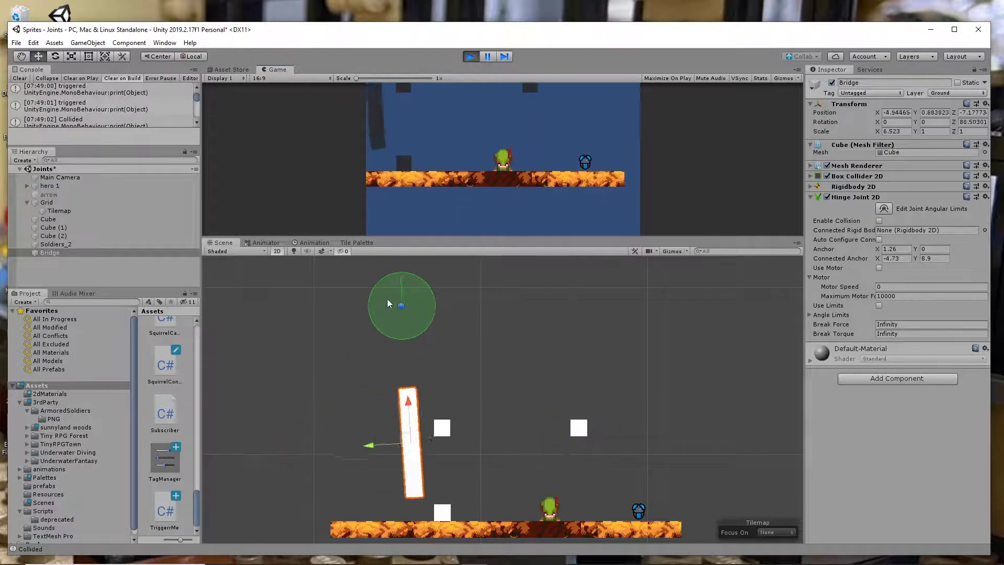
pyautogui.click(471, 57)
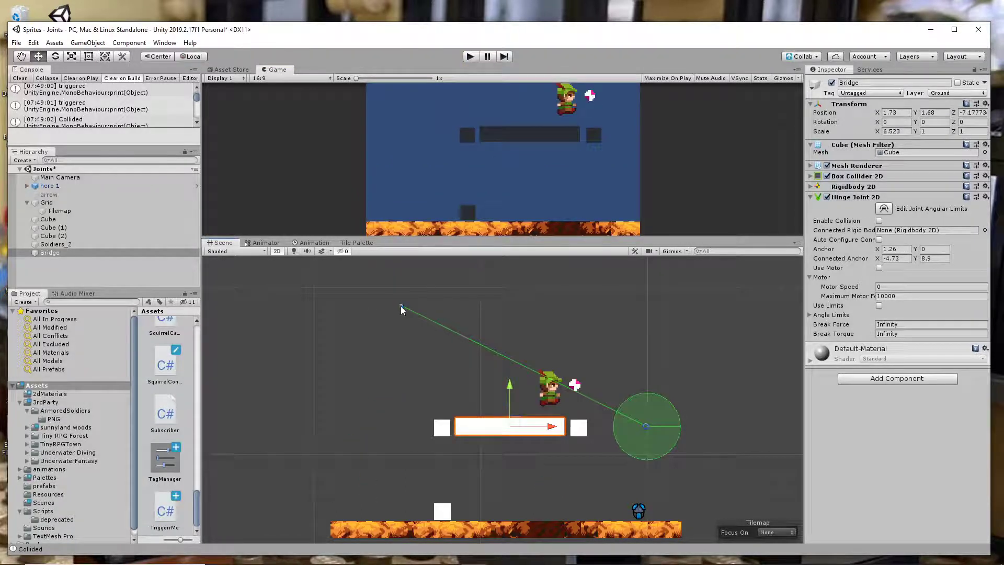
# Move the connected anchor onto the anchor right of the Bridge and set the anchor X to 0.
pyautogui.moveTo(401, 307); pyautogui.dragTo(647, 430)
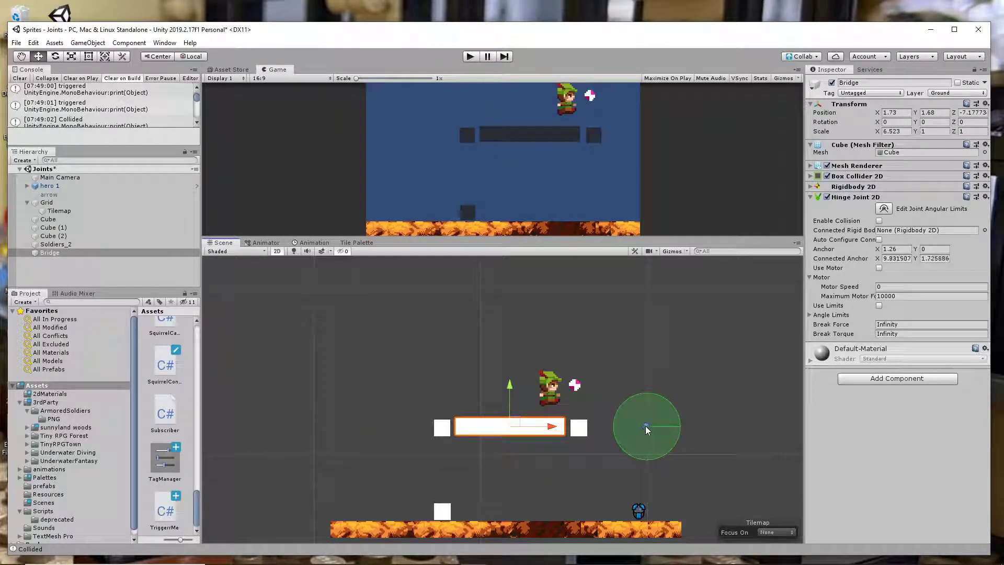
pyautogui.click(904, 260)
pyautogui.click(903, 248)
pyautogui.write('0')
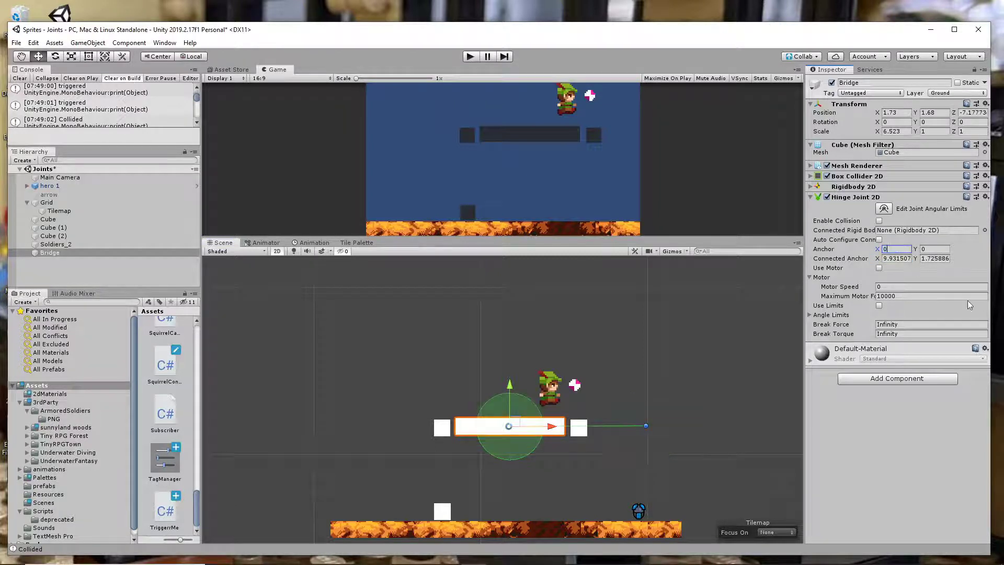
# Toggle Auto Configure Connected Anchor on and off to centre the connected anchor on the Bridge, and play-test the scene.
pyautogui.click(880, 241)
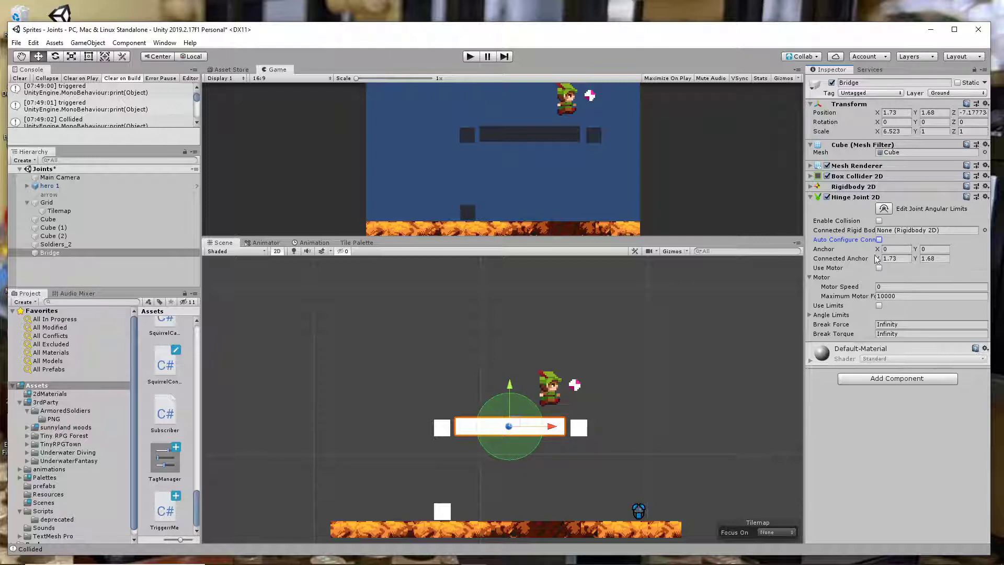
pyautogui.click(470, 56)
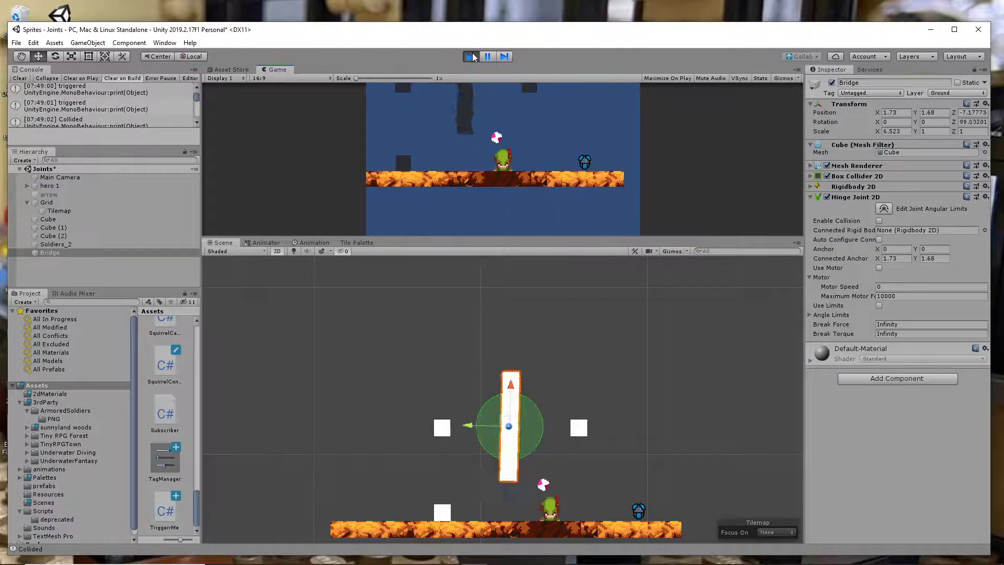
pyautogui.click(471, 56)
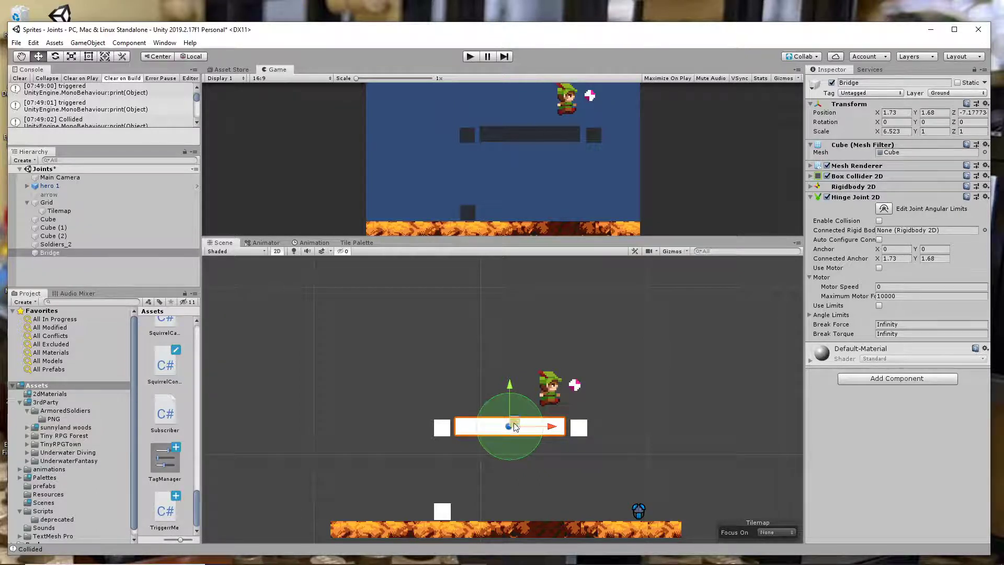
# Move the connected anchor to the right cube's inner edge, about X 5.46, Y 1.55, and place the Bridge at Y 1.59.
pyautogui.moveTo(511, 426); pyautogui.dragTo(572, 429)
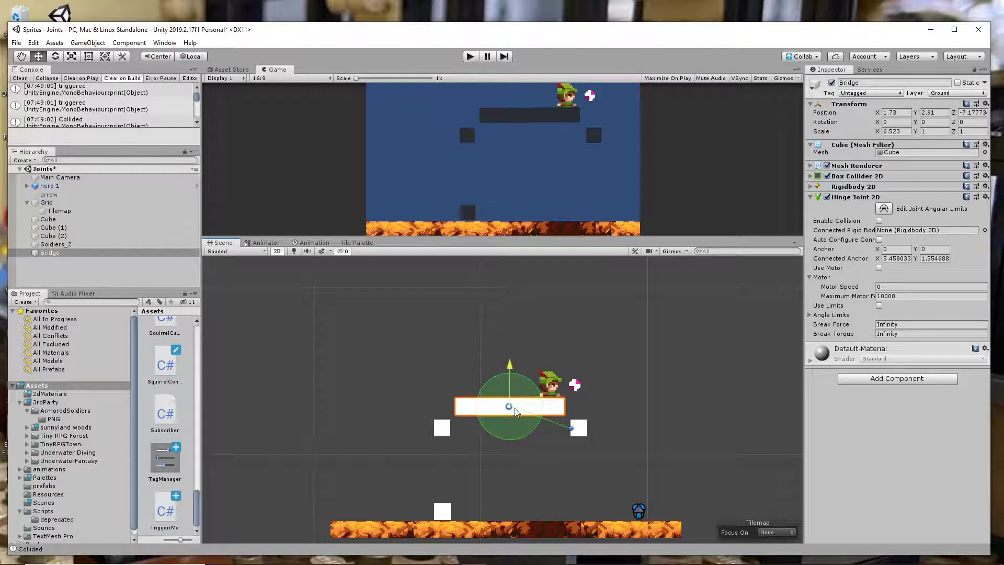
pyautogui.moveTo(515, 409); pyautogui.dragTo(511, 429)
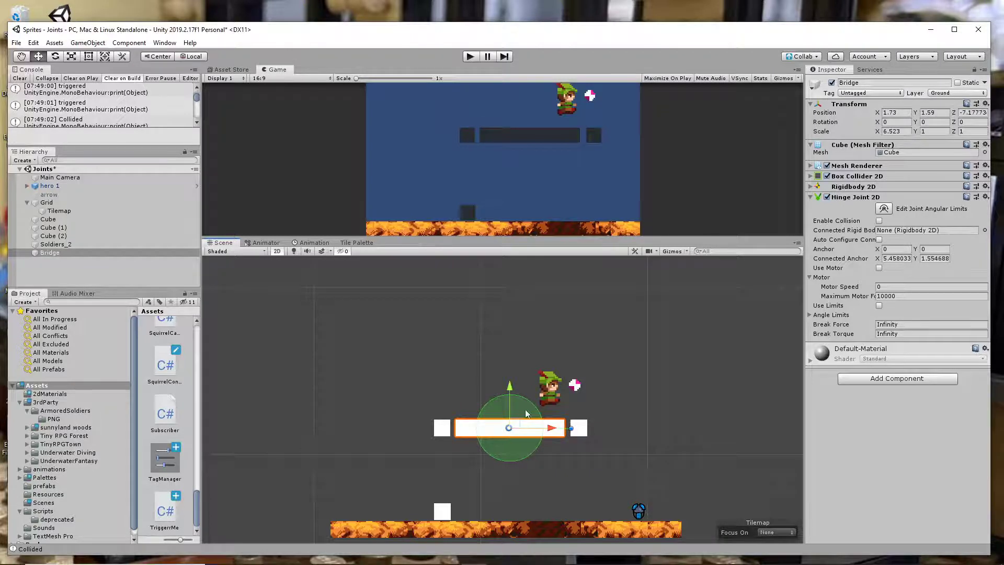
# Try anchor X values of 3 and 1 on the Bridge's hinge joint, settling on 0.5.
pyautogui.click(894, 250)
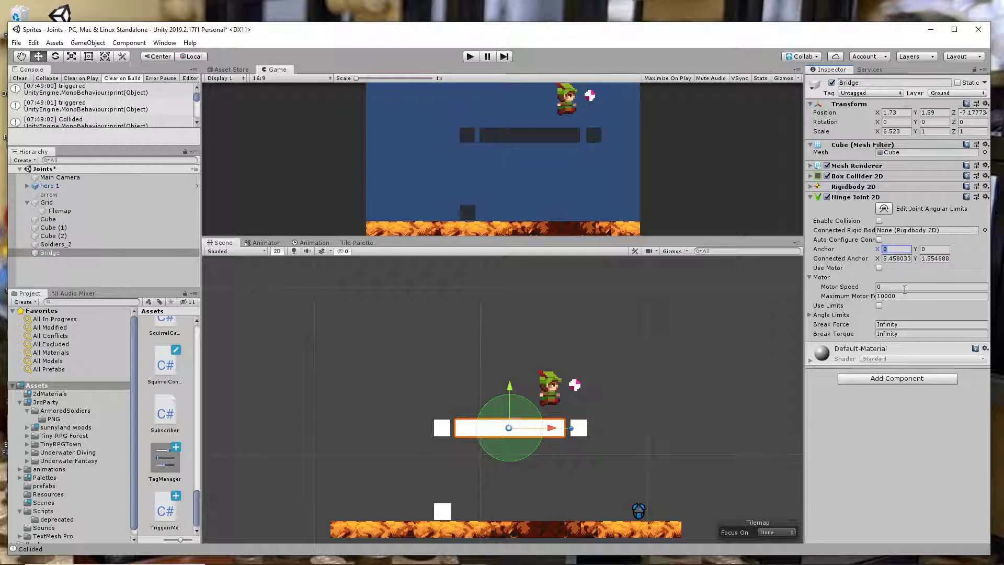
pyautogui.write('3')
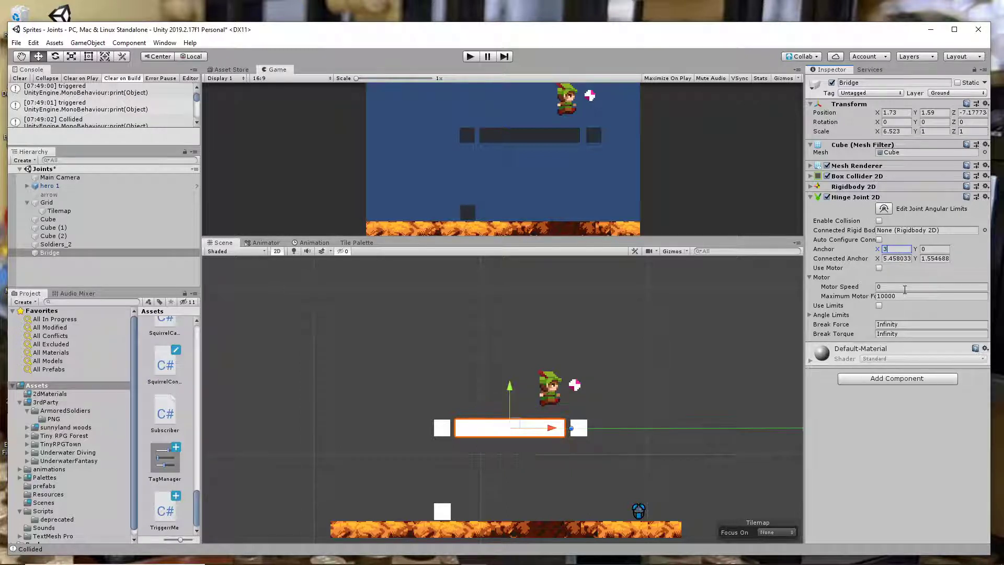
pyautogui.press('BackSpace')
pyautogui.write('1')
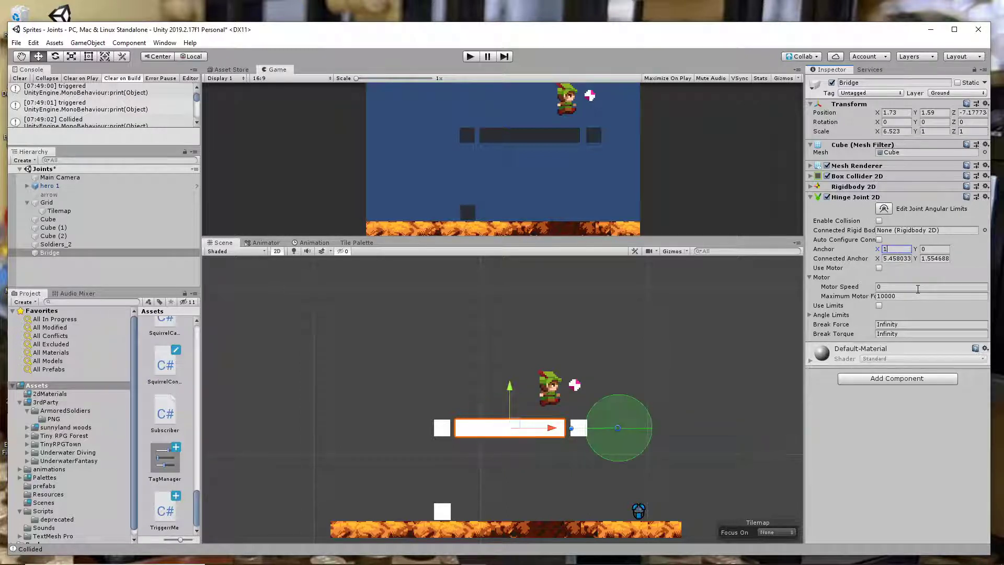
pyautogui.press('BackSpace')
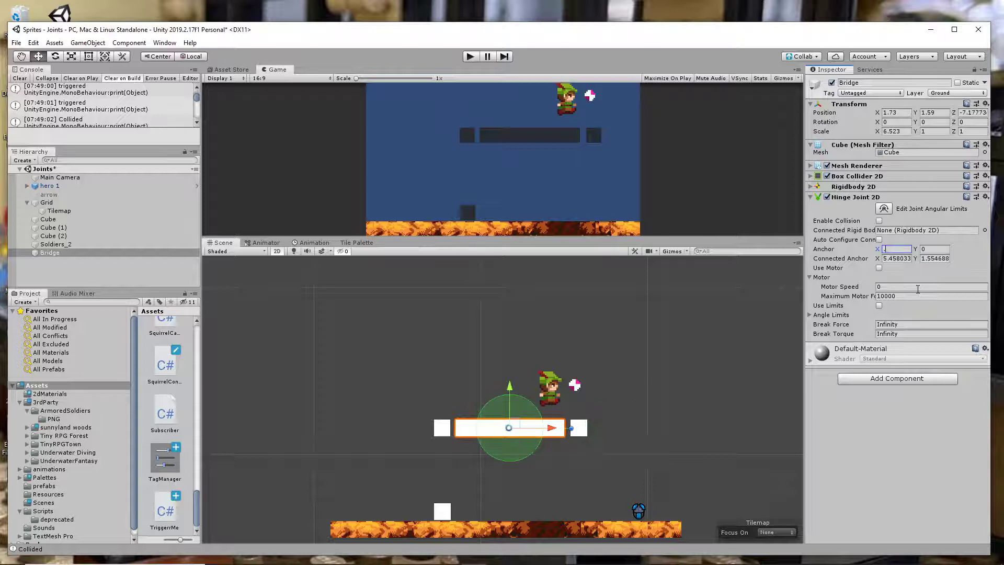
pyautogui.write('.5')
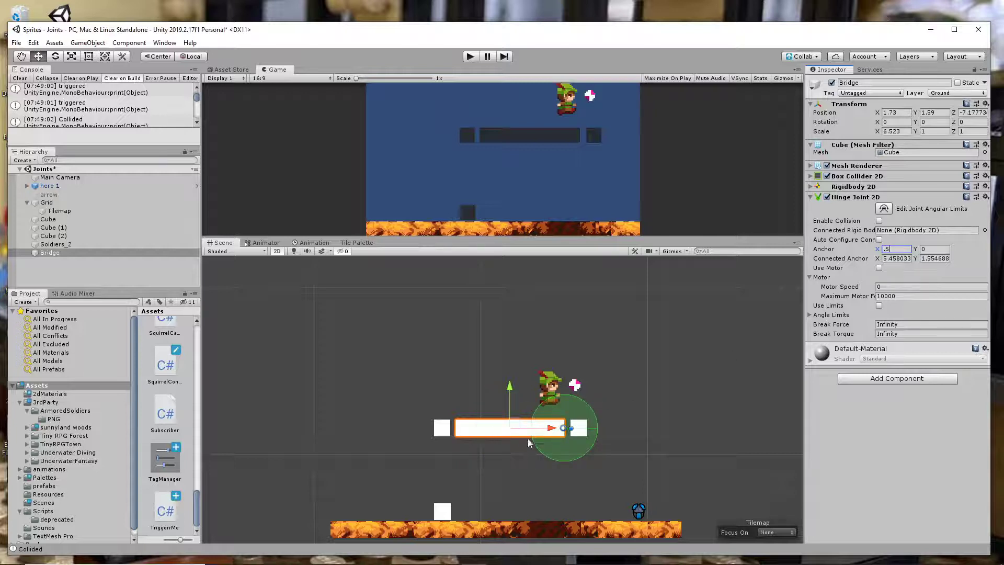
# Move the Bridge right to about X 2.23 so its anchor meets the connected anchor, and play-test the scene.
pyautogui.moveTo(562, 428); pyautogui.dragTo(571, 434)
pyautogui.click(473, 61)
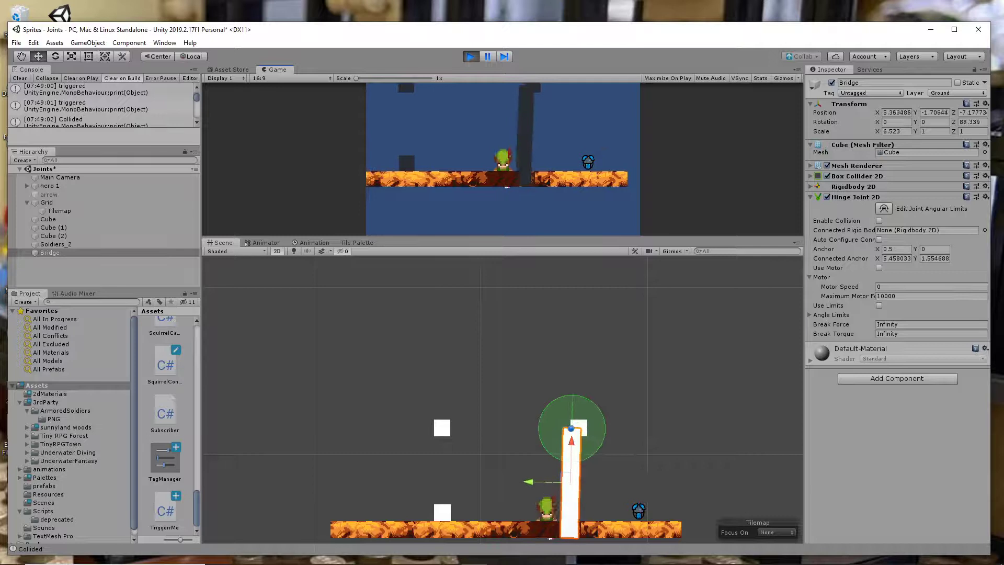
pyautogui.click(470, 56)
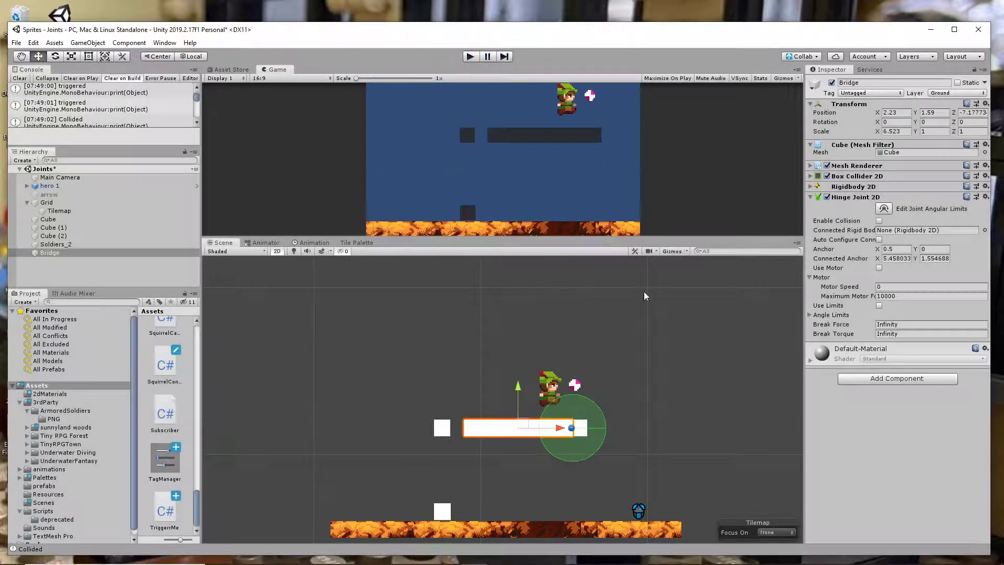
# Move the Bridge back to about X 1.82, clear of the right cube, and set its hinge anchor X to 0.56.
pyautogui.moveTo(560, 430); pyautogui.dragTo(554, 430)
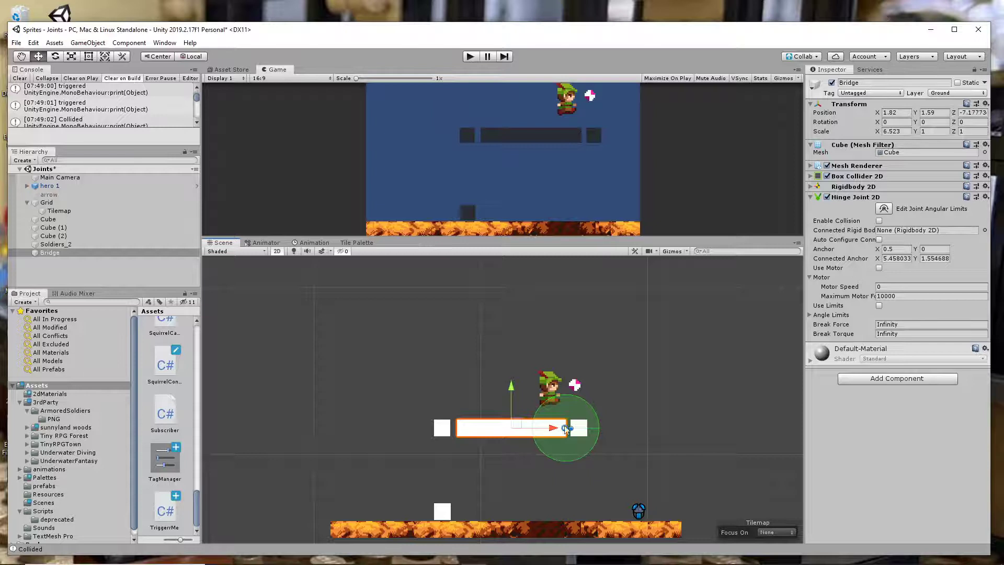
pyautogui.click(881, 250)
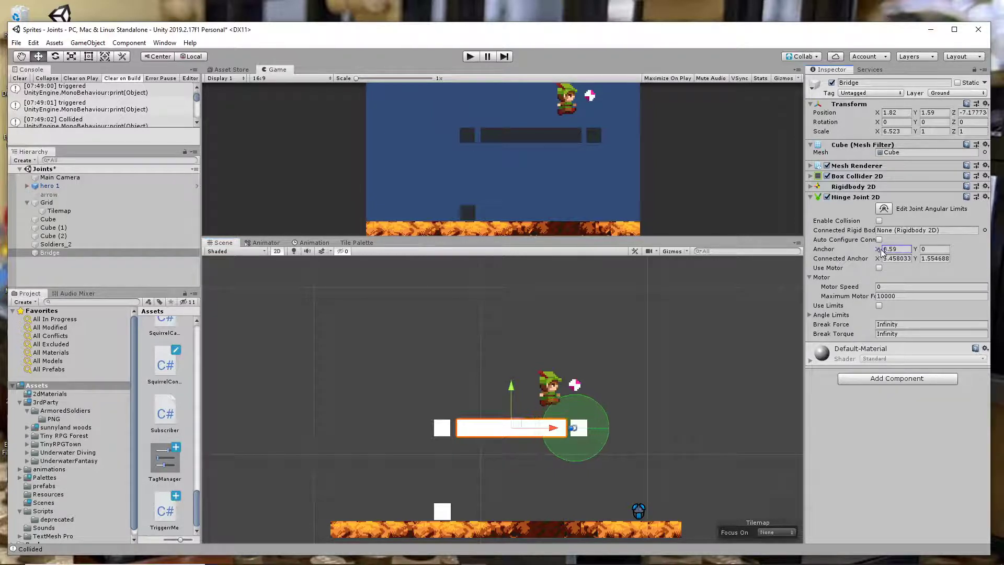
pyautogui.write('0.56')
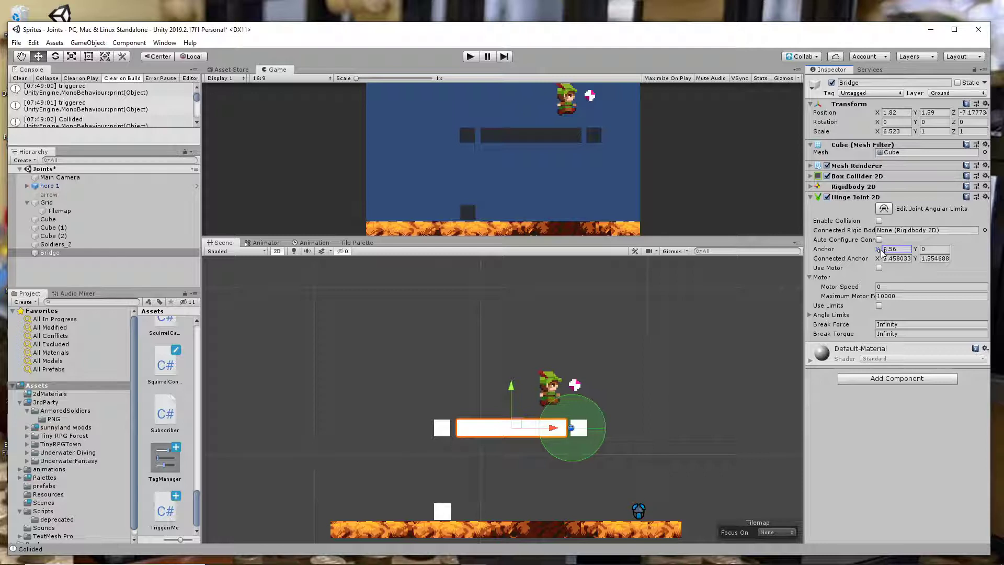
# Toggle Auto Configure Connected Anchor on and off to align the connected anchor with the anchor, and play-test the scene.
pyautogui.click(879, 239)
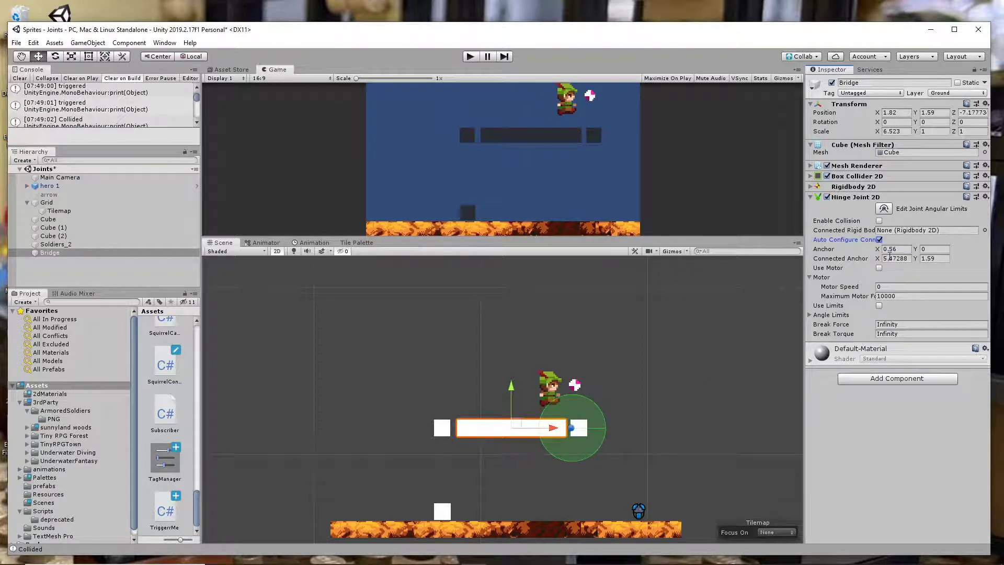
pyautogui.click(879, 240)
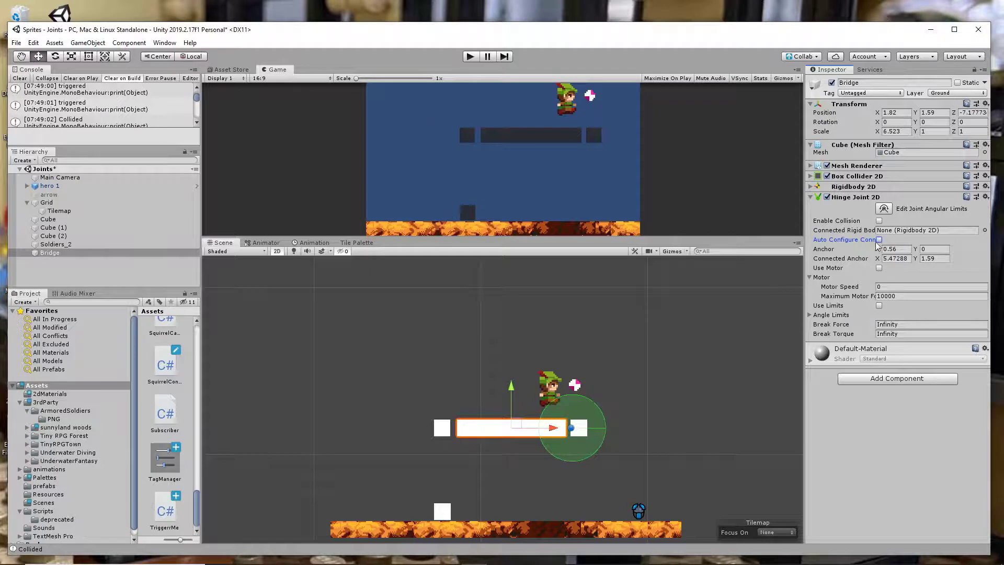
pyautogui.click(481, 58)
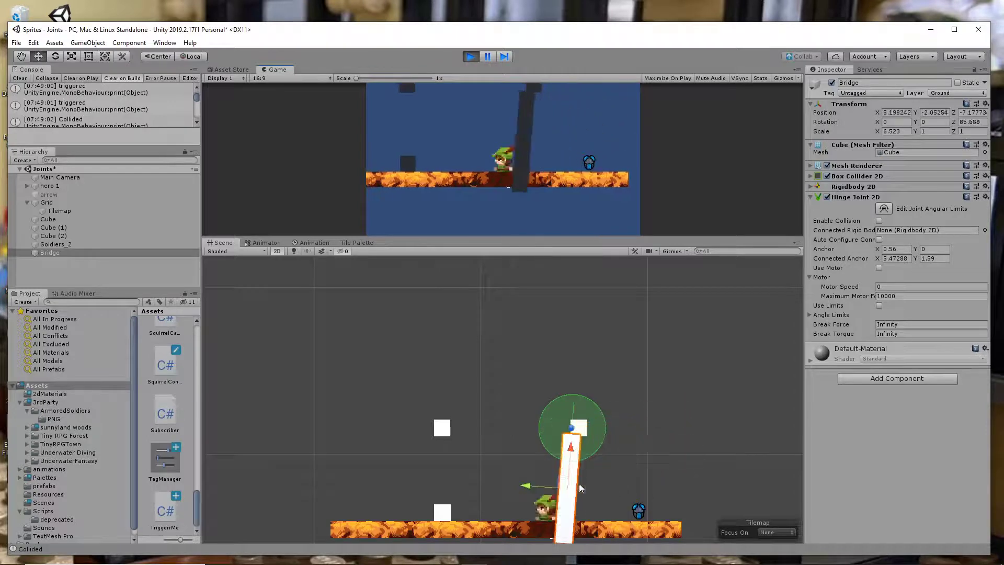
pyautogui.click(473, 56)
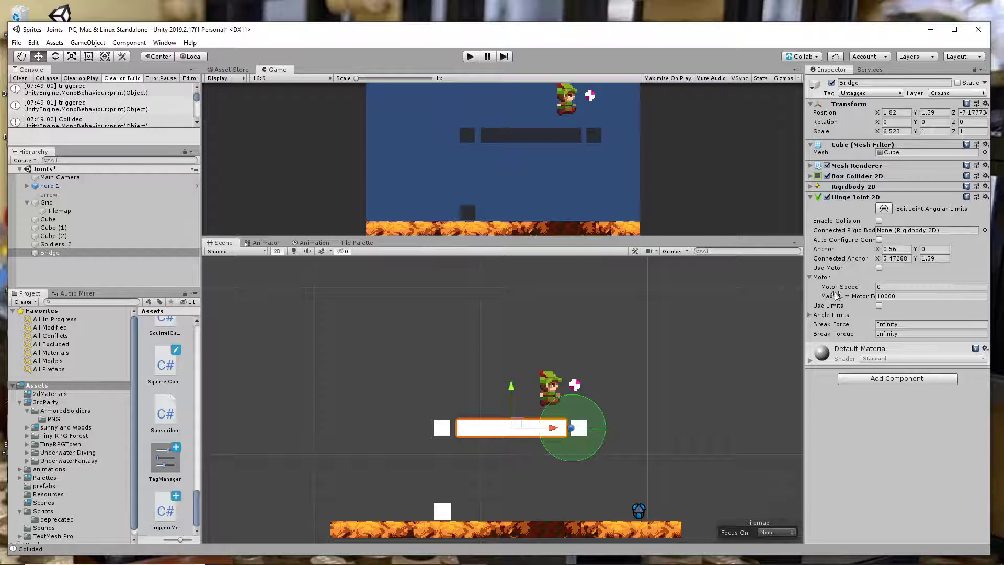
# Set the hinge's maximum motor force to 10 and motor speed to 10, and play-test the scene.
pyautogui.click(904, 297)
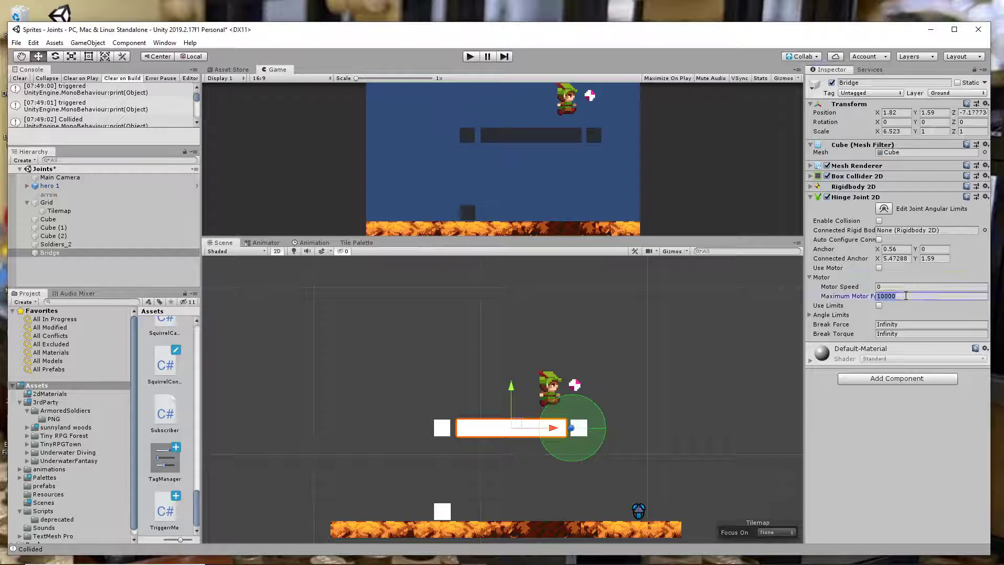
pyautogui.click(871, 286)
pyautogui.click(915, 297)
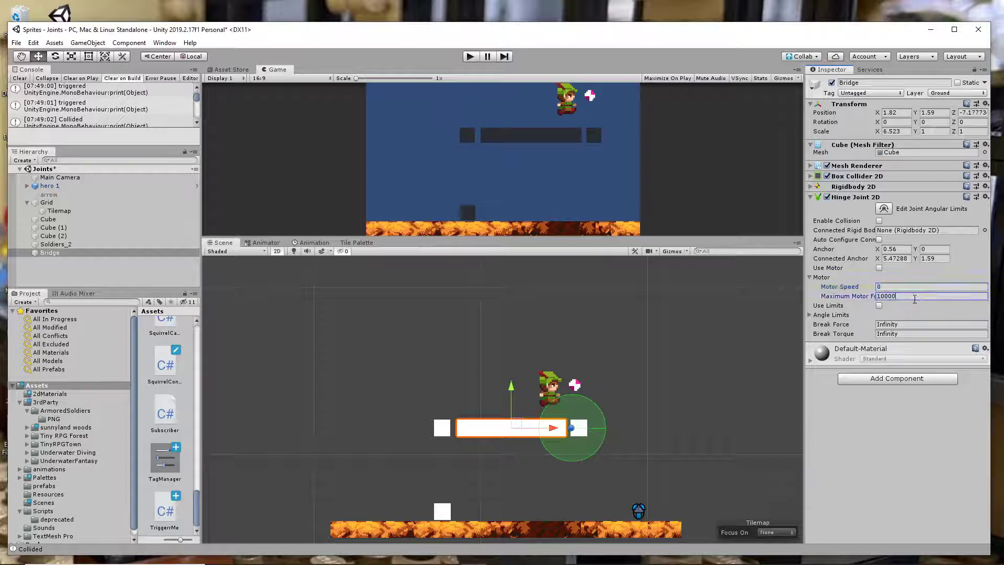
pyautogui.press('BackSpace')
pyautogui.click(894, 286)
pyautogui.write('10')
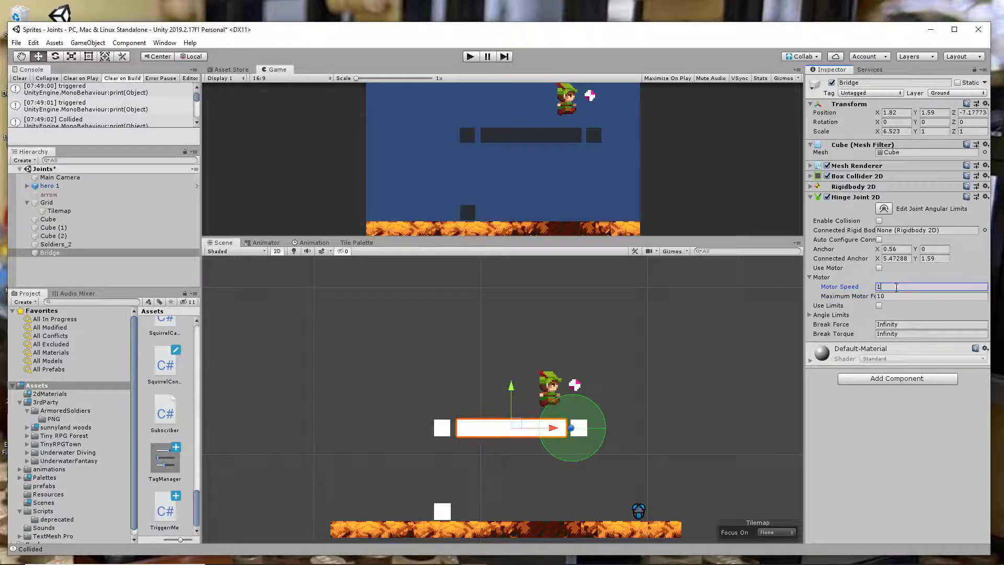
pyautogui.click(468, 57)
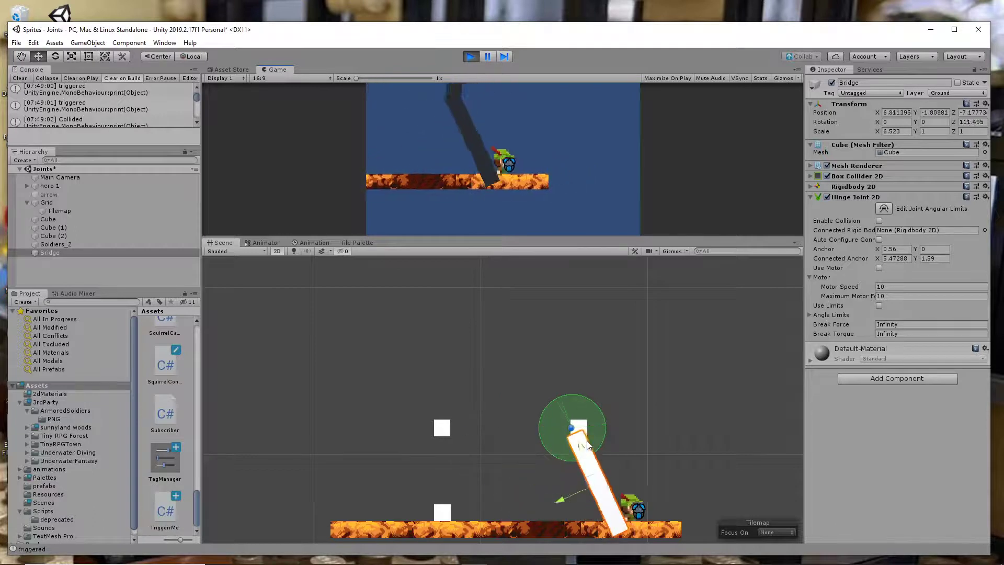
pyautogui.click(465, 55)
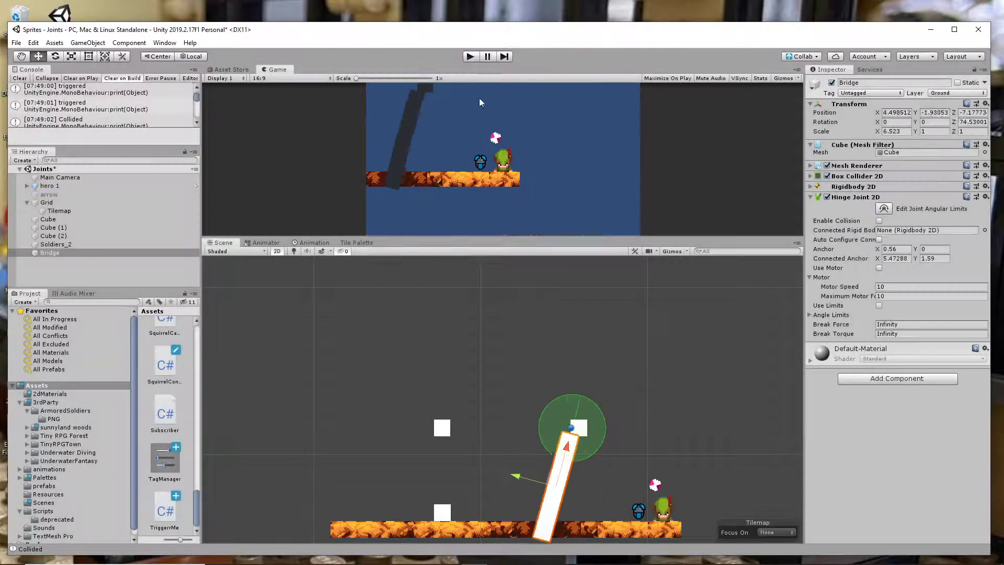
# Move hero 1 right of the Bridge to about X 9.58, Y 4.16, and play-test the scene.
pyautogui.click(49, 186)
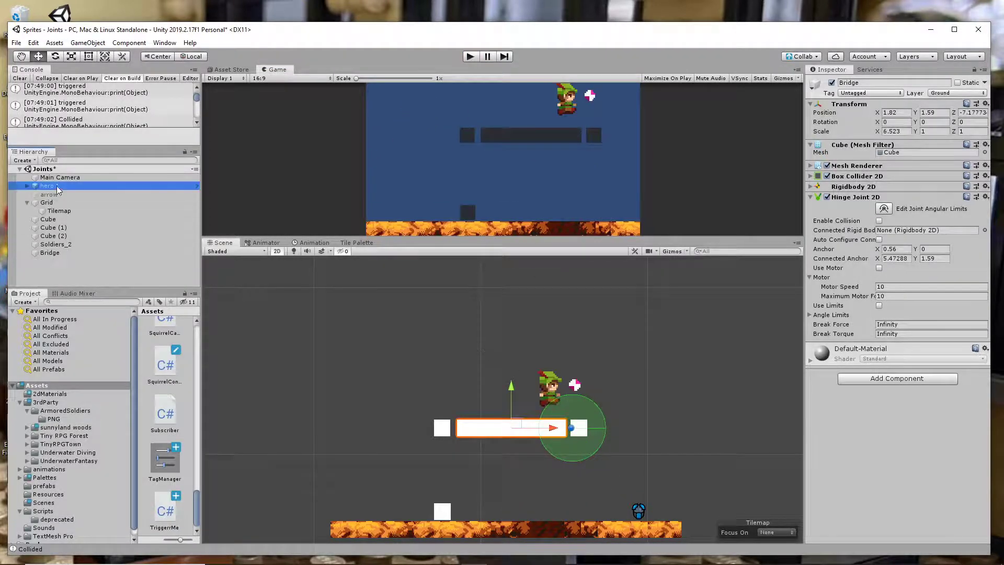
pyautogui.moveTo(594, 385); pyautogui.dragTo(683, 396)
pyautogui.click(466, 58)
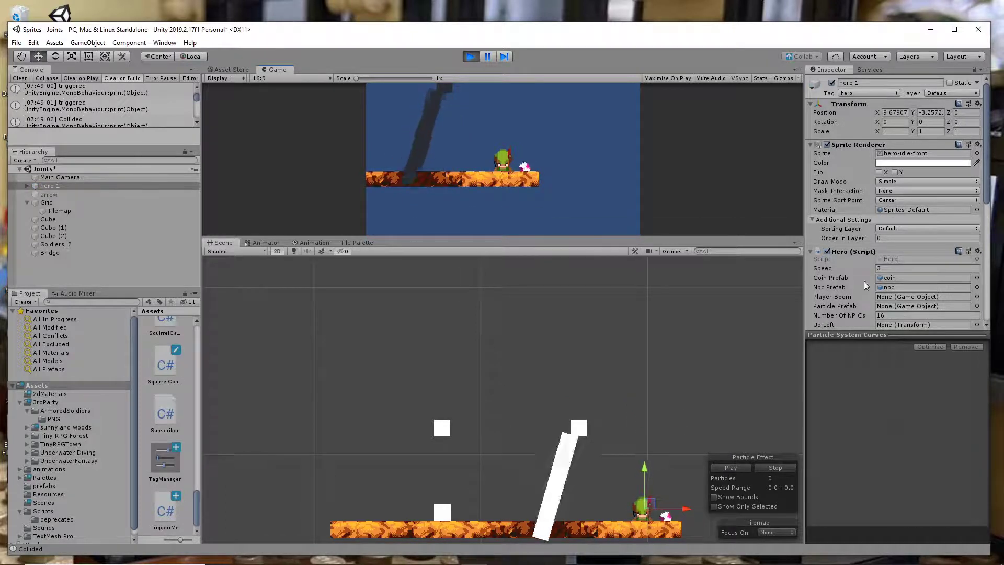
pyautogui.click(470, 57)
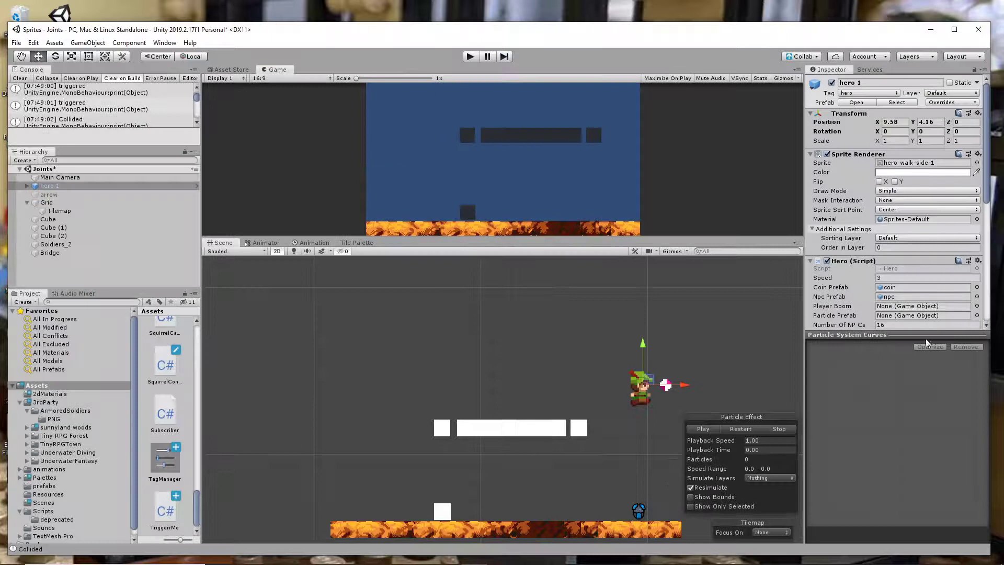
# Set the Bridge's hinge motor speed to -100 and play-test the scene.
pyautogui.click(73, 252)
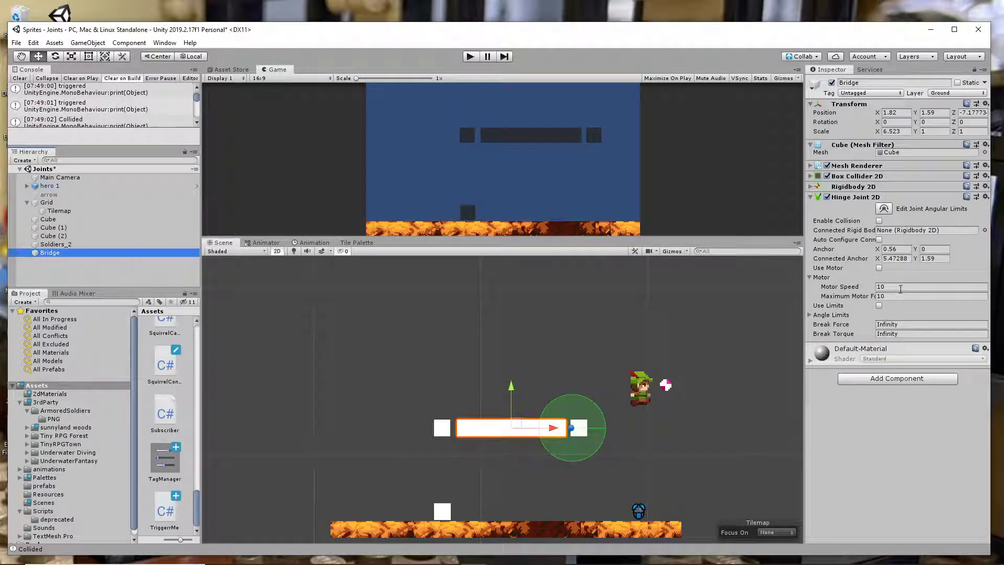
pyautogui.click(900, 287)
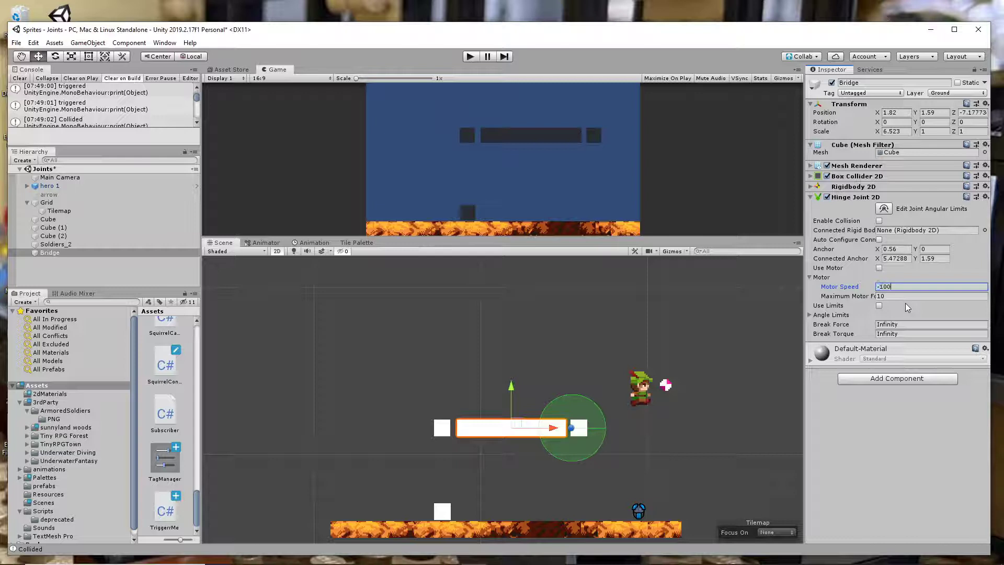
pyautogui.write('-100')
pyautogui.click(471, 56)
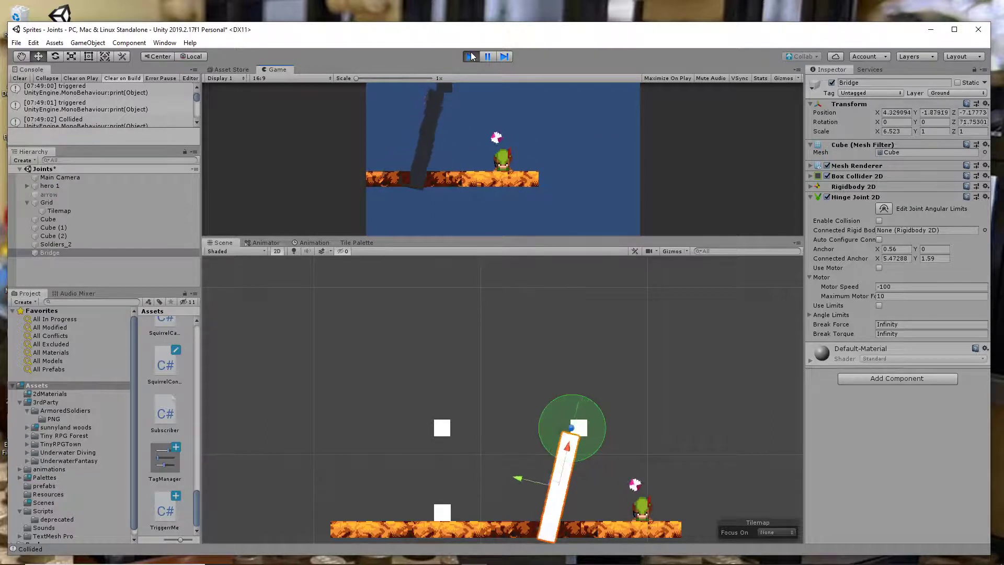
pyautogui.hotkey('ctrl', 'p')
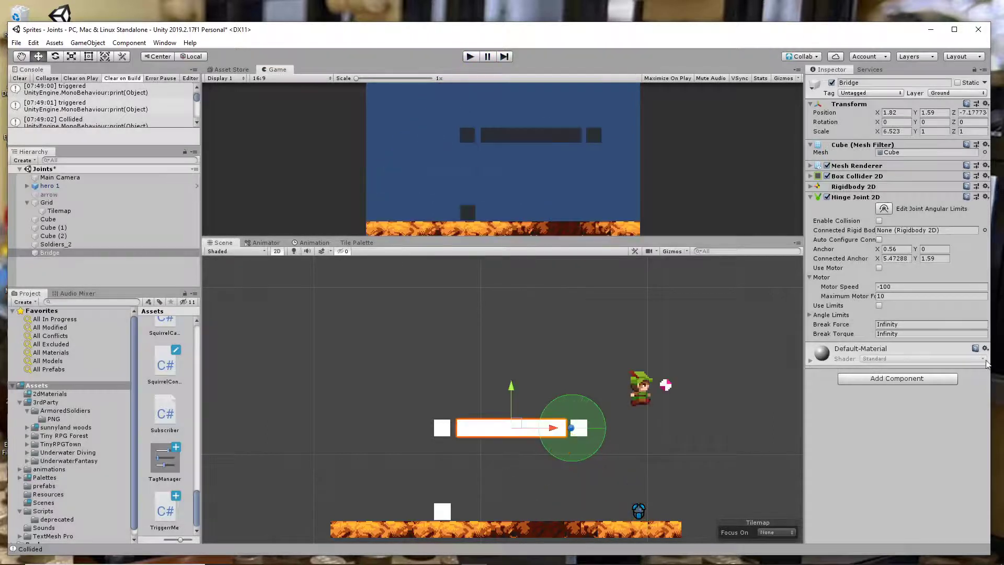
# Enable Use Motor on the Bridge's Hinge Joint 2D and play-test the scene.
pyautogui.click(879, 268)
pyautogui.click(474, 57)
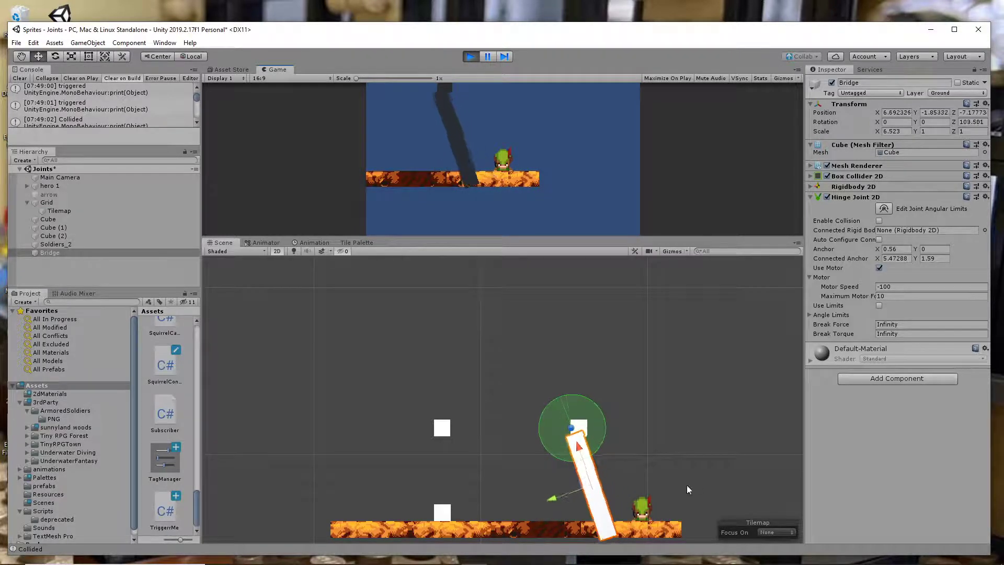
pyautogui.click(468, 56)
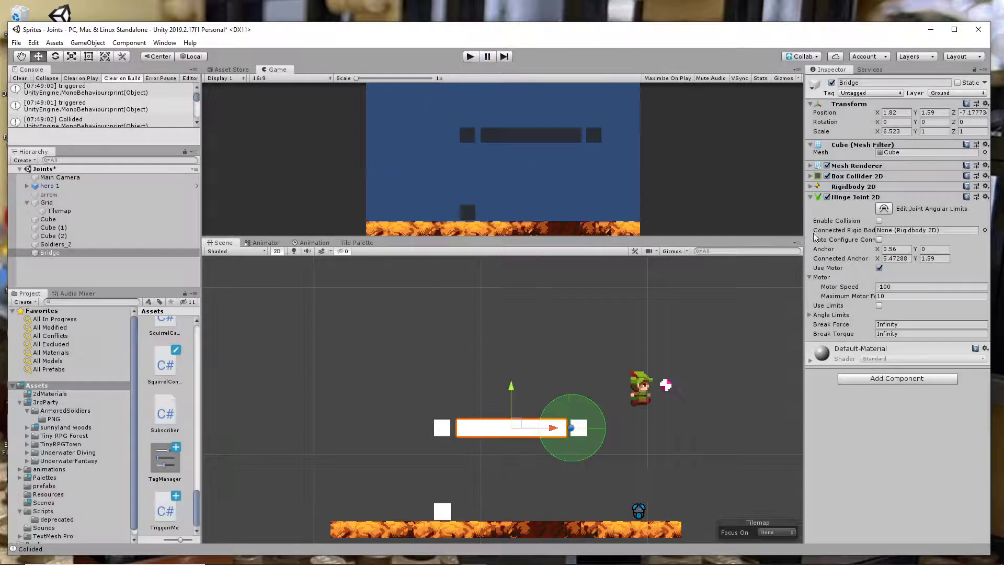
# Set the hinge's motor speed to -1000 and play-test how the Bridge pushes towards the hero.
pyautogui.click(901, 287)
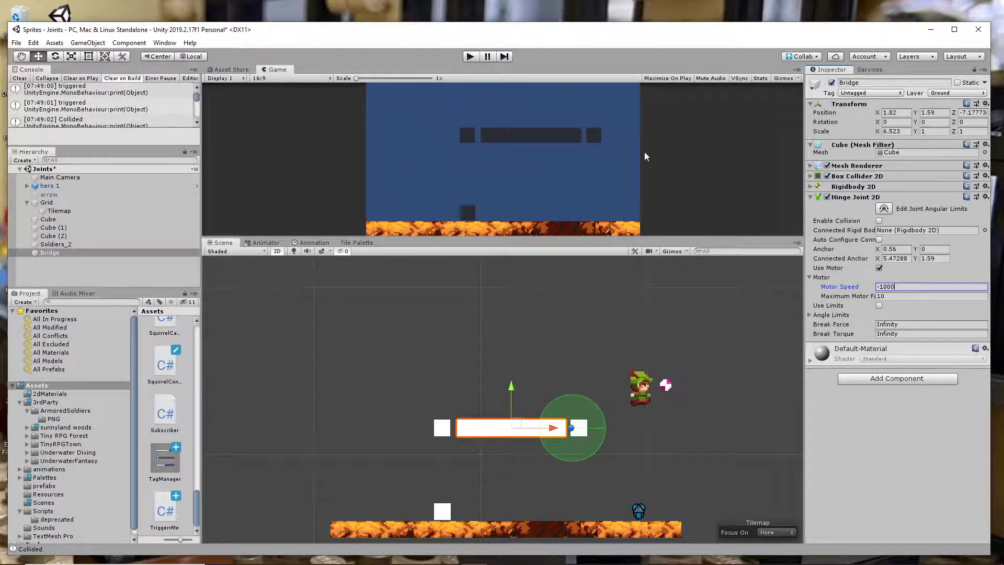
pyautogui.write('-1000')
pyautogui.click(471, 56)
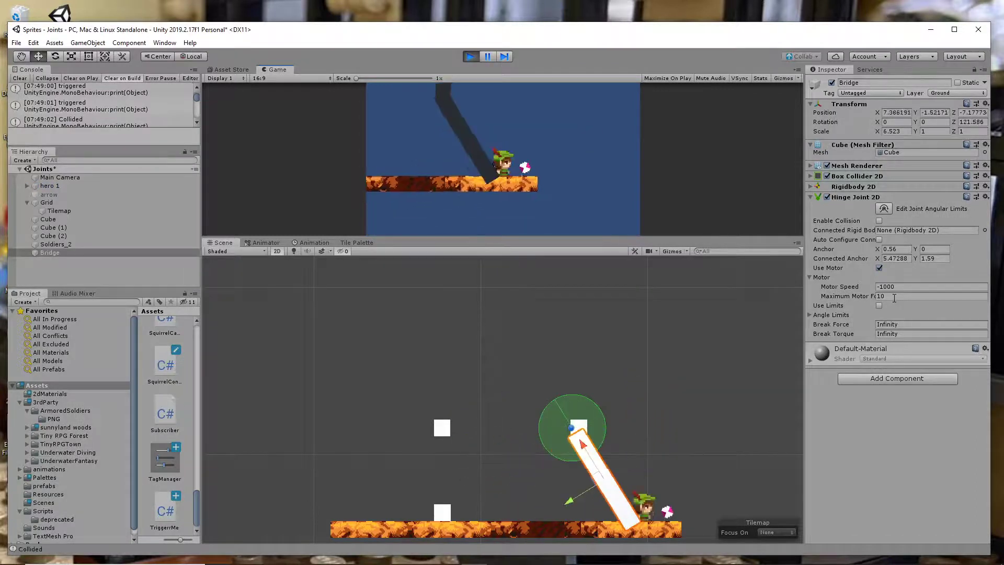
# Stop the running play-test, set the hinge's maximum motor force to 1000, and play-test the scene again.
pyautogui.click(894, 296)
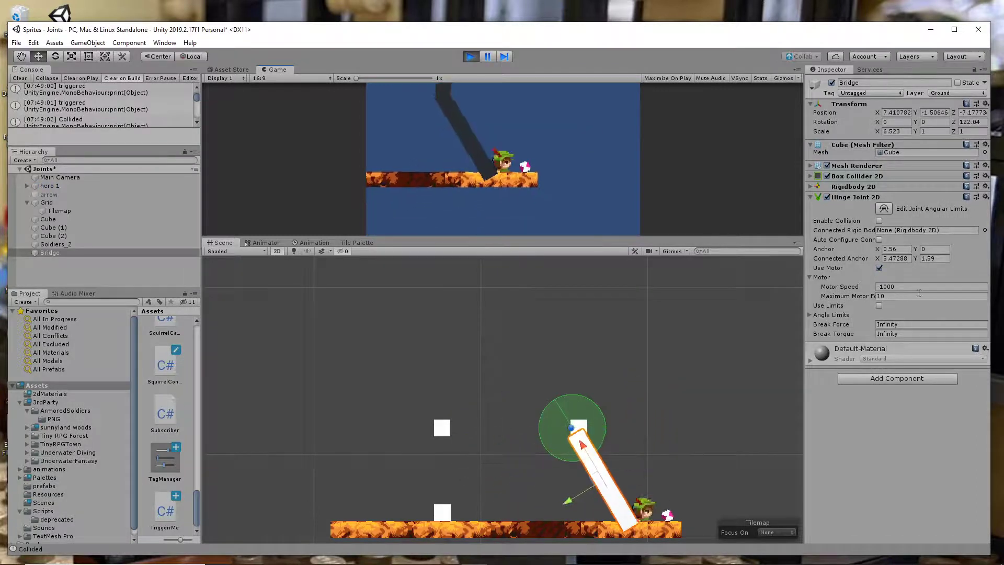
pyautogui.click(471, 57)
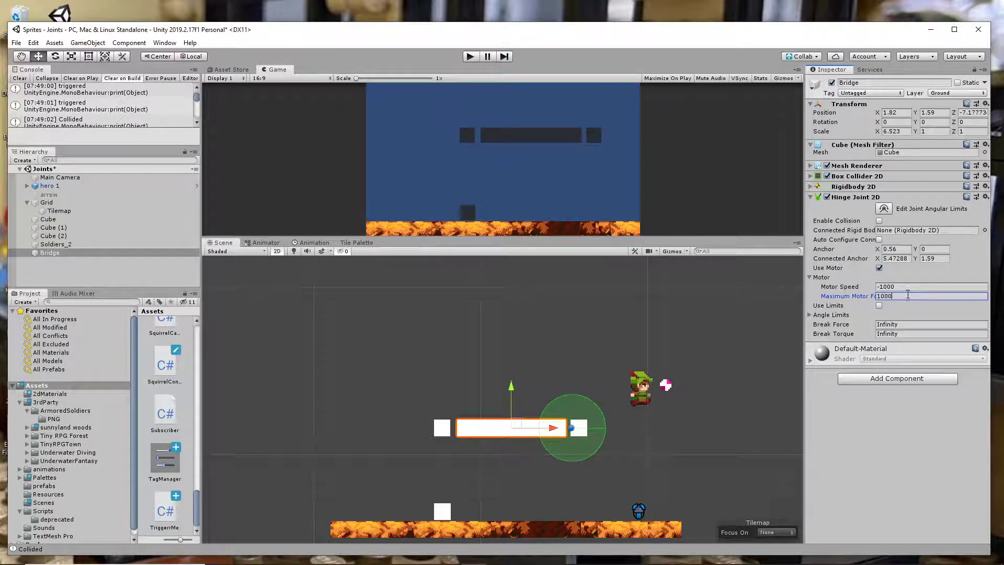
pyautogui.click(469, 55)
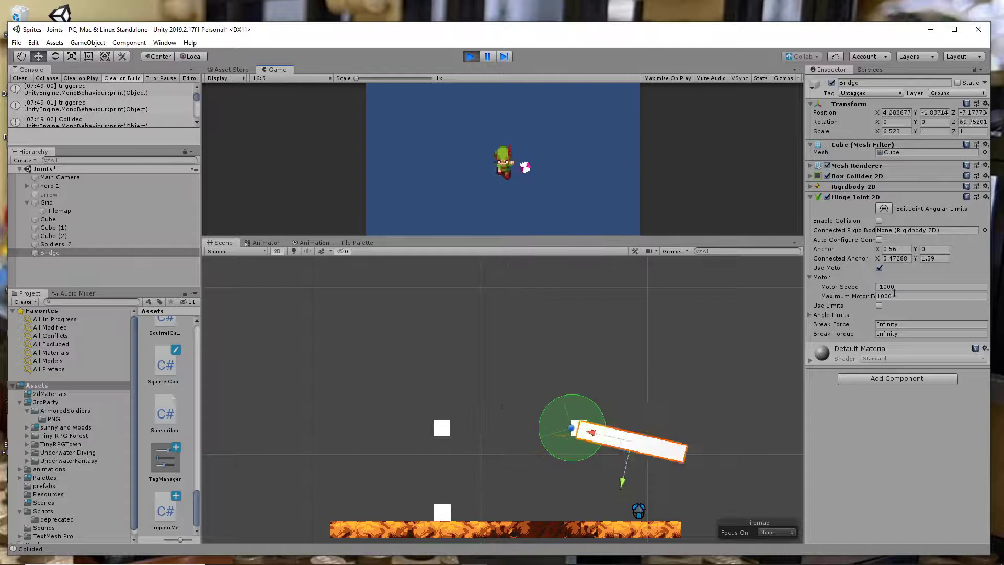
pyautogui.click(470, 56)
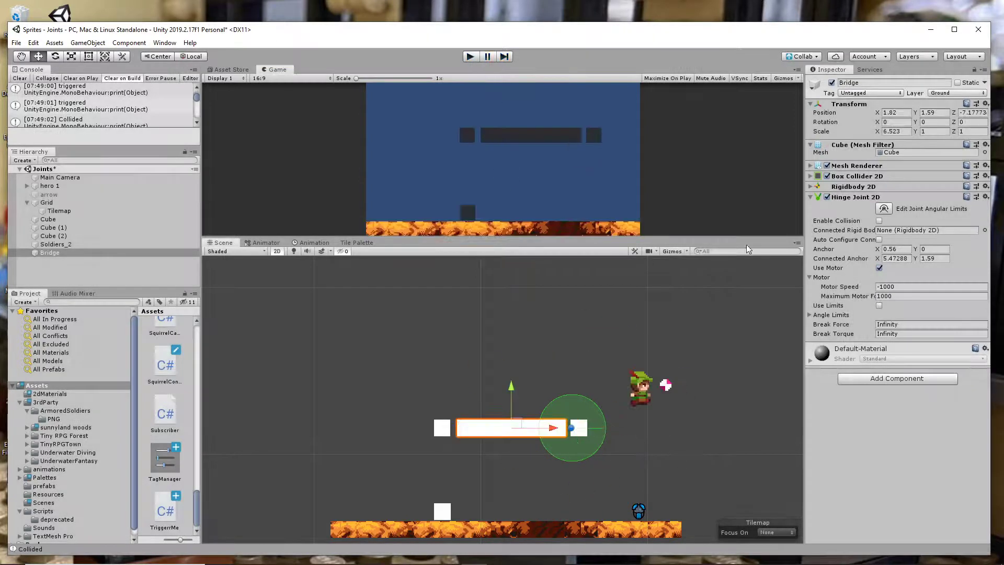
# Set the Bridge hinge's motor speed to 10 and maximum motor force to 100, then play-test the scene and stop it.
pyautogui.click(902, 287)
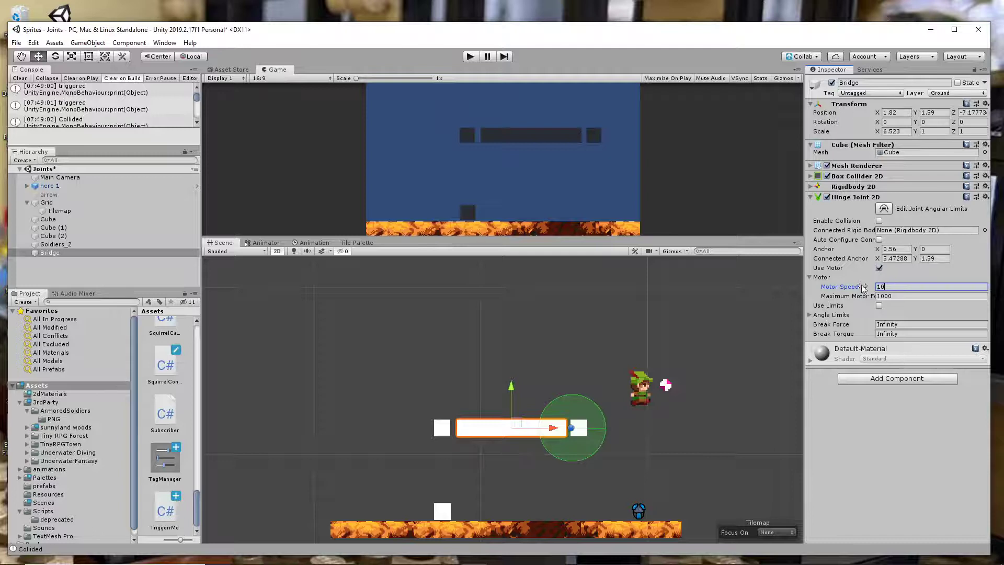
pyautogui.click(900, 296)
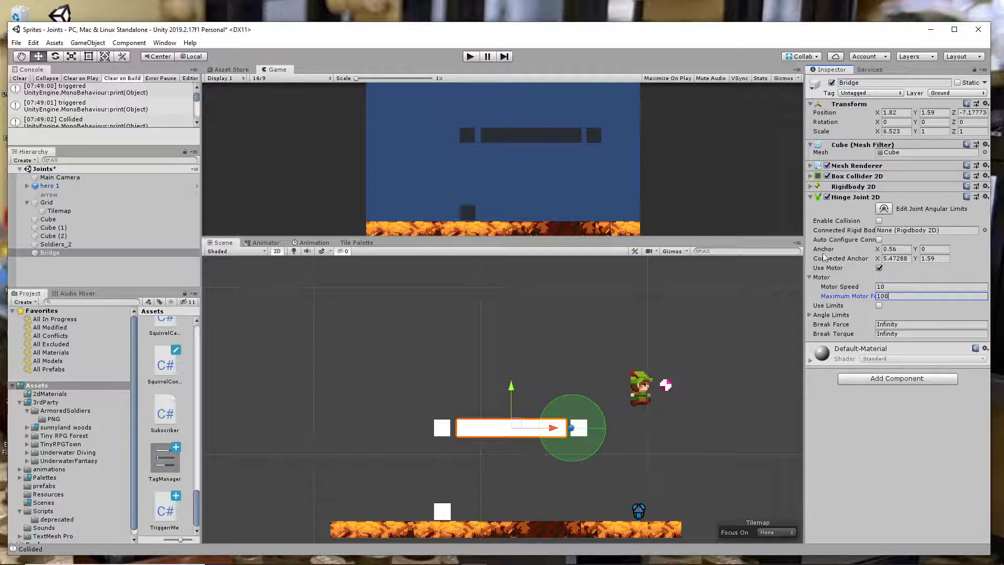
pyautogui.click(471, 56)
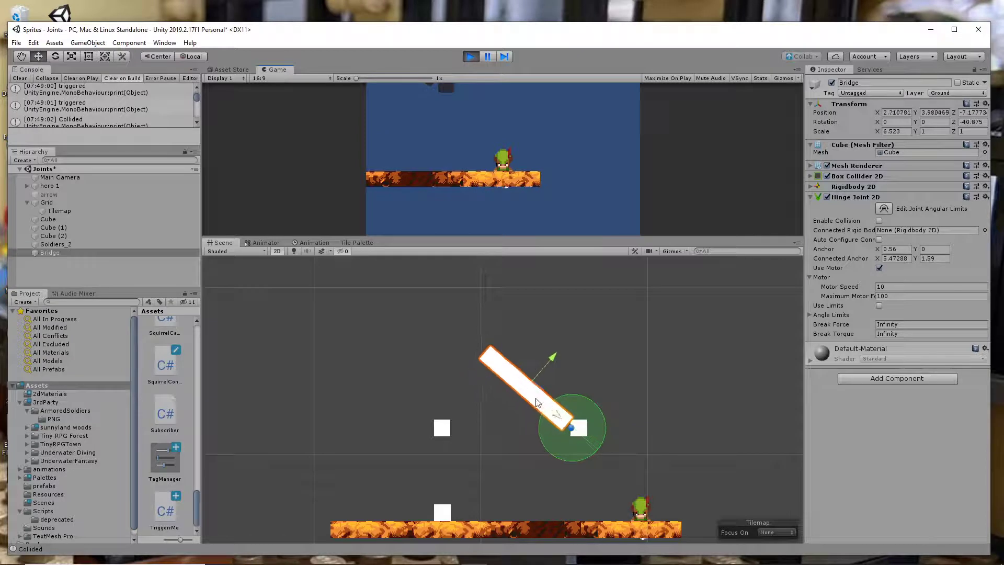
pyautogui.click(471, 56)
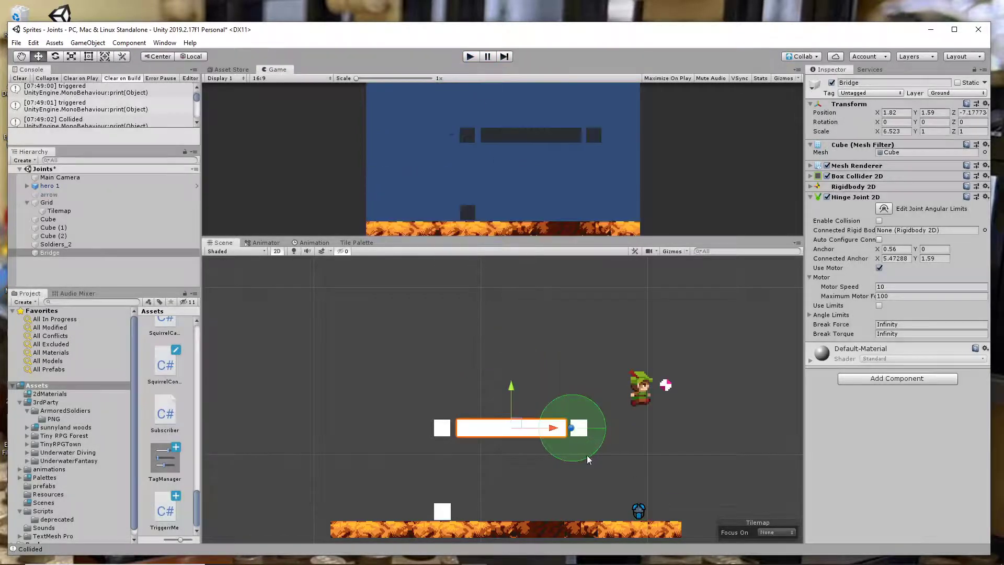
# Move the hero directly above the middle of the Bridge, play-test by walking him along the moving Bridge and off it, and stop the play-test.
pyautogui.click(642, 393)
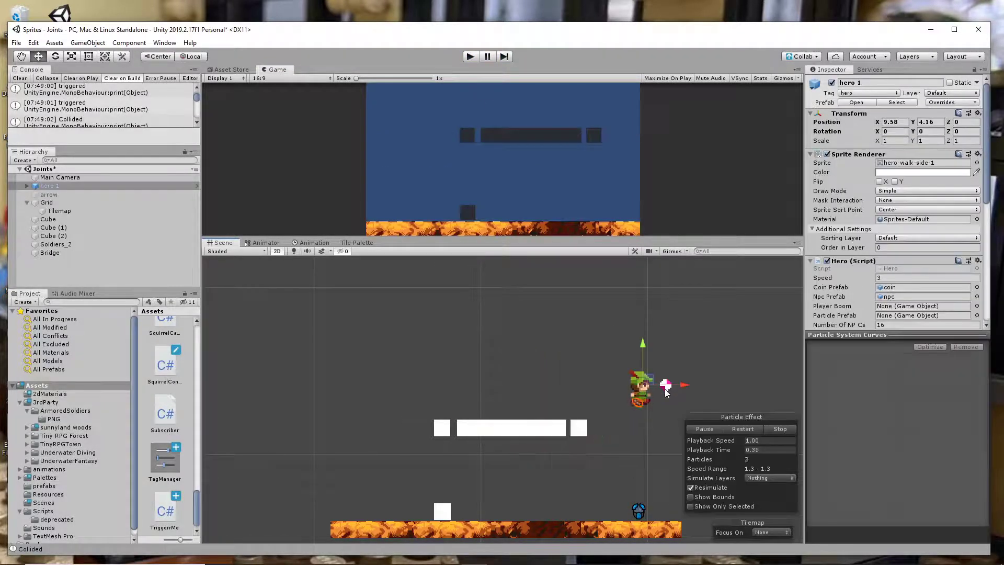
pyautogui.moveTo(679, 384); pyautogui.dragTo(551, 378)
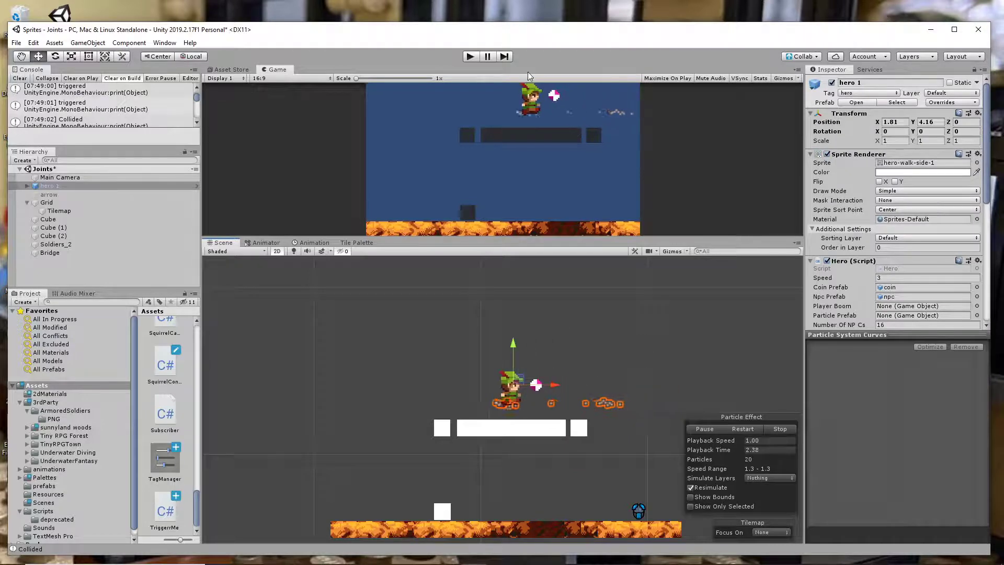
pyautogui.click(471, 56)
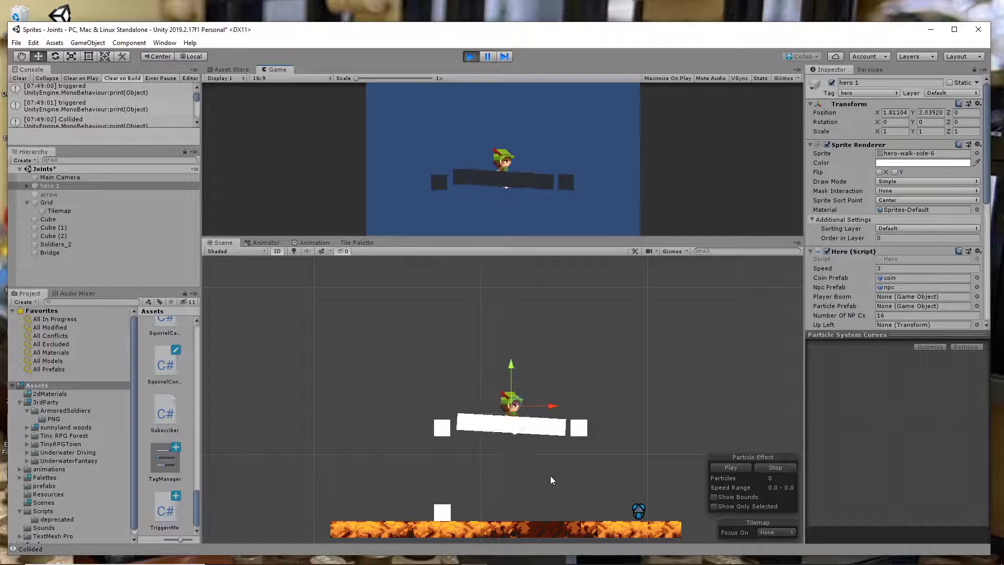
pyautogui.press('Left')
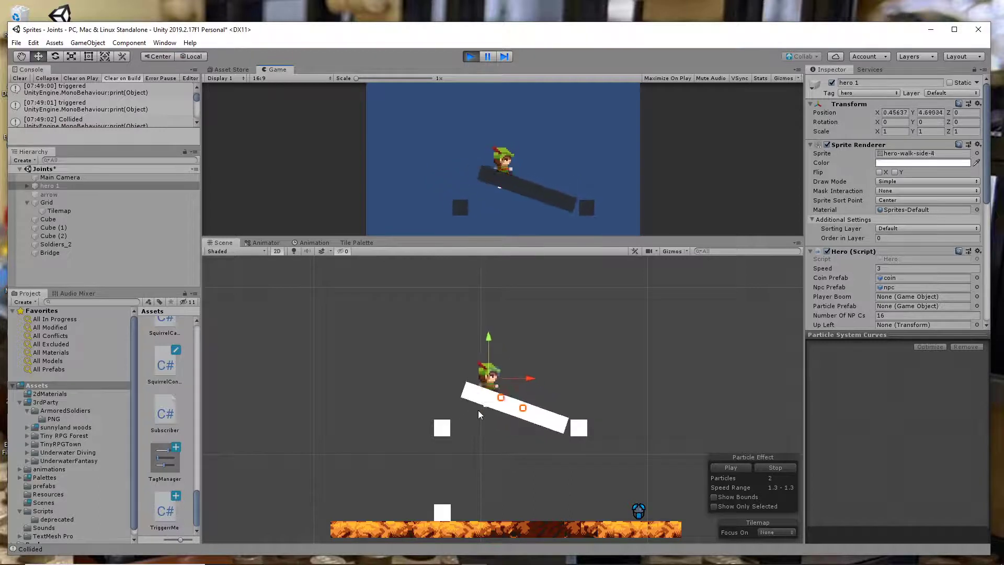
pyautogui.press('Left')
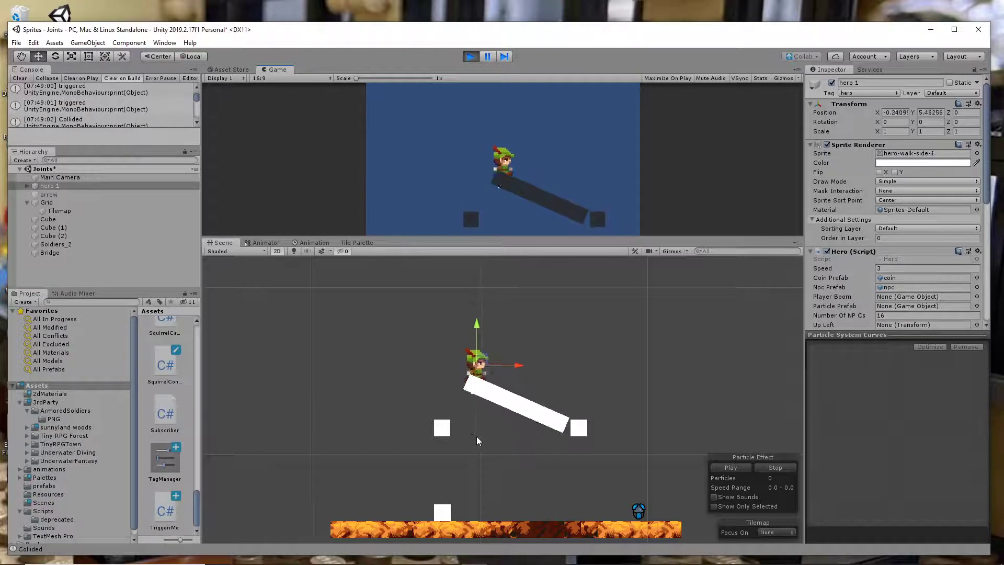
pyautogui.press('Right')
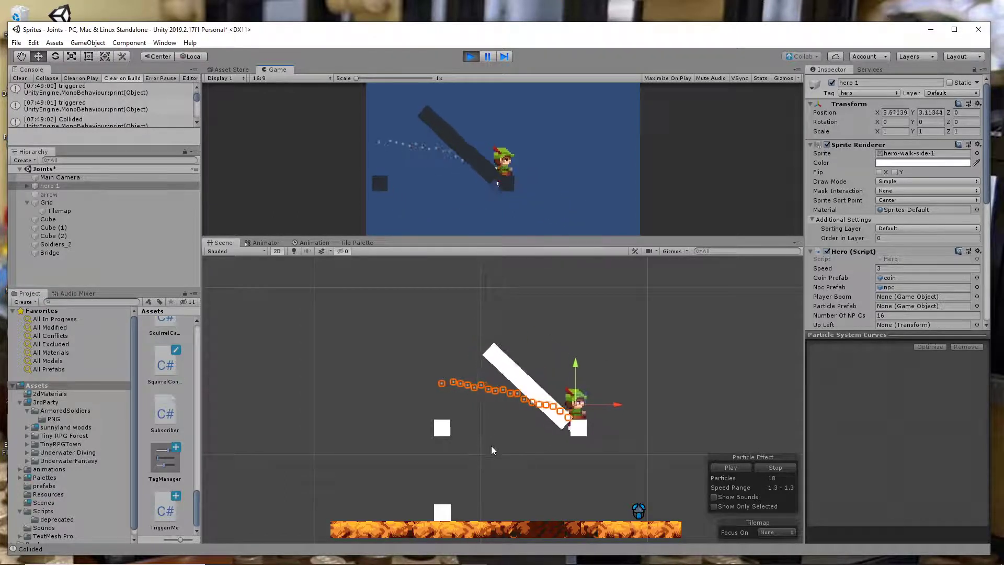
pyautogui.press('Right')
pyautogui.press('Left')
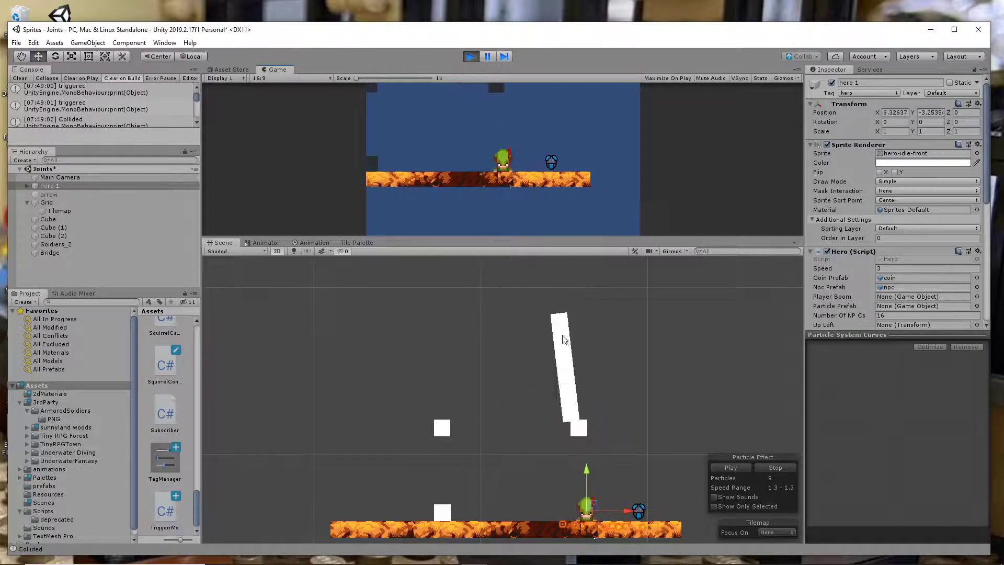
pyautogui.click(471, 56)
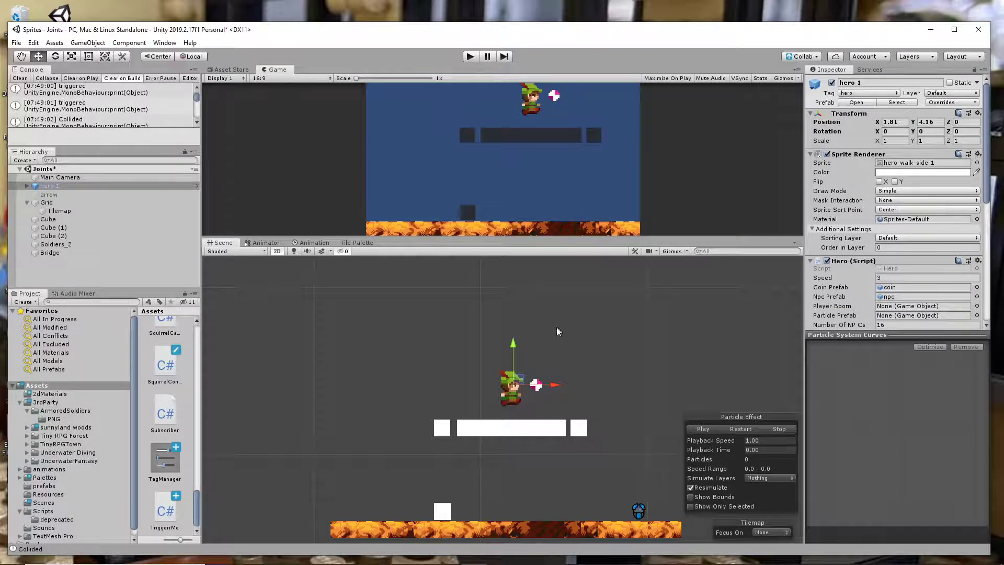
# Play-test the scene once more, walking the hero back and forth on the rising Bridge, and stop it.
pyautogui.click(470, 57)
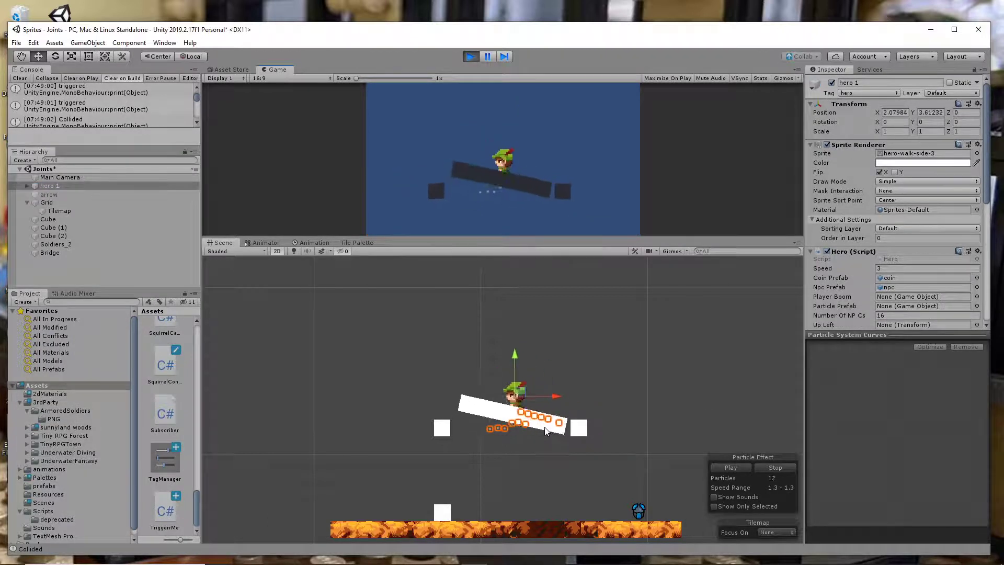
pyautogui.press('Right')
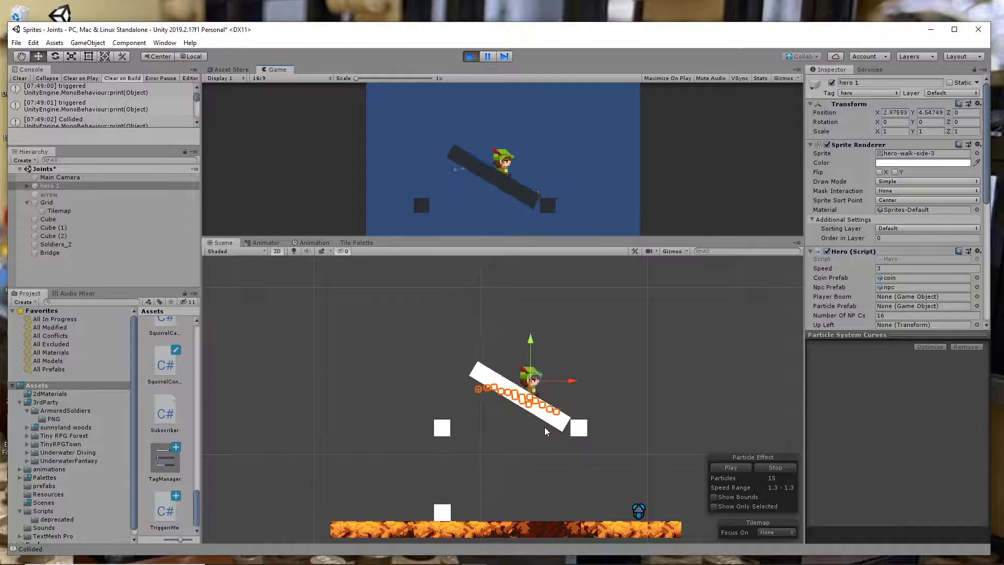
pyautogui.press('Left')
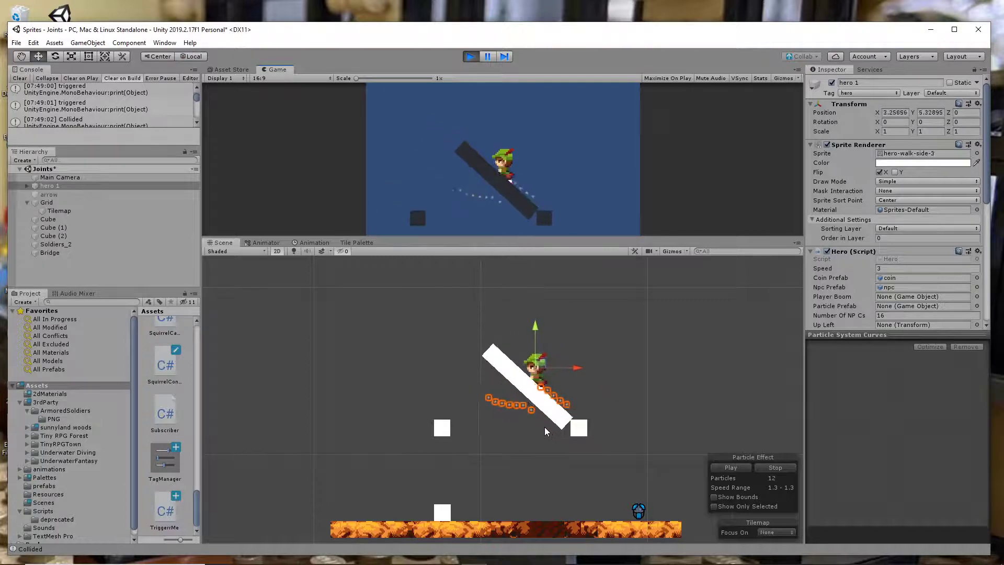
pyautogui.press('Right')
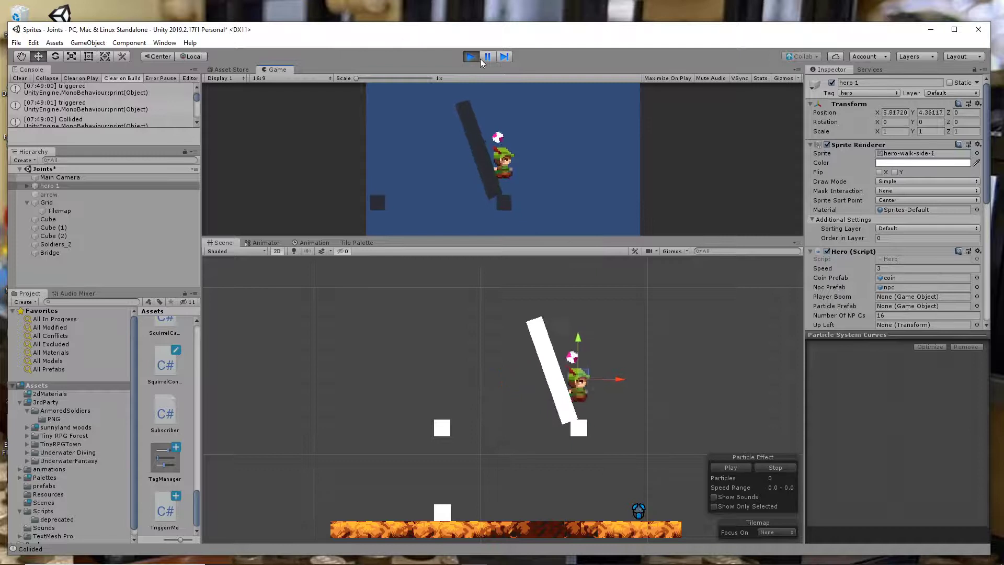
pyautogui.hotkey('ctrl', 'p')
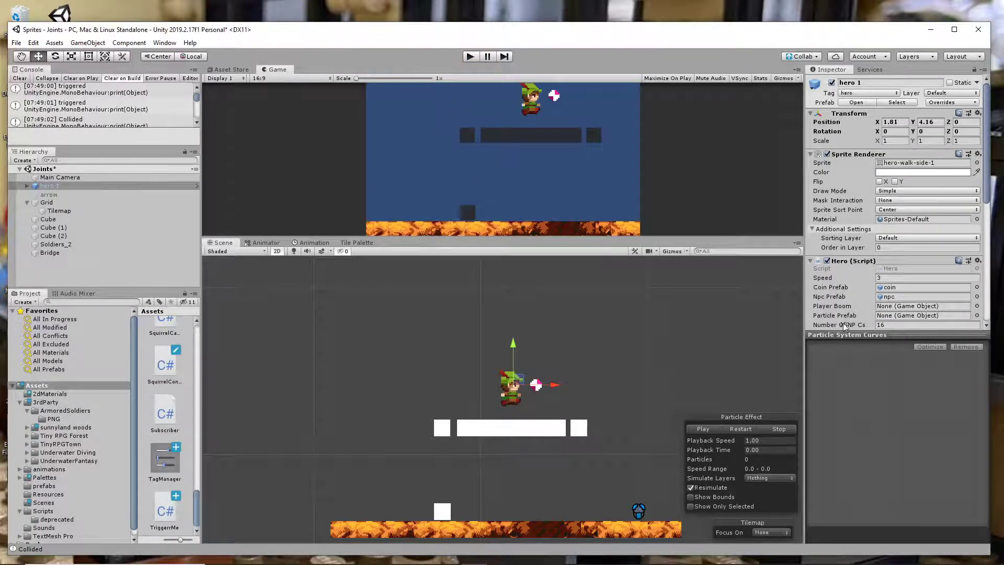
# Turn off Use Motor on the Bridge's hinge, enable Use Limits, and set the upper angle limit to 90.
pyautogui.click(47, 252)
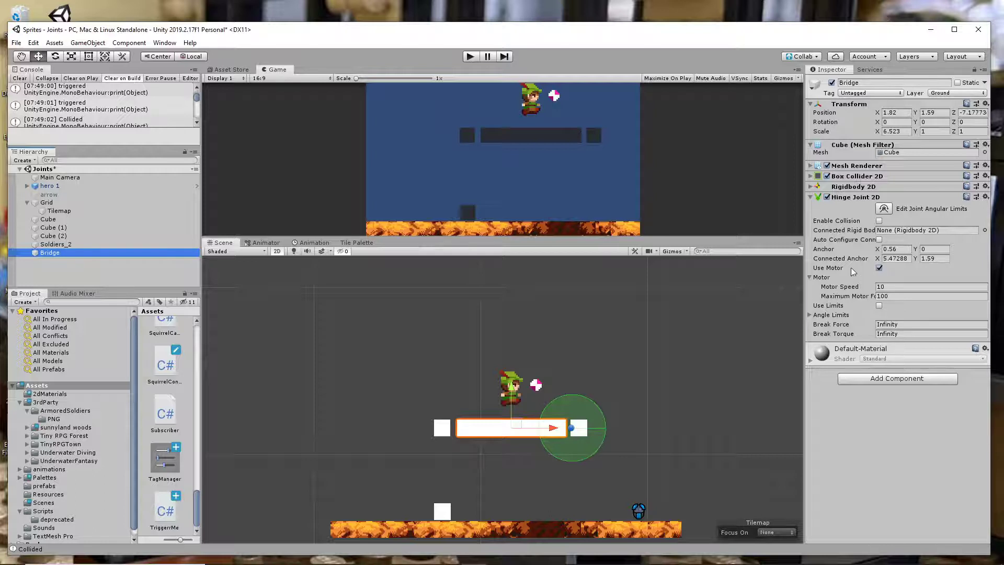
pyautogui.click(880, 268)
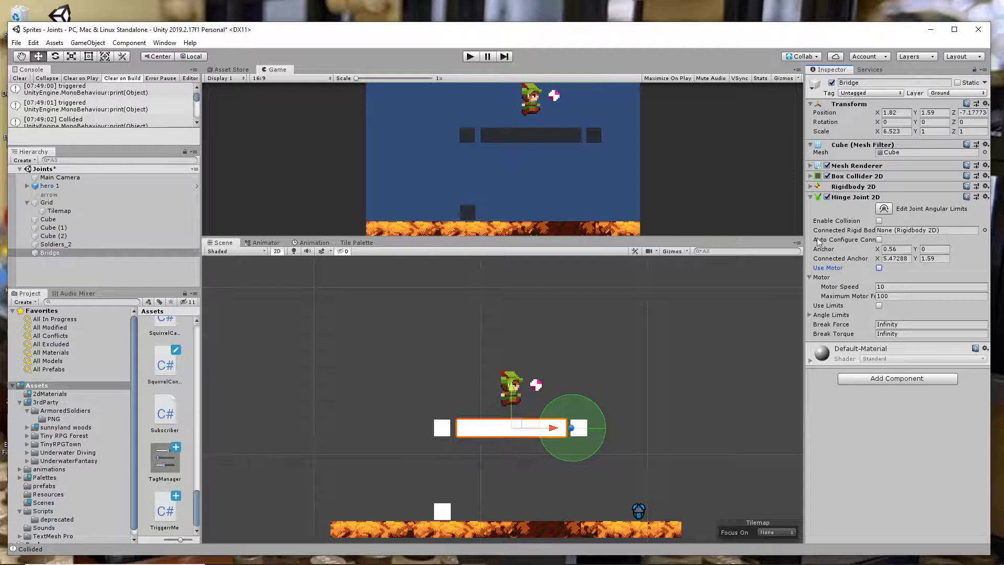
pyautogui.click(810, 315)
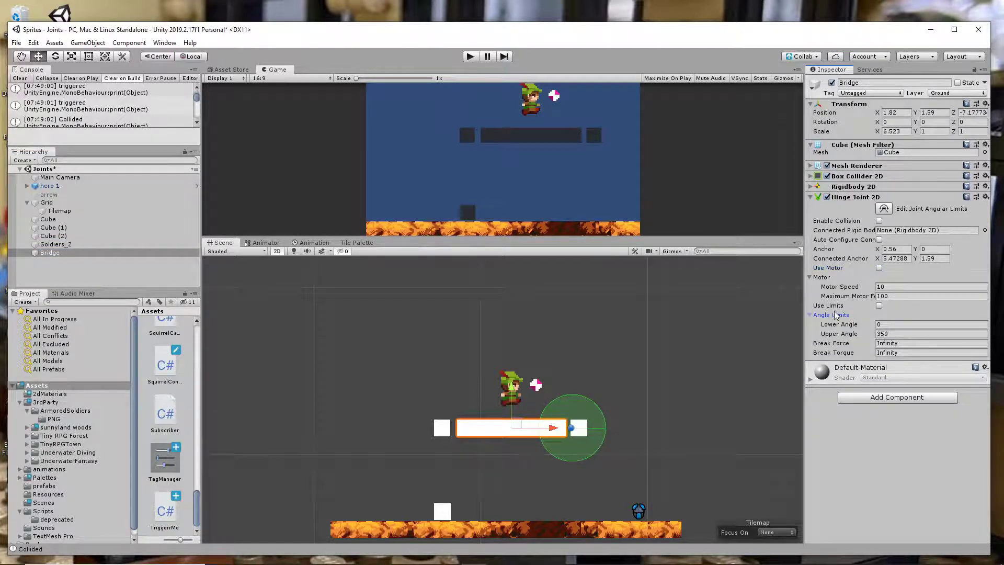
pyautogui.click(880, 306)
pyautogui.click(919, 335)
pyautogui.write('90')
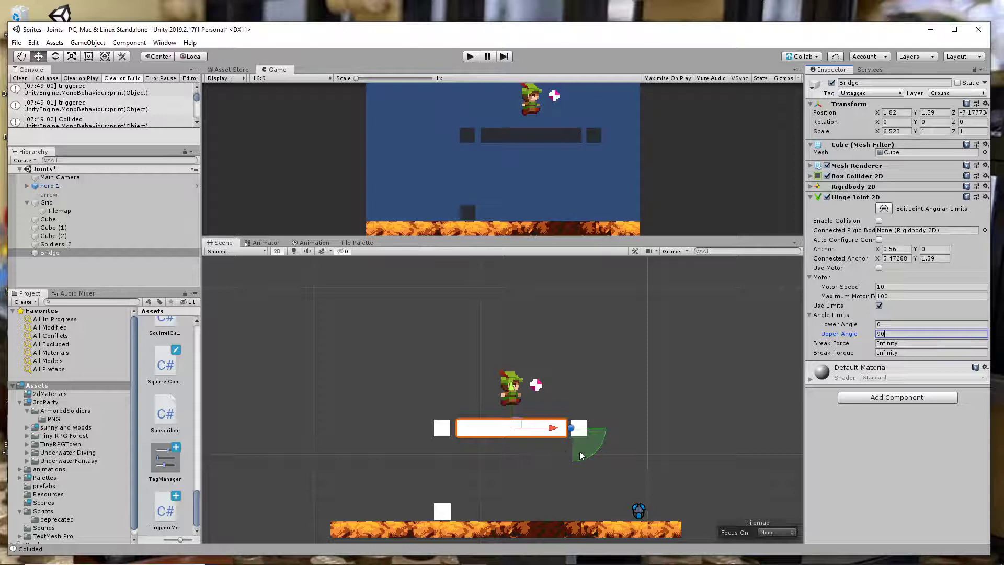
# Play-test the angle-limited Bridge, walk the hero off its hinged end, and stop the play-test.
pyautogui.click(471, 56)
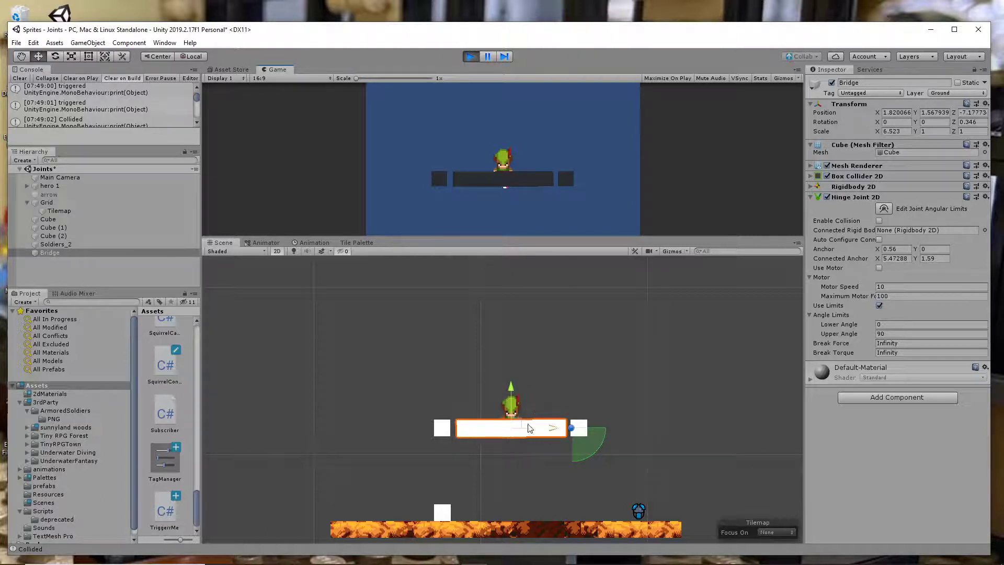
pyautogui.press('Right')
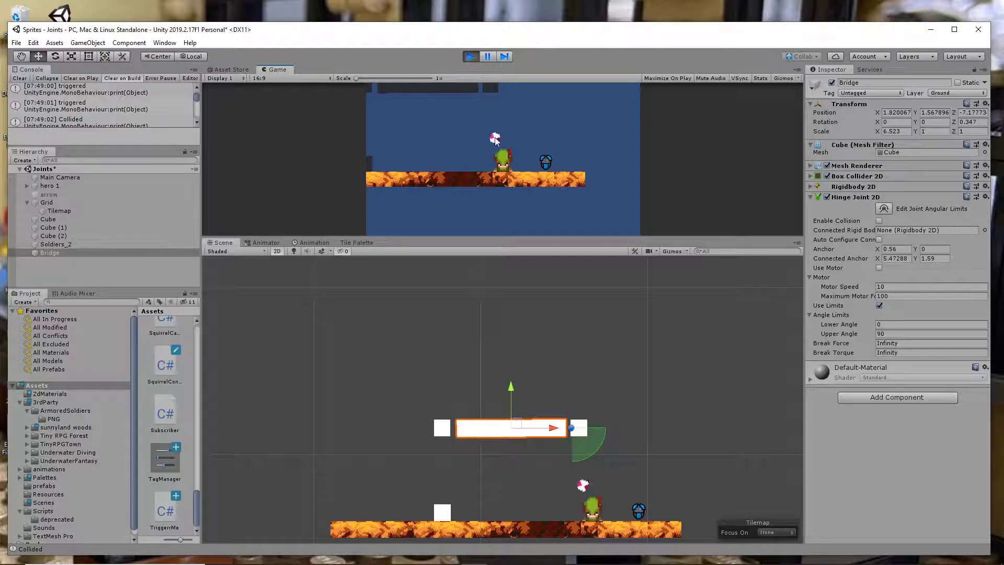
pyautogui.click(470, 57)
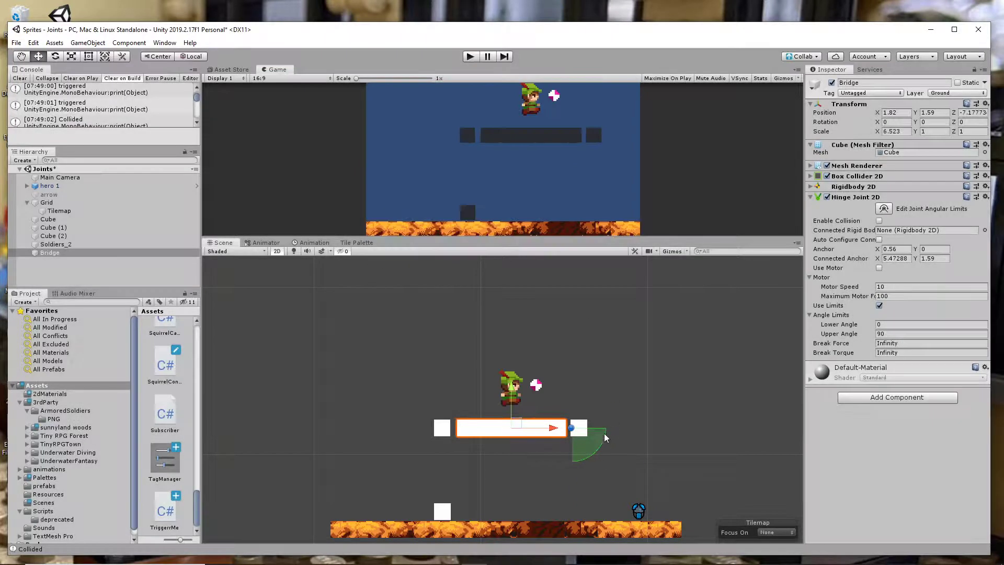
pyautogui.press('d')
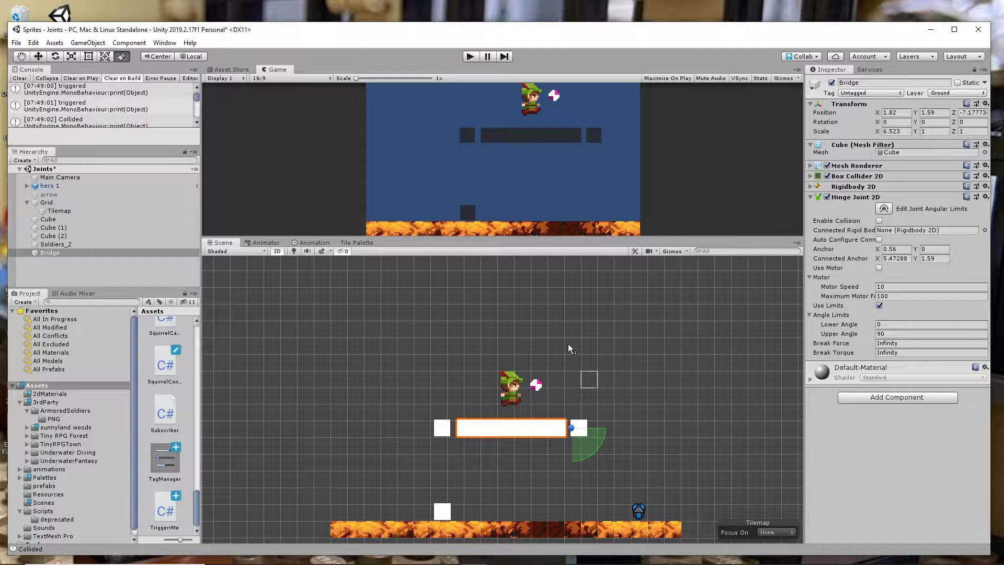
pyautogui.click(50, 252)
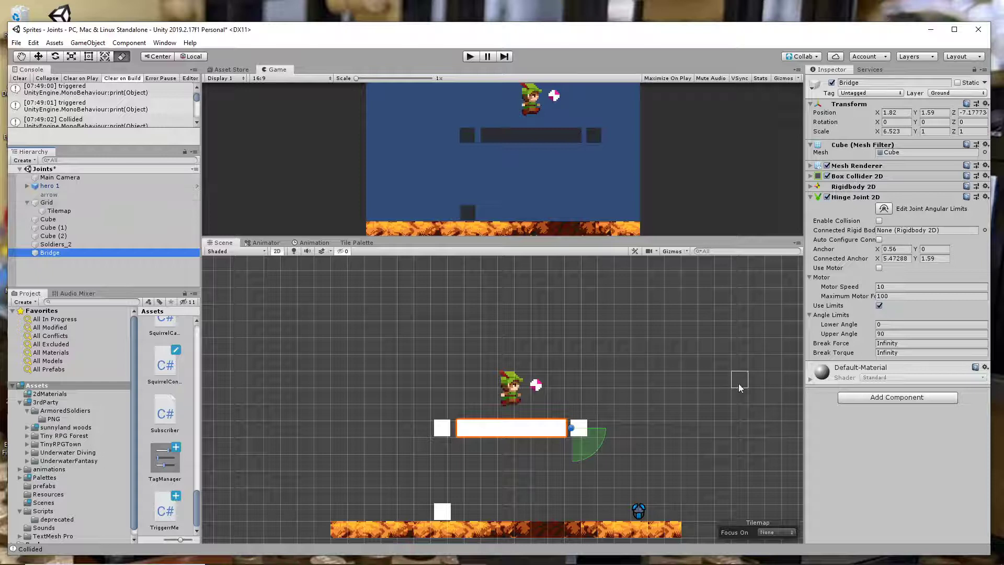
pyautogui.click(690, 196)
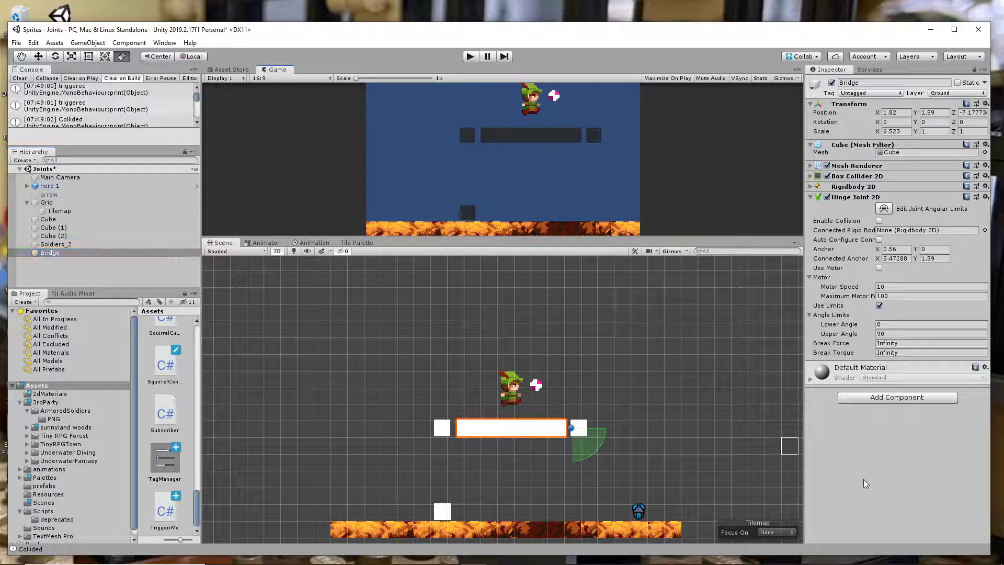
# Set the hinge's lower angle limit to 90 and upper angle limit to 0, and briefly play-test the scene.
pyautogui.click(886, 325)
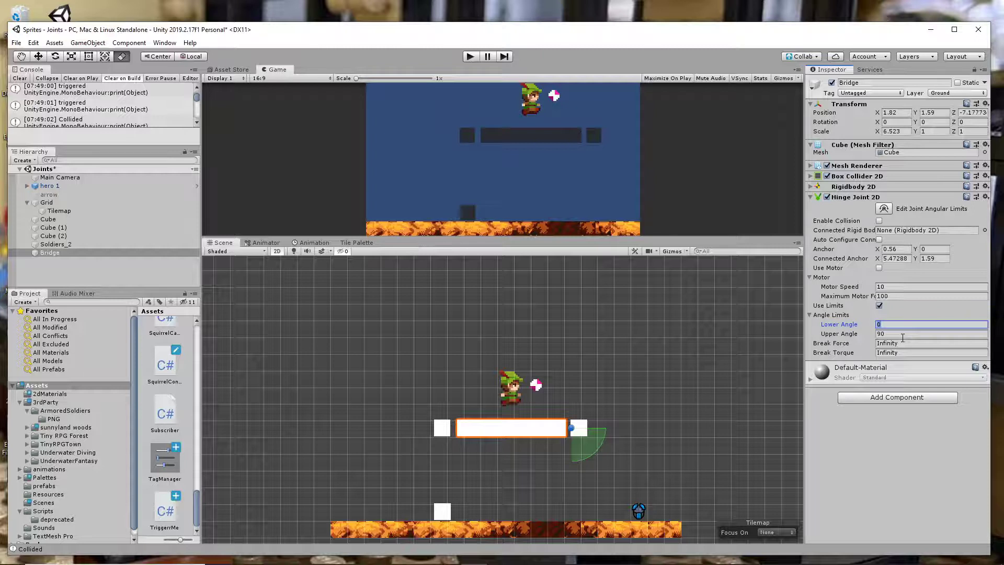
pyautogui.write('90')
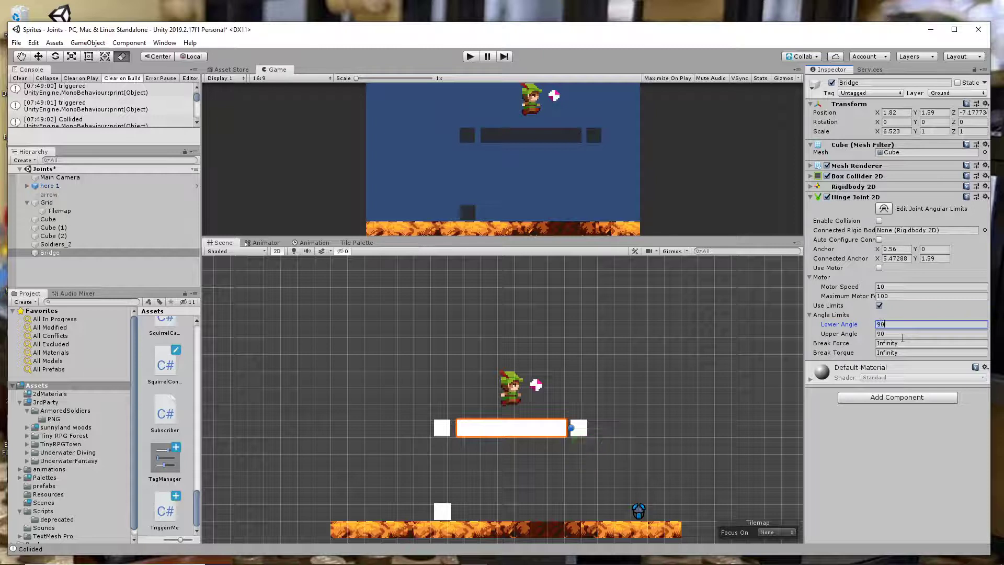
pyautogui.click(895, 334)
pyautogui.write('0')
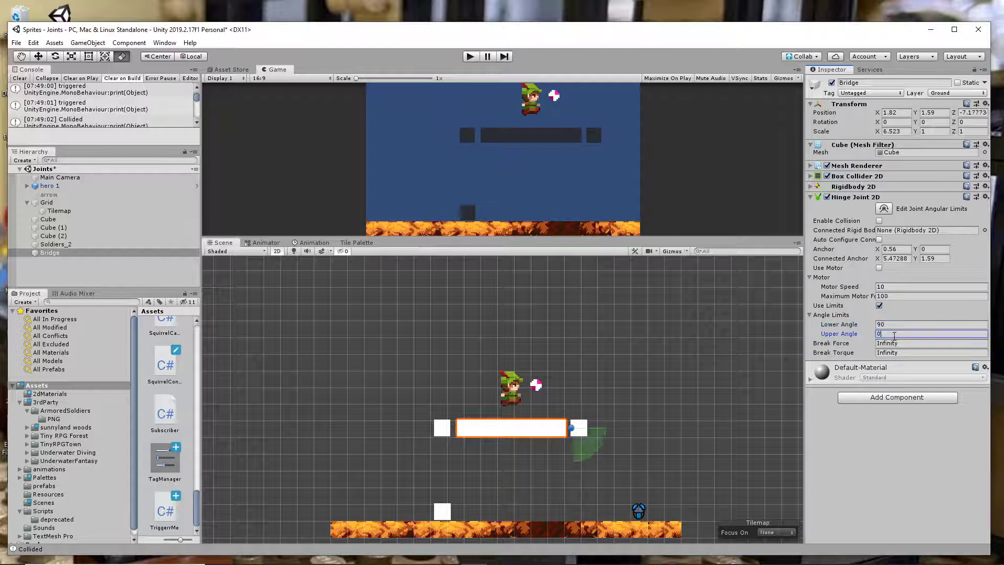
pyautogui.click(474, 58)
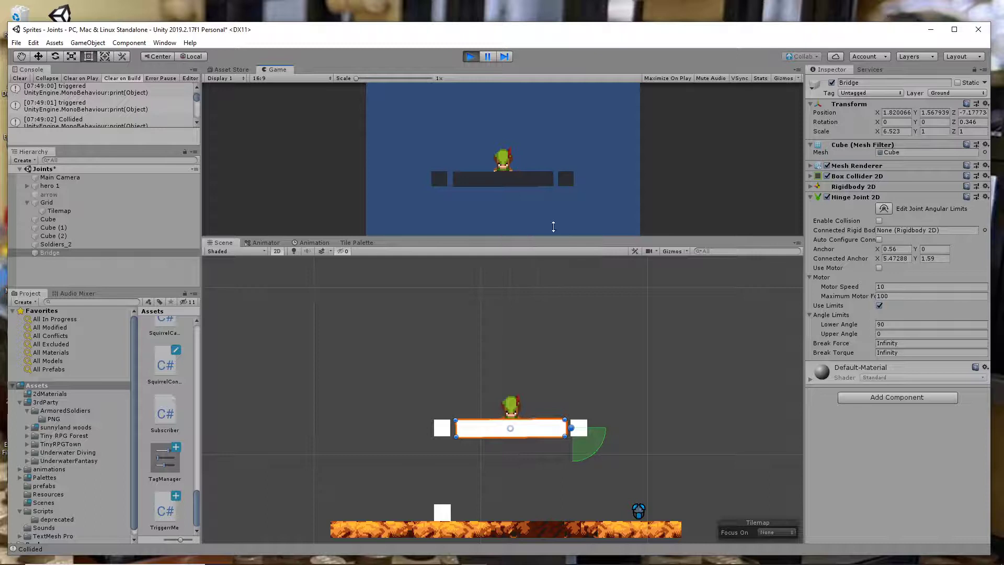
pyautogui.click(471, 58)
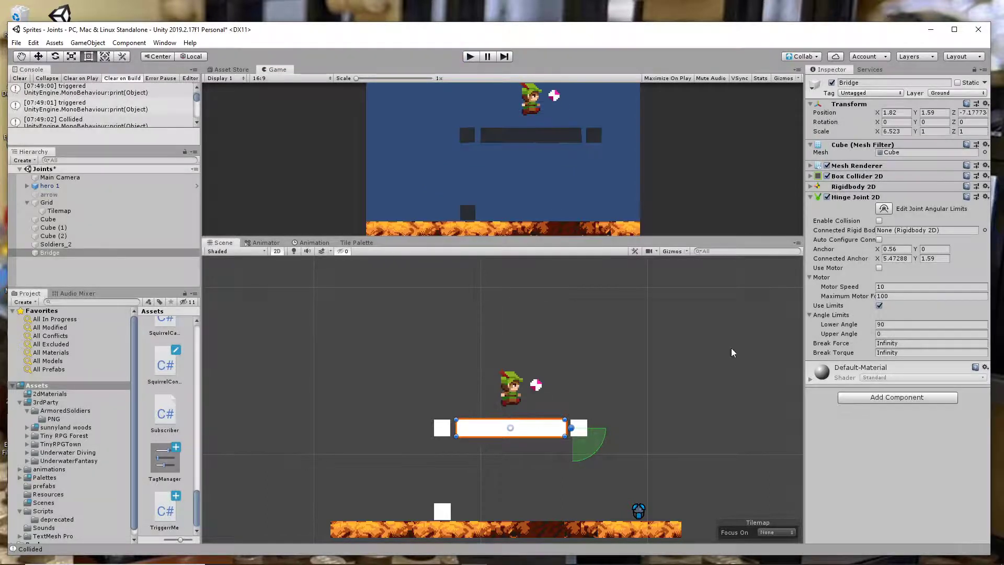
# Set the lower angle limit of the Bridge's hinge to -90.
pyautogui.click(898, 325)
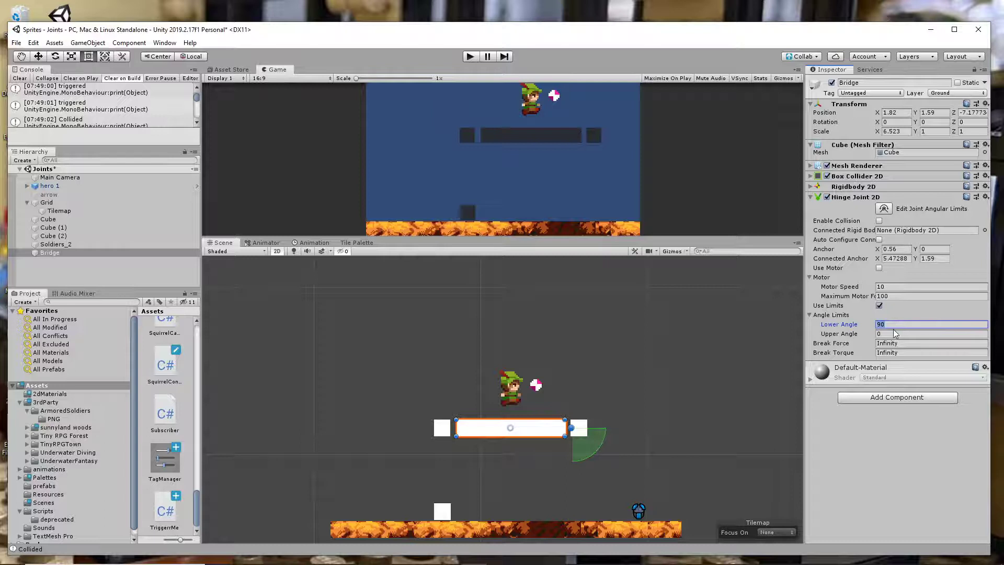
pyautogui.write('-90')
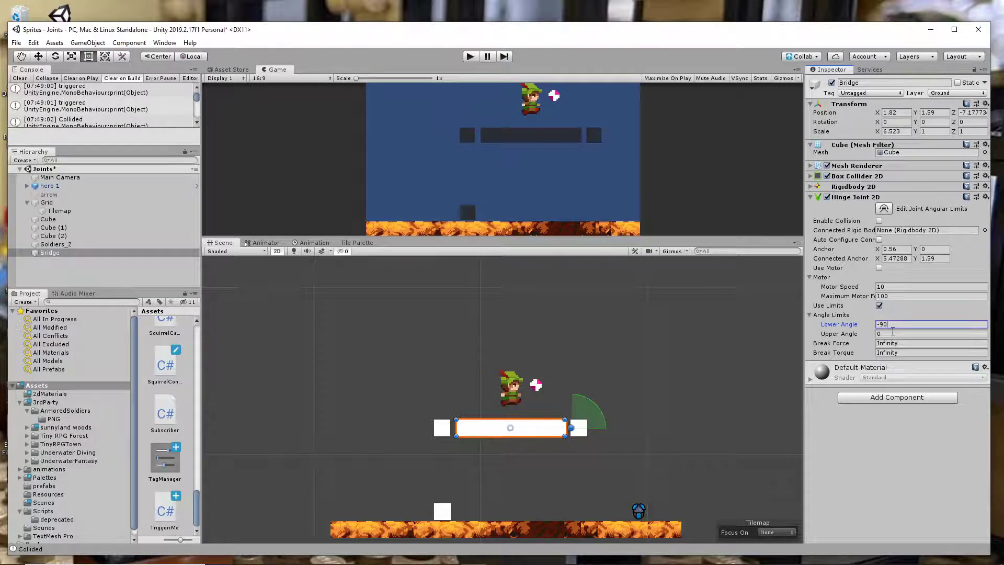
pyautogui.click(898, 334)
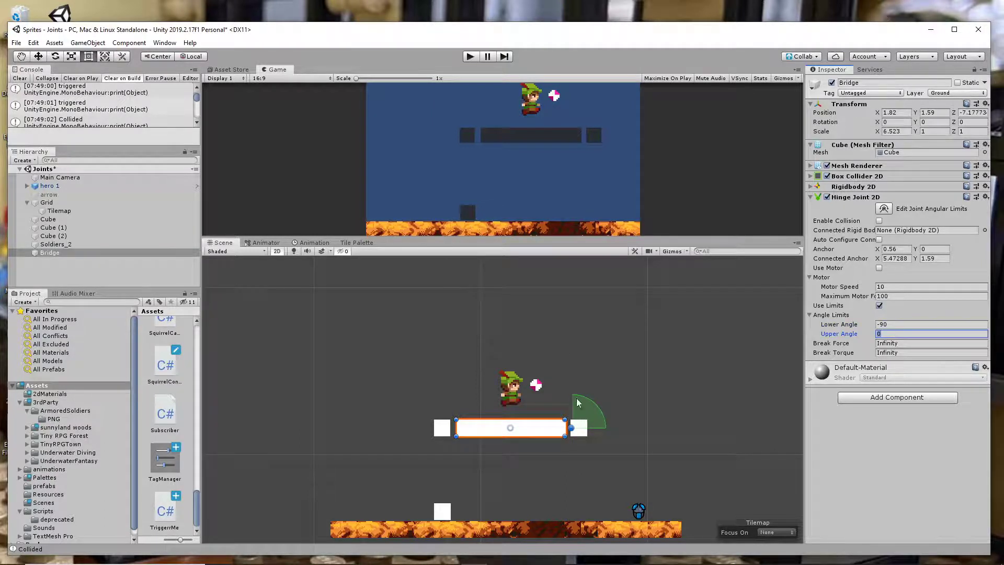
# Play-test the scene, vary the hinge's lower angle to about -34 while it runs, and stop the play-test.
pyautogui.click(469, 57)
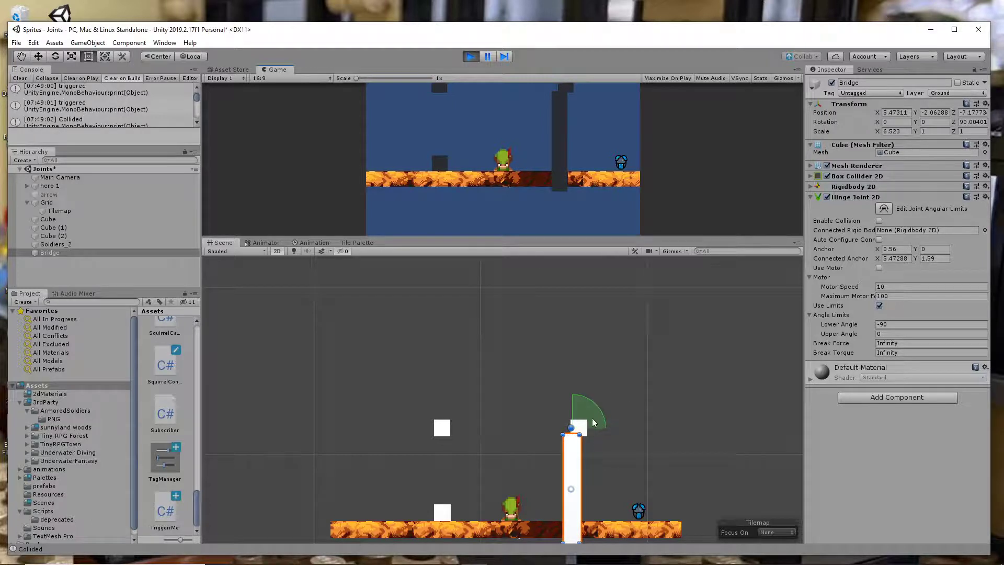
pyautogui.click(868, 324)
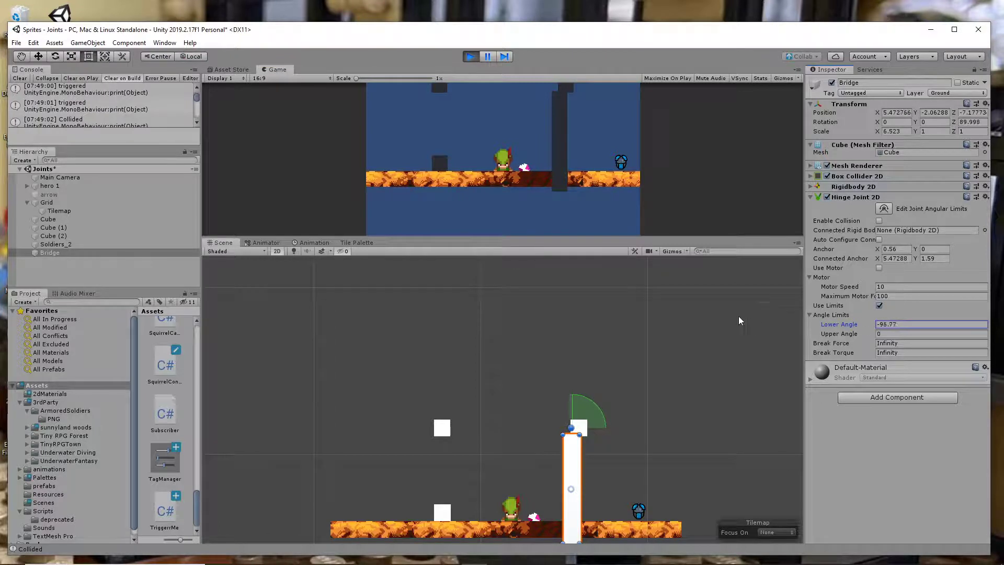
pyautogui.moveTo(876, 364); pyautogui.dragTo(814, 553)
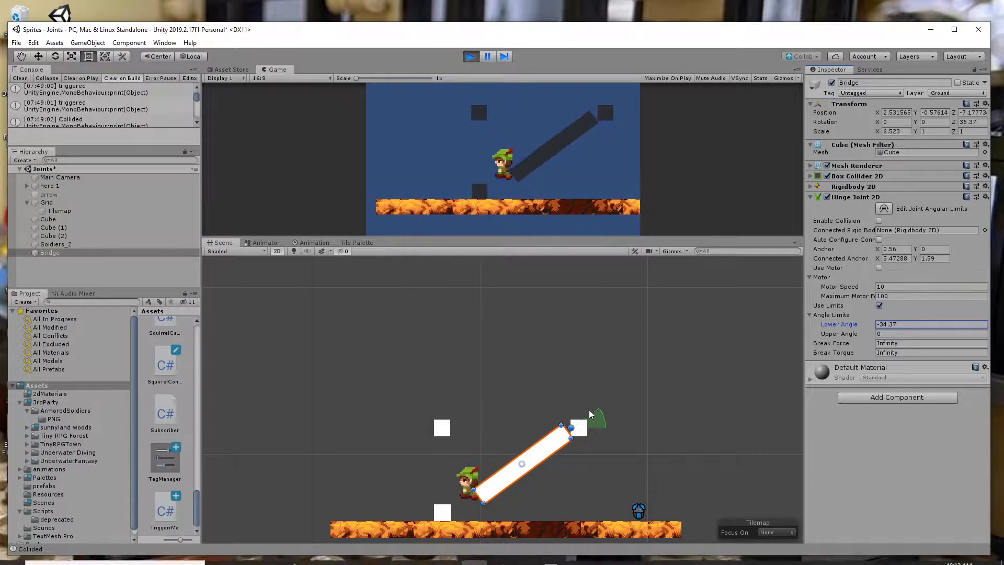
pyautogui.press('b')
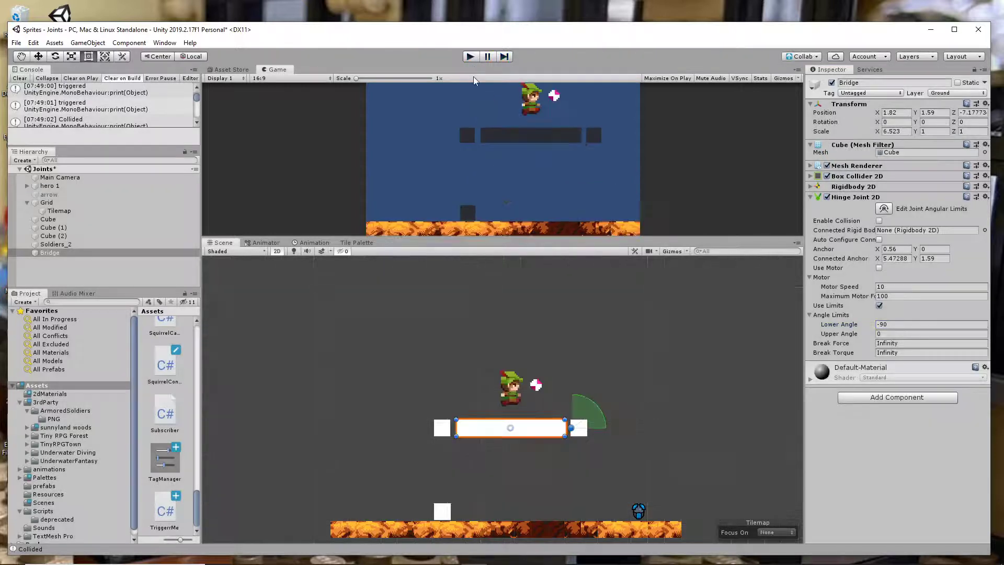
pyautogui.click(472, 57)
# Set the lower angle limit of the Bridge's hinge to -45, play-test the scene, and stop the play-test.
pyautogui.click(890, 325)
pyautogui.write('-45')
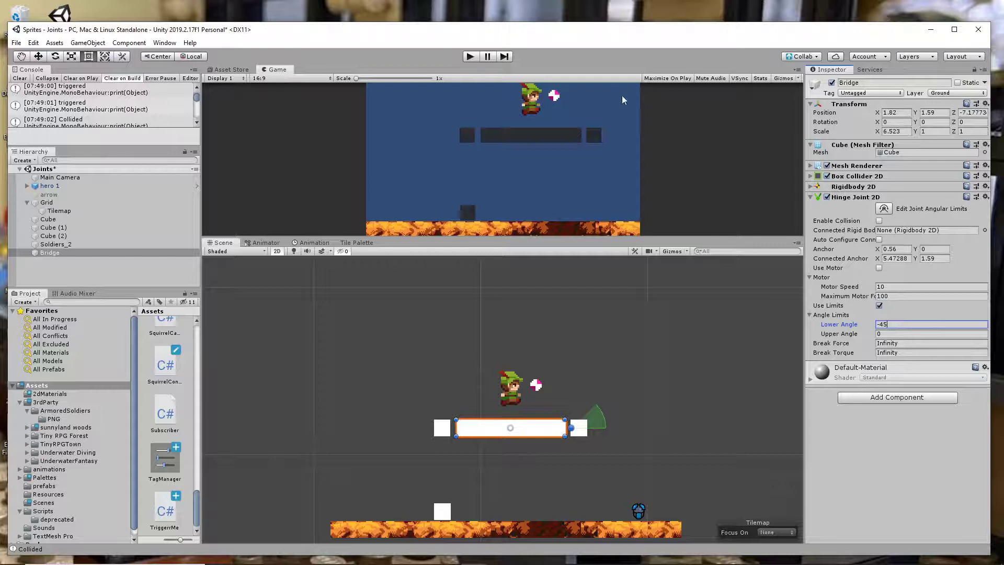
pyautogui.click(473, 56)
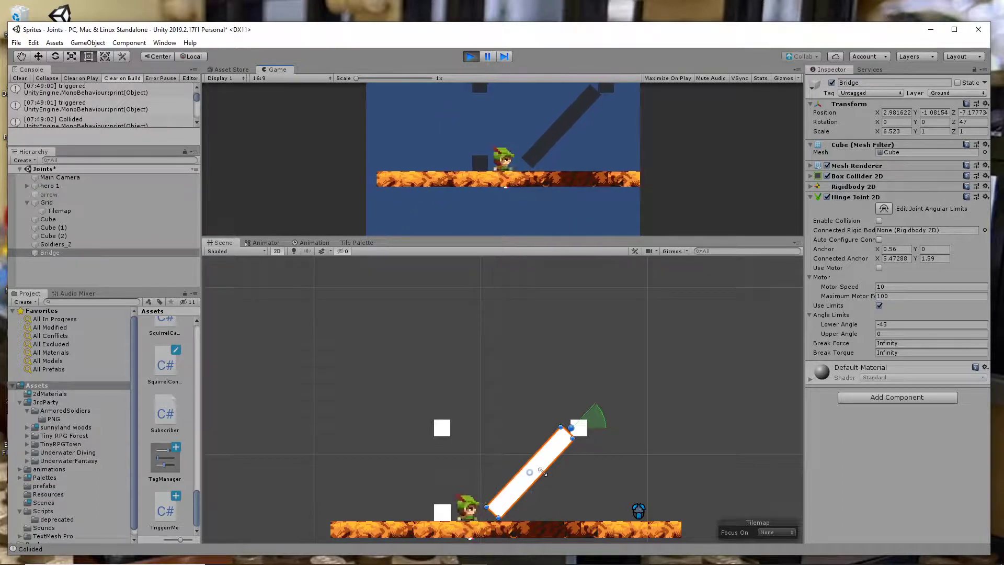
pyautogui.click(471, 56)
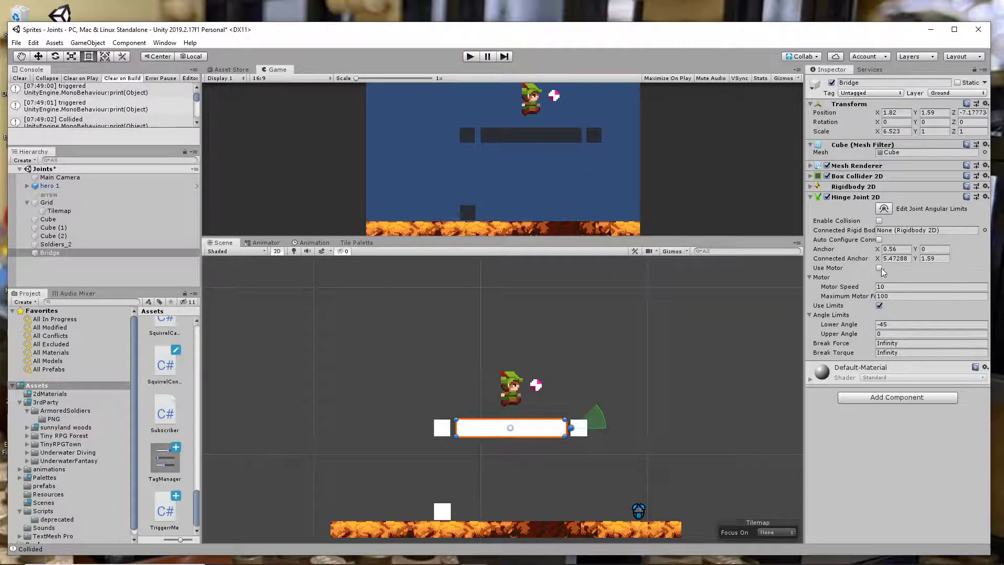
# Turn on Use Motor for the Bridge's hinge, start a play-test, and walk the hero back and forth on the Bridge.
pyautogui.click(470, 56)
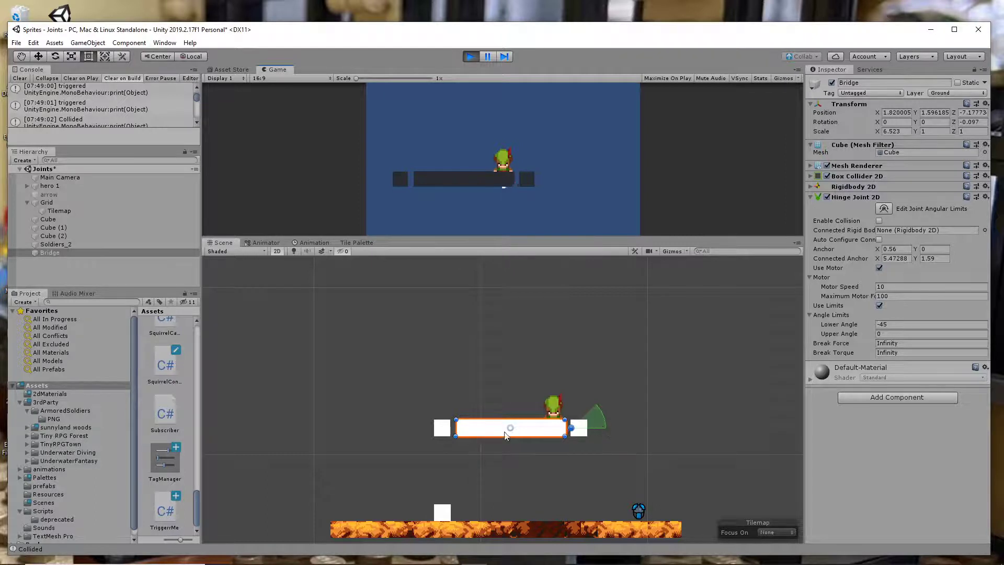
pyautogui.press('Left')
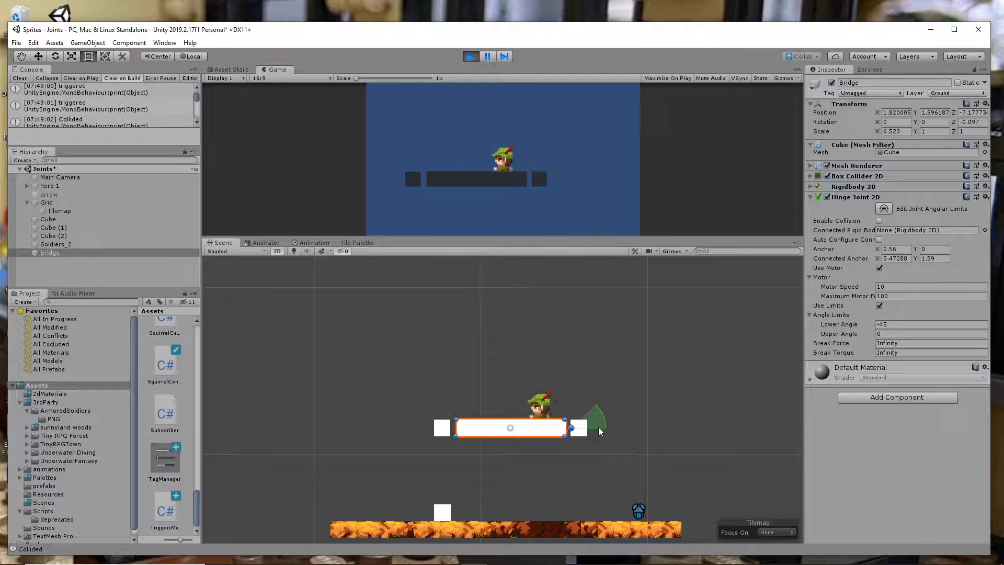
pyautogui.press('Up')
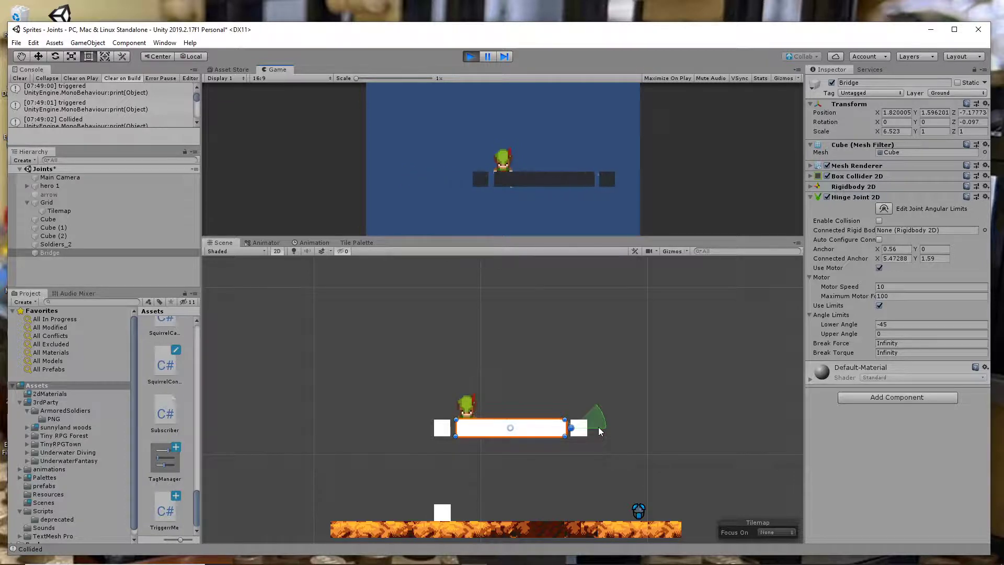
pyautogui.press('Right')
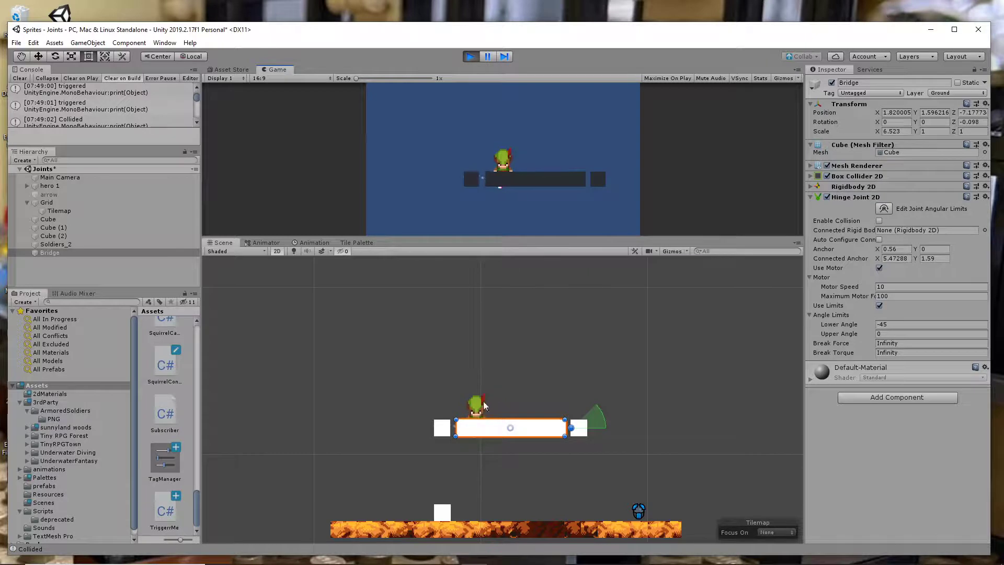
# Try a maximum motor force of 10 on the running hinge, and stop the play-test.
pyautogui.click(909, 296)
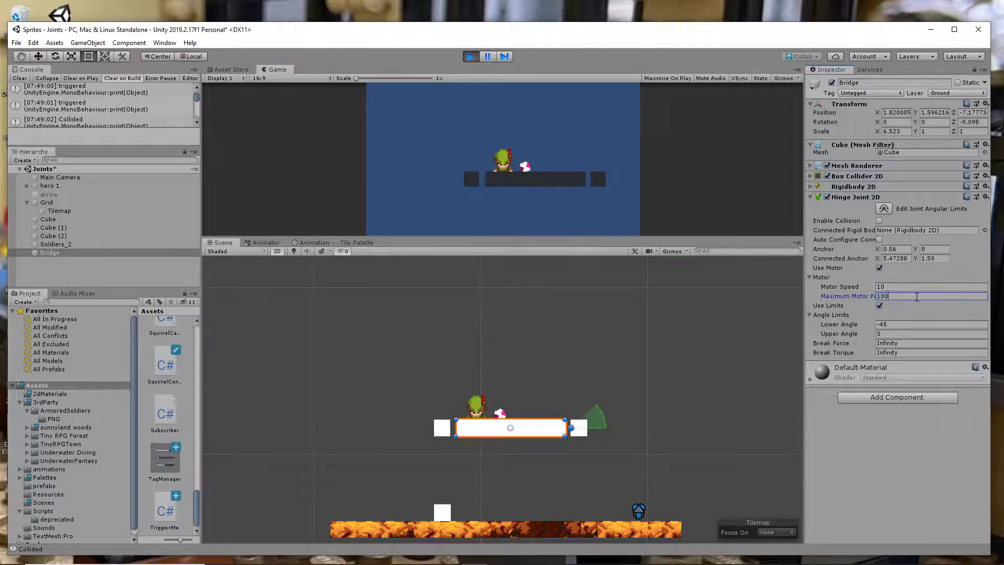
pyautogui.write('10')
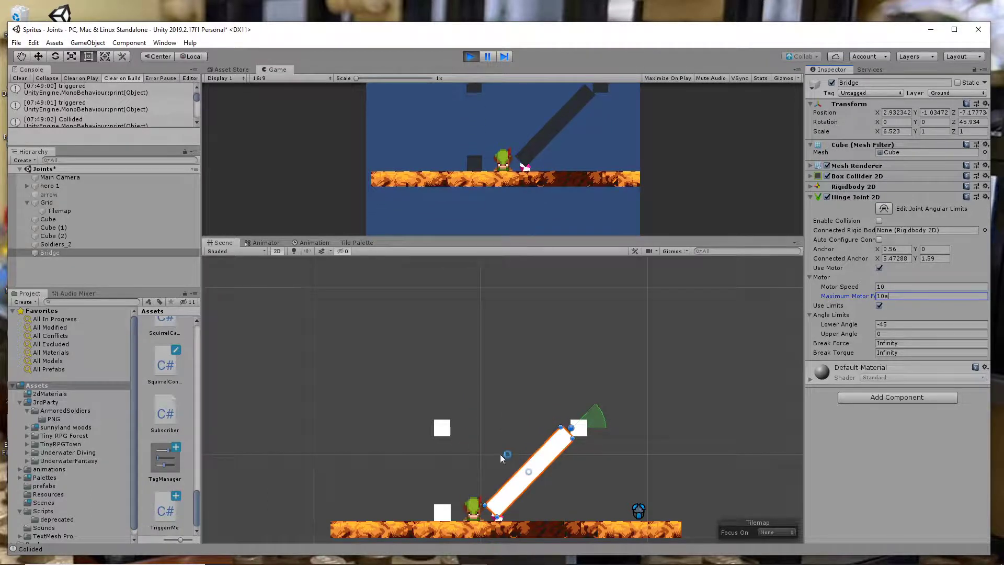
pyautogui.click(479, 493)
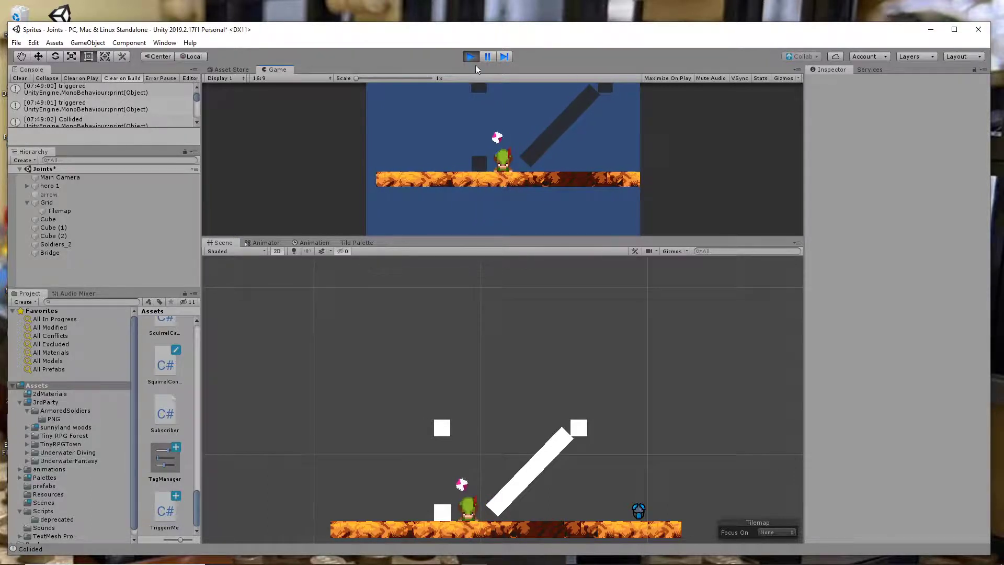
pyautogui.hotkey('ctrl', 'p')
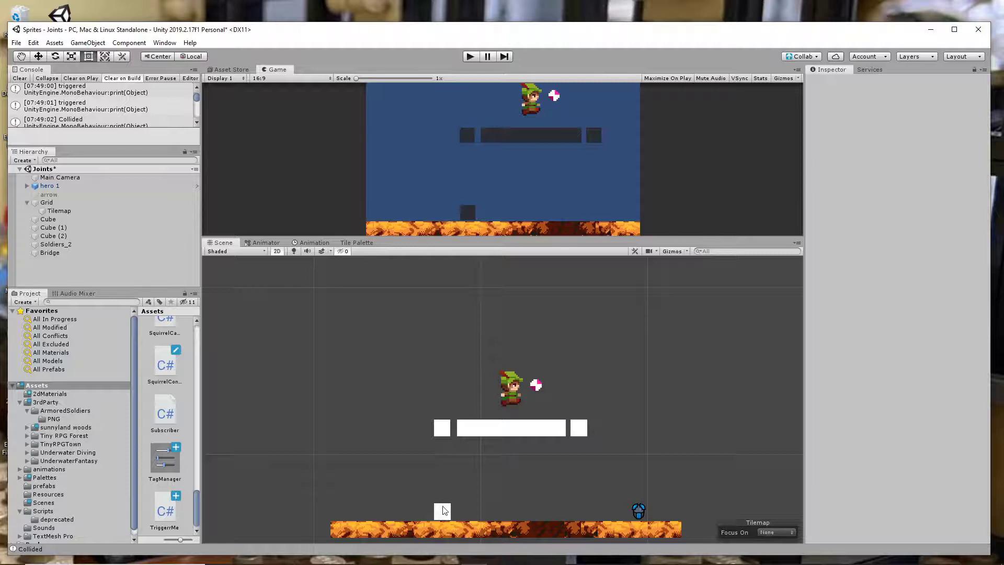
# Move Cube (2) left along the ground to about X -4.92.
pyautogui.click(442, 510)
pyautogui.click(56, 237)
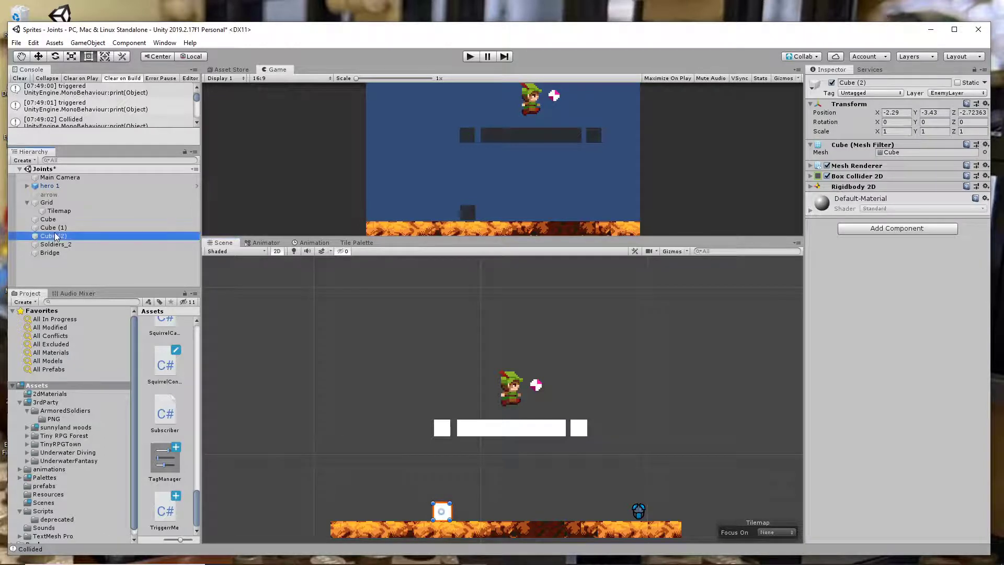
pyautogui.click(38, 56)
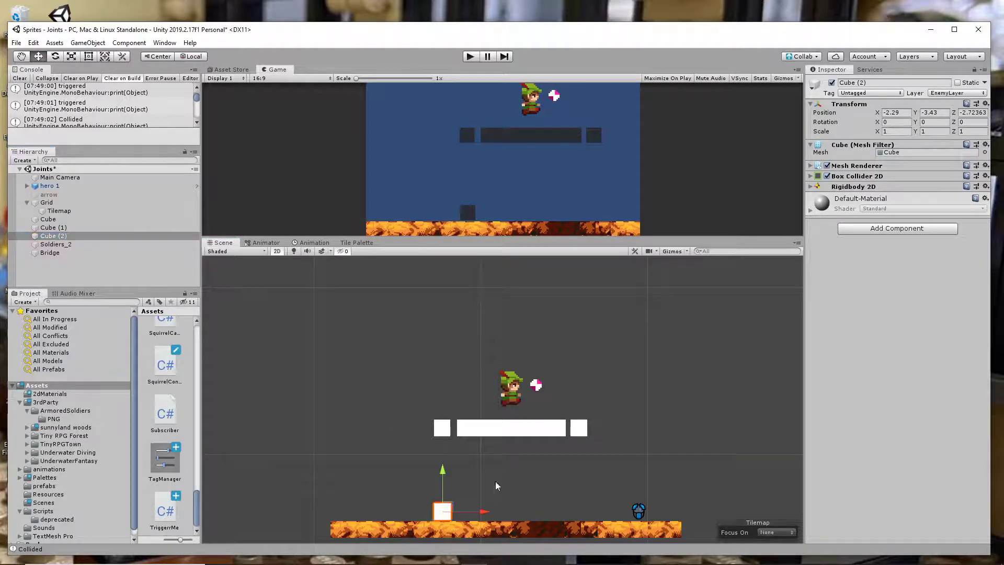
pyautogui.moveTo(482, 507); pyautogui.dragTo(439, 507)
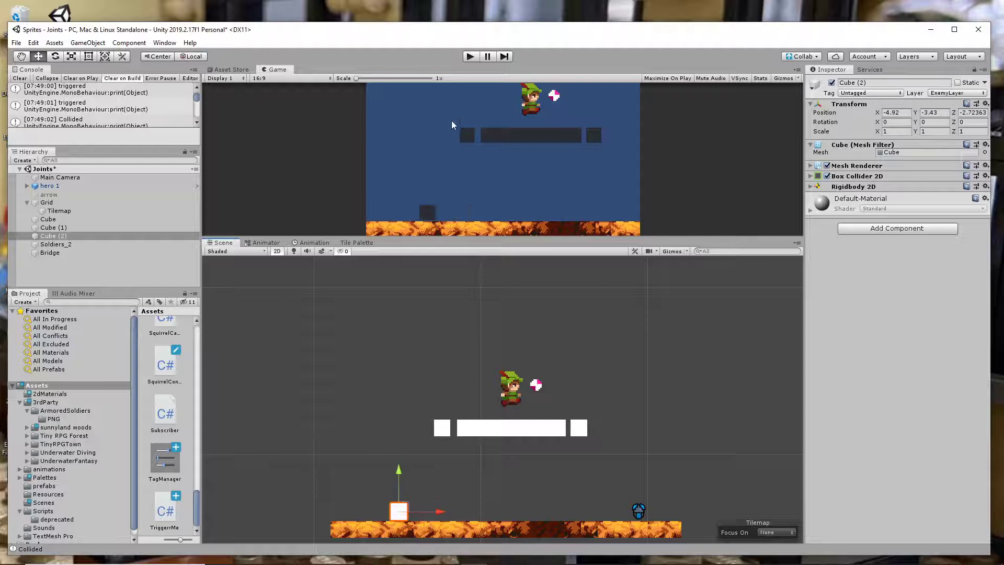
# Play-test the motorized Bridge, walk the hero across it in both directions, and stop the play-test.
pyautogui.click(470, 56)
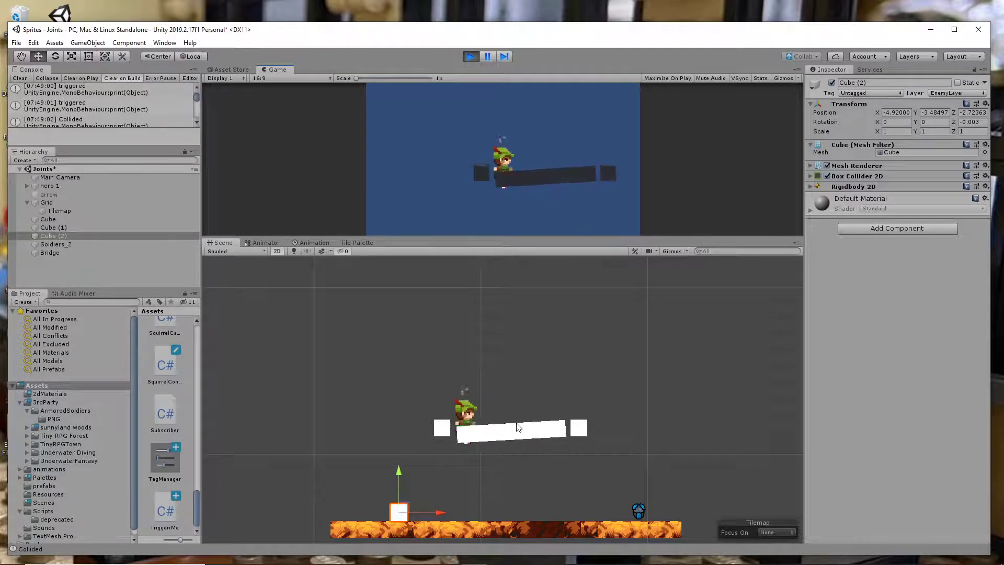
pyautogui.press('Right')
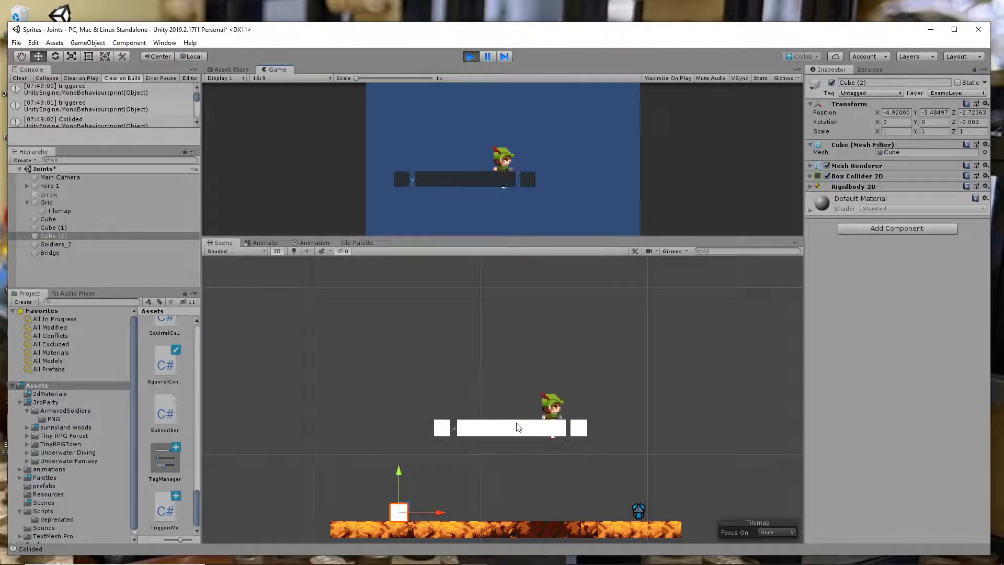
pyautogui.press('Left')
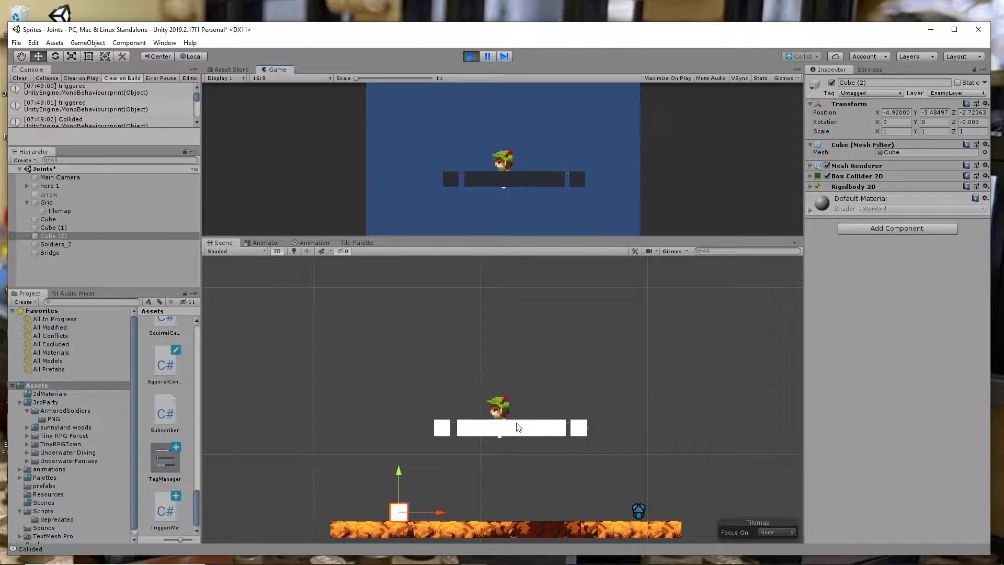
pyautogui.click(472, 56)
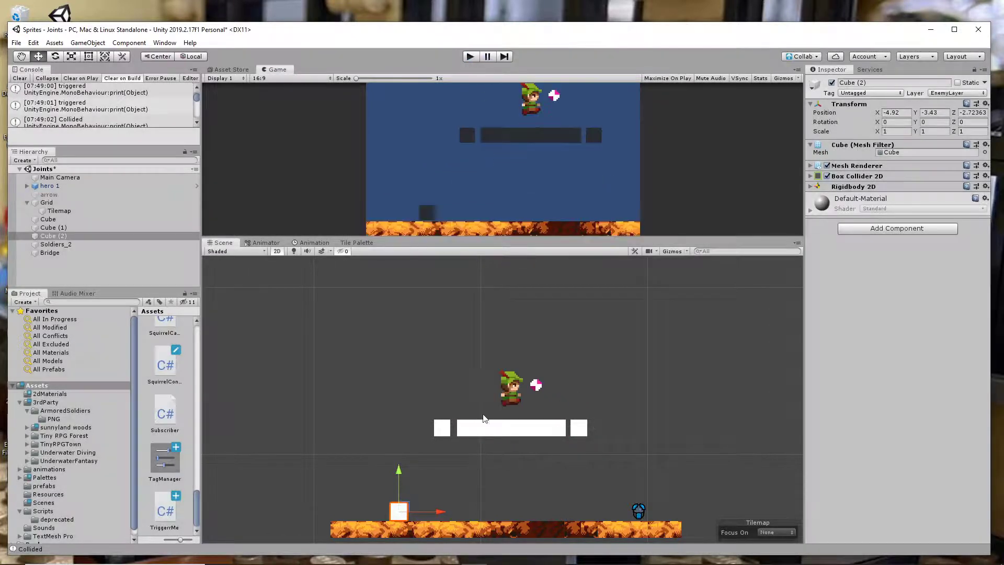
# Set the Bridge hinge's maximum motor force to 25, start a play-test, and walk the hero left off the Bridge.
pyautogui.click(50, 254)
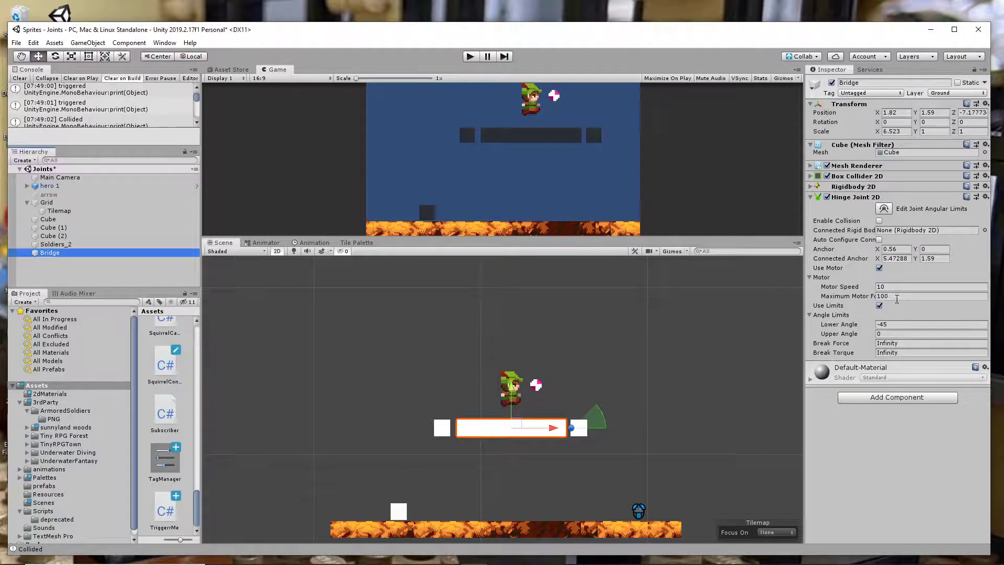
pyautogui.click(898, 297)
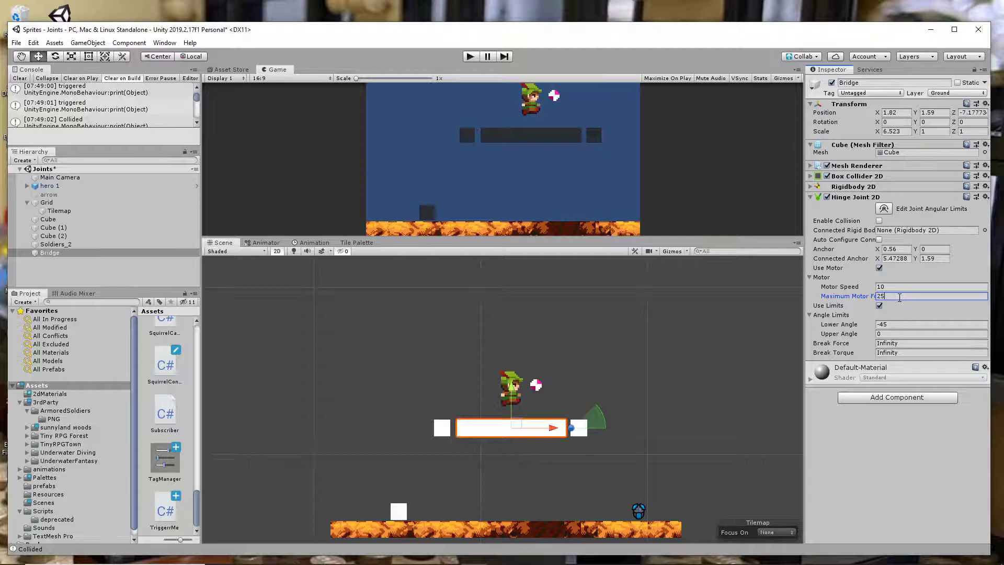
pyautogui.click(472, 57)
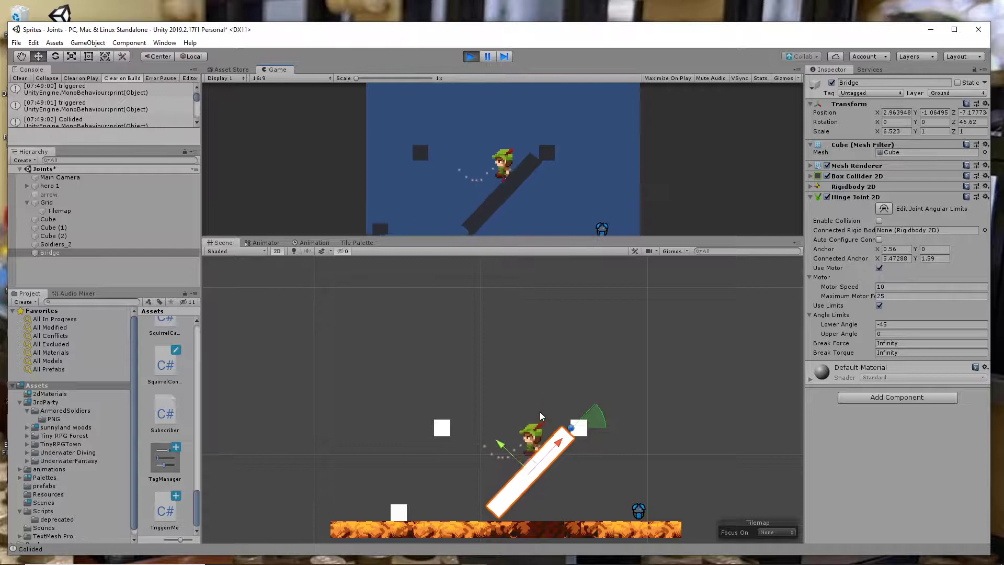
pyautogui.press('Left')
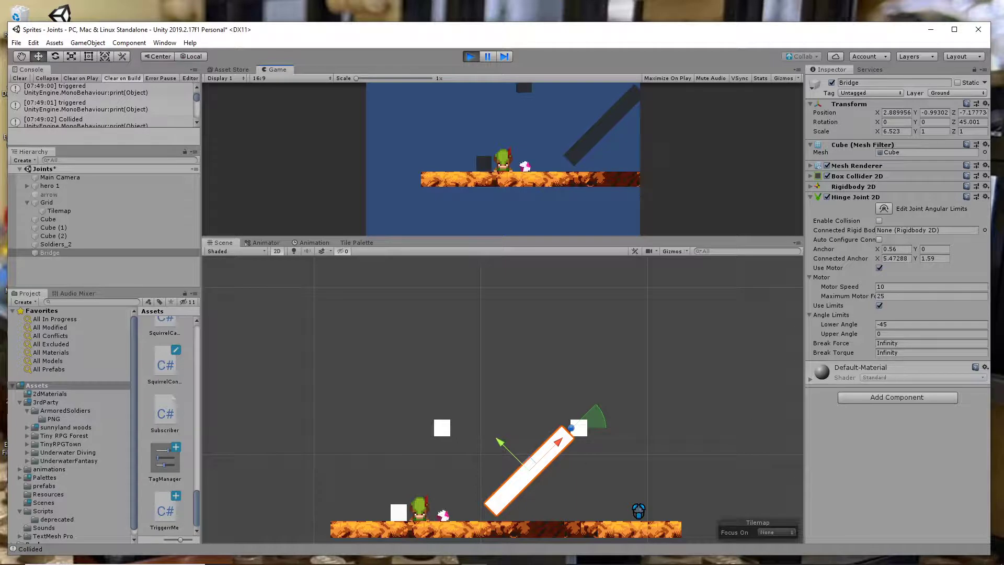
# Try maximum motor forces of 45 and 50 on the Bridge's hinge during the play-test, and stop it.
pyautogui.click(897, 295)
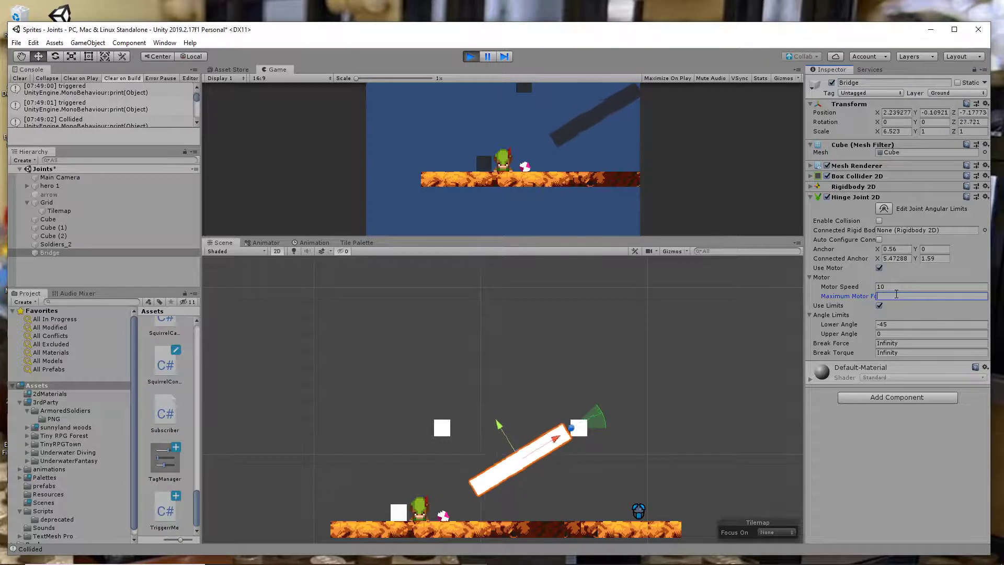
pyautogui.press('BackSpace')
pyautogui.press('BackSpace')
pyautogui.write('45')
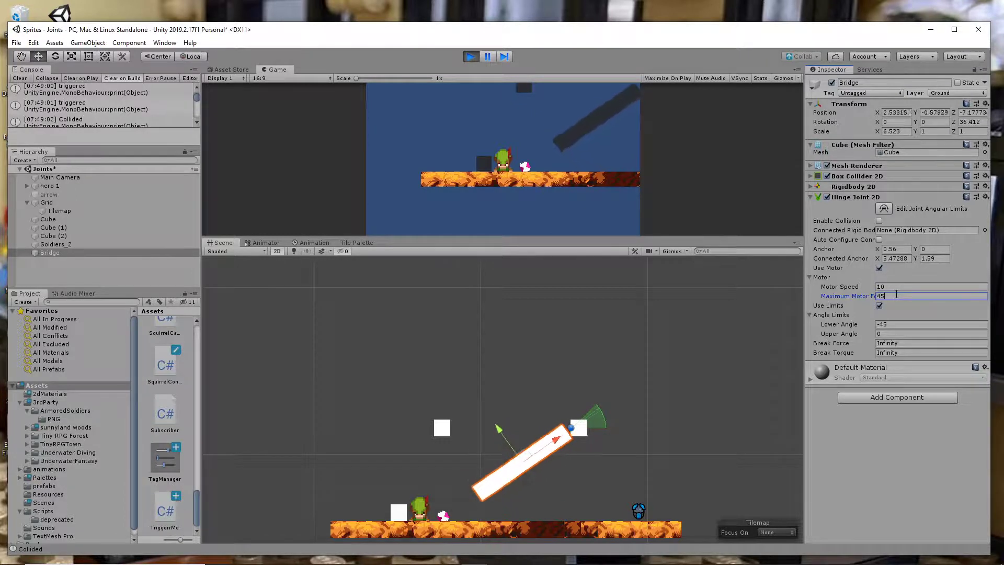
pyautogui.press('BackSpace')
pyautogui.press('BackSpace')
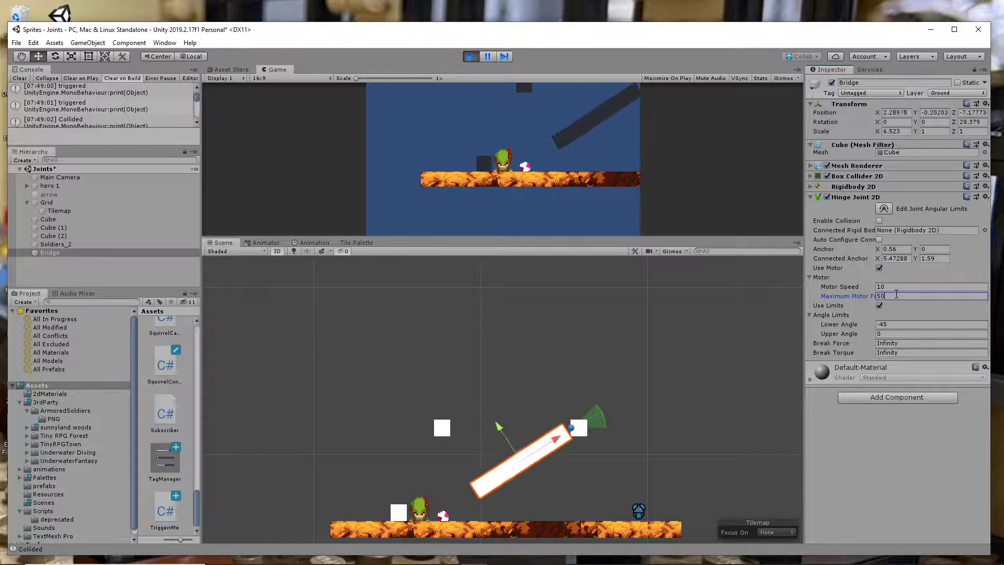
pyautogui.write('50')
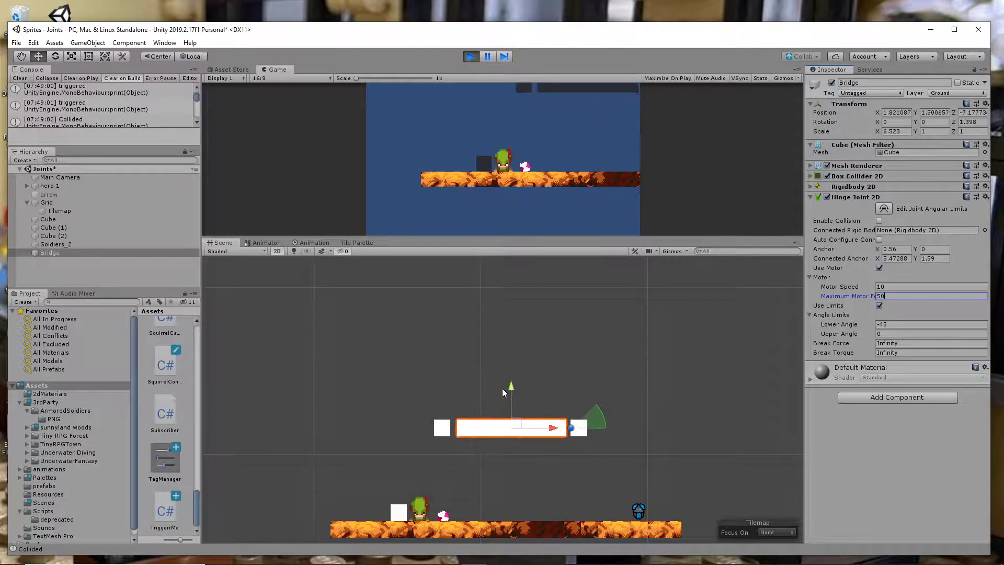
pyautogui.click(472, 55)
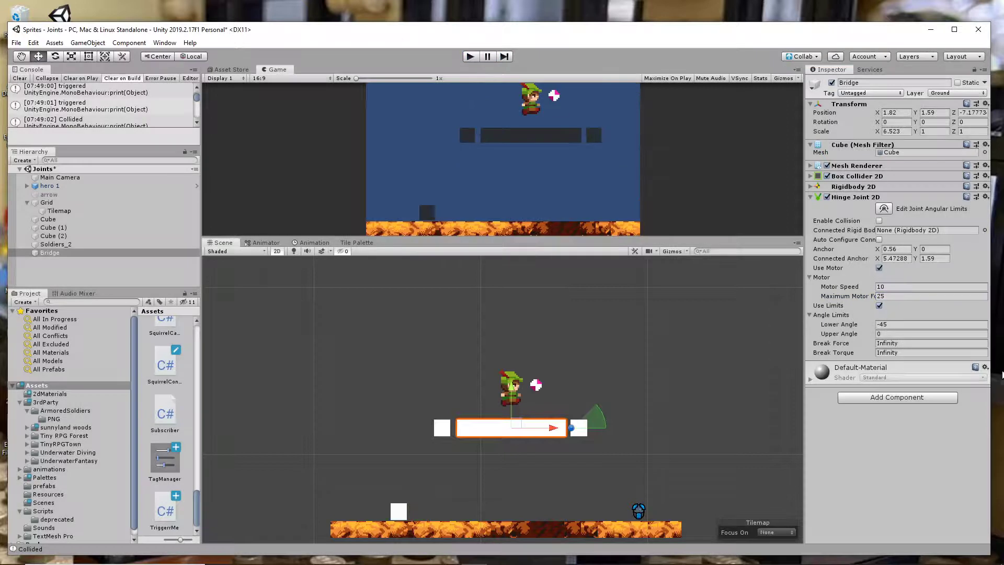
# Set the Bridge hinge's maximum motor force to 50 and play-test it, walking the hero along the ground beneath the Bridge.
pyautogui.click(919, 301)
pyautogui.write('50')
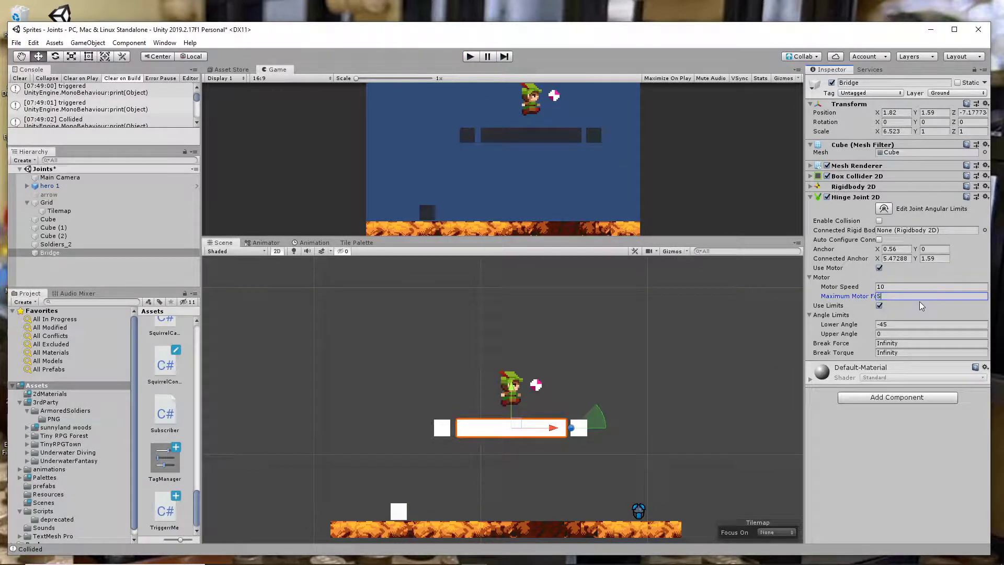
pyautogui.click(474, 57)
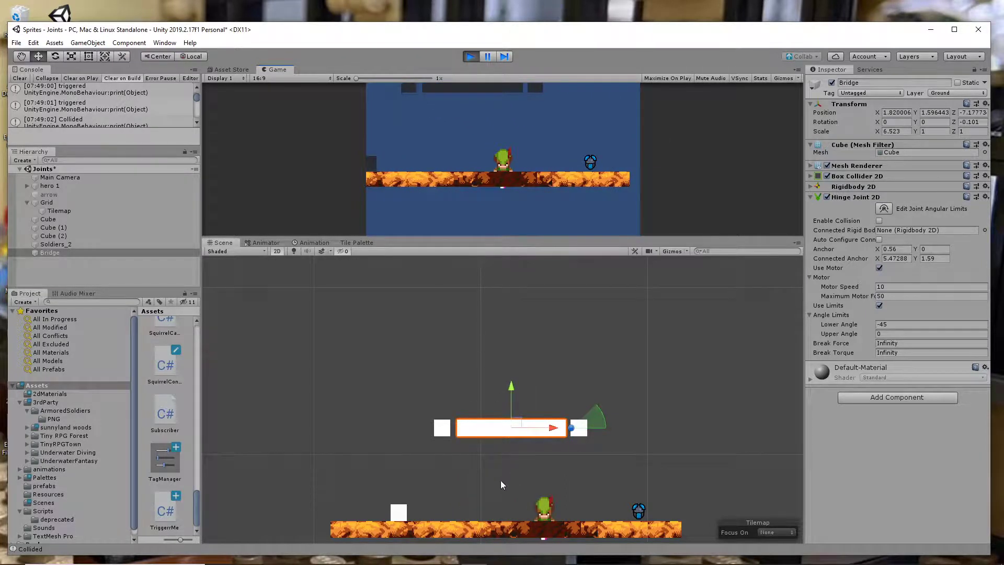
pyautogui.press('Left')
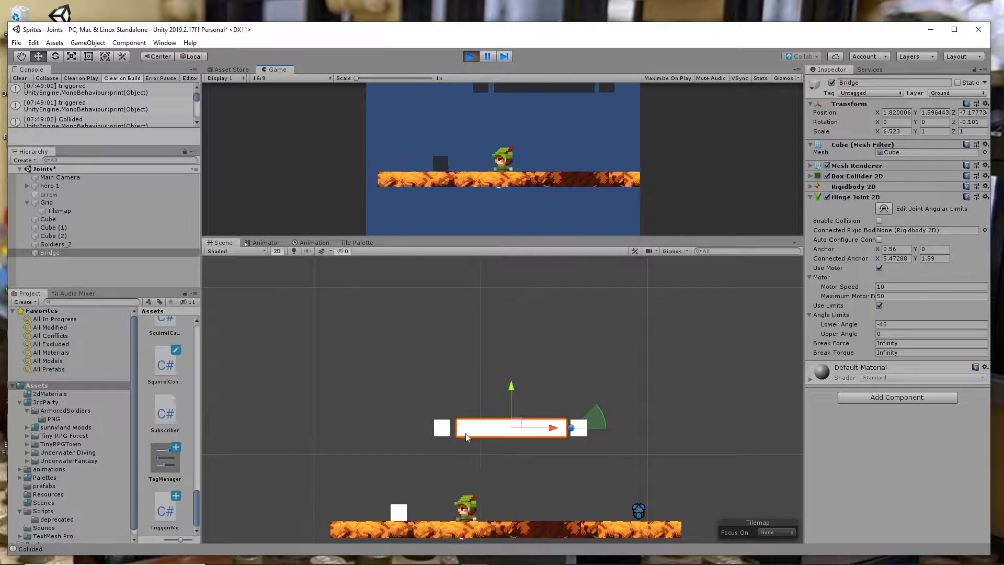
pyautogui.press('Right')
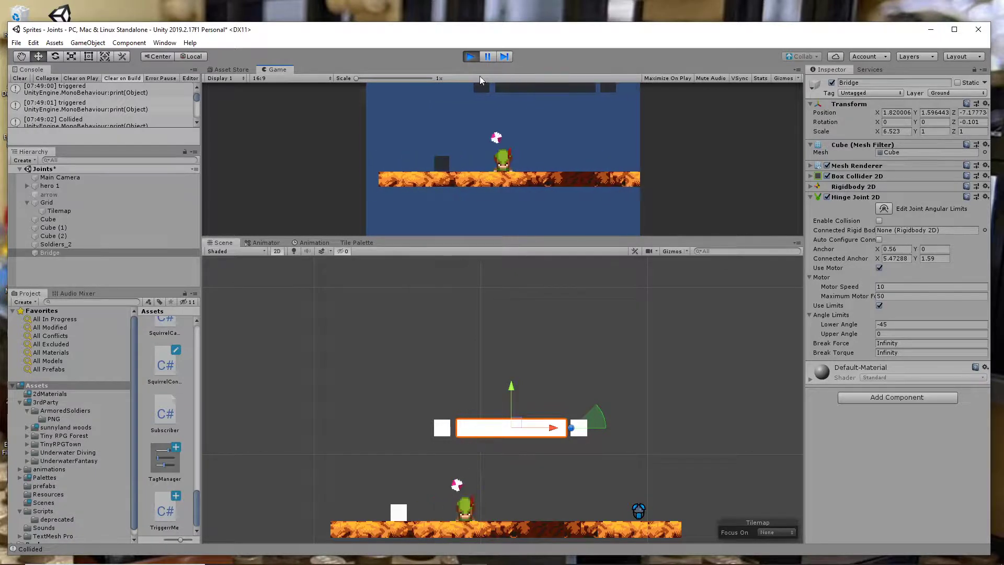
# Restart the play-test, walk the hero back and forth on the Bridge, and lead him down onto the ground beneath it.
pyautogui.click(476, 57)
pyautogui.click(471, 56)
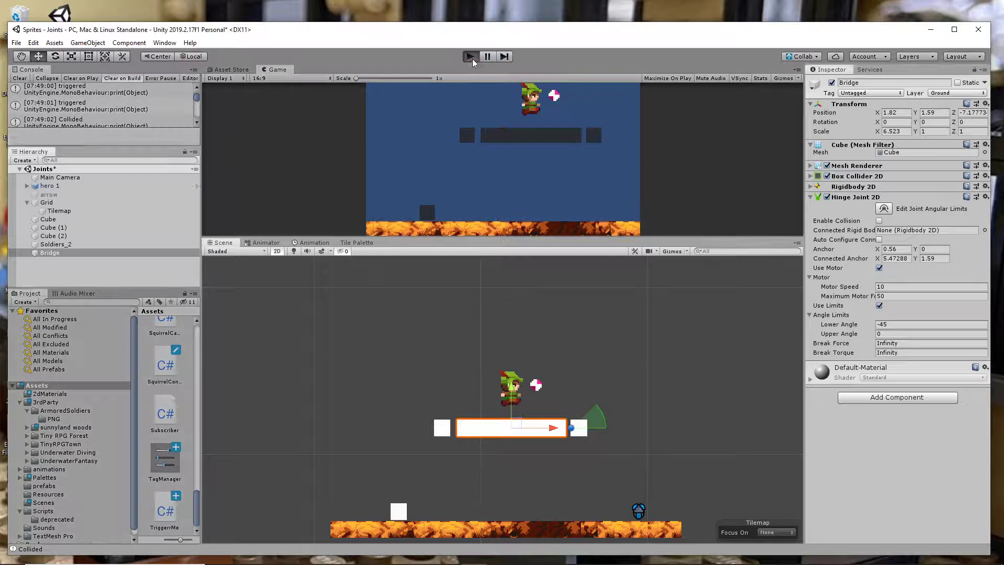
pyautogui.press('Right')
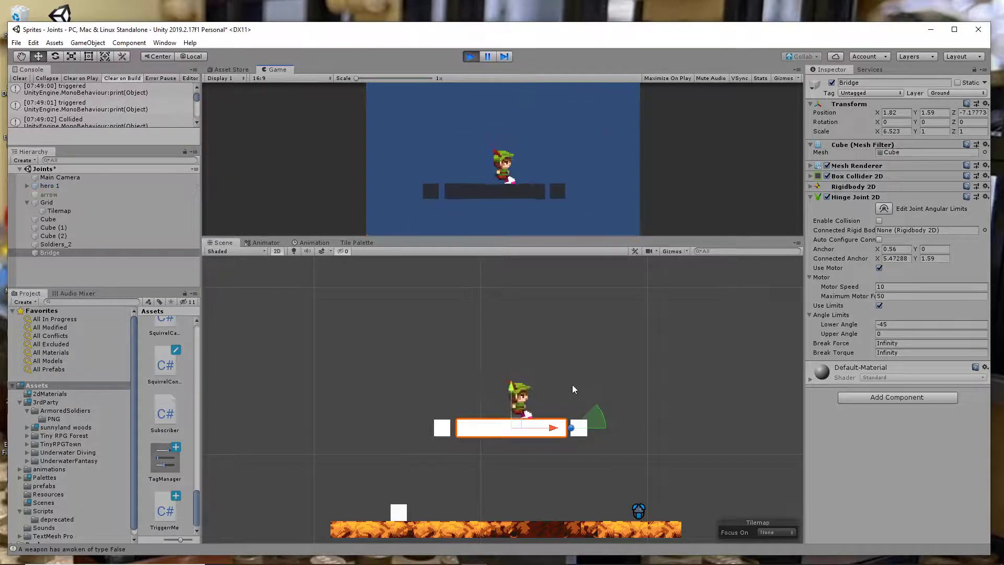
pyautogui.press('Left')
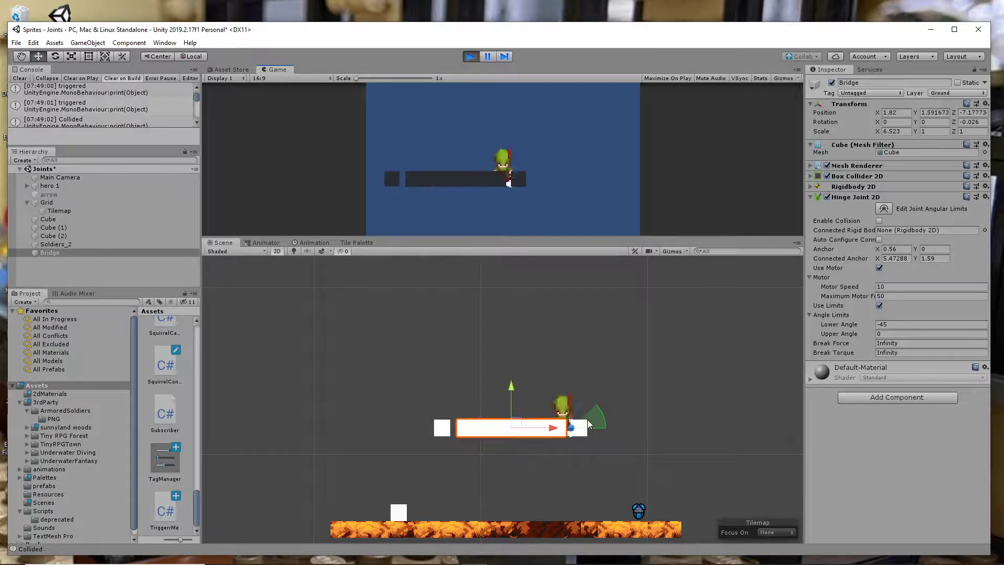
pyautogui.press('Left')
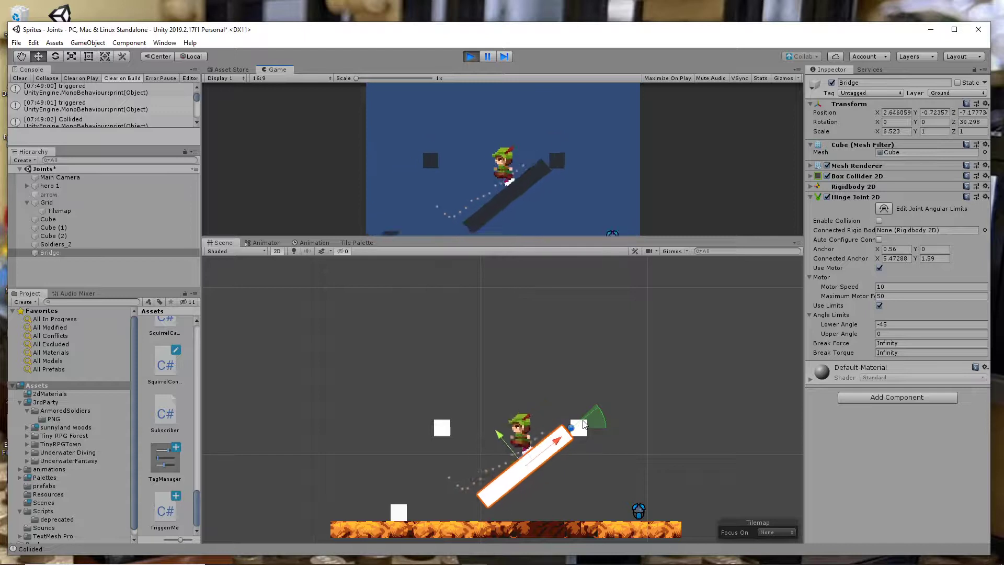
pyautogui.press('Right')
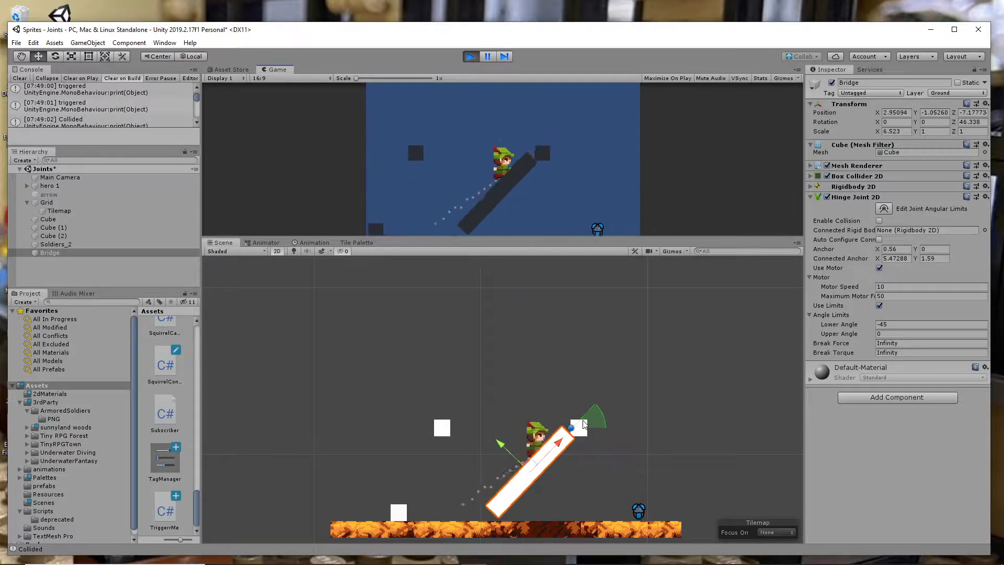
pyautogui.press('Left')
pyautogui.press('Left')
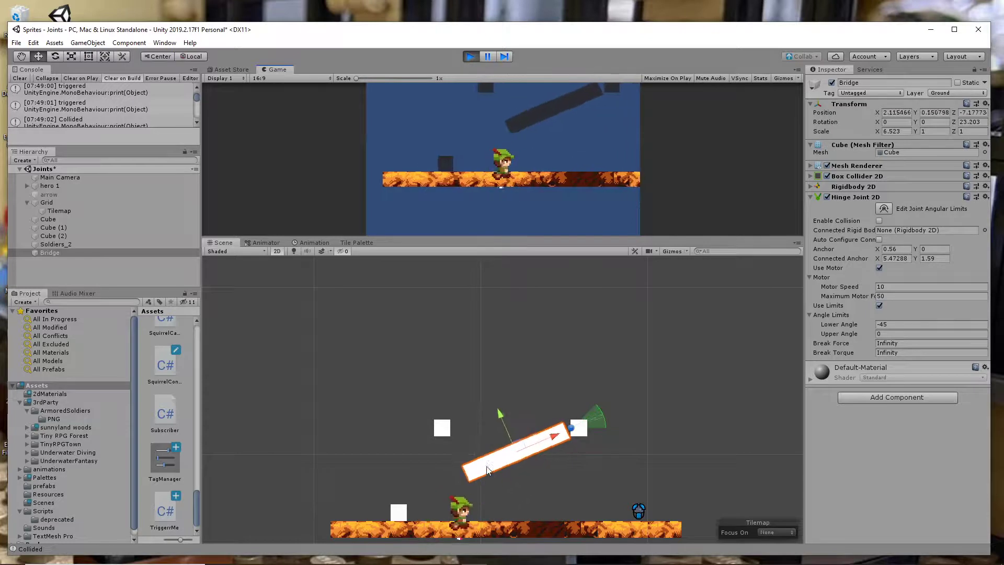
pyautogui.press('Right')
pyautogui.press('Right')
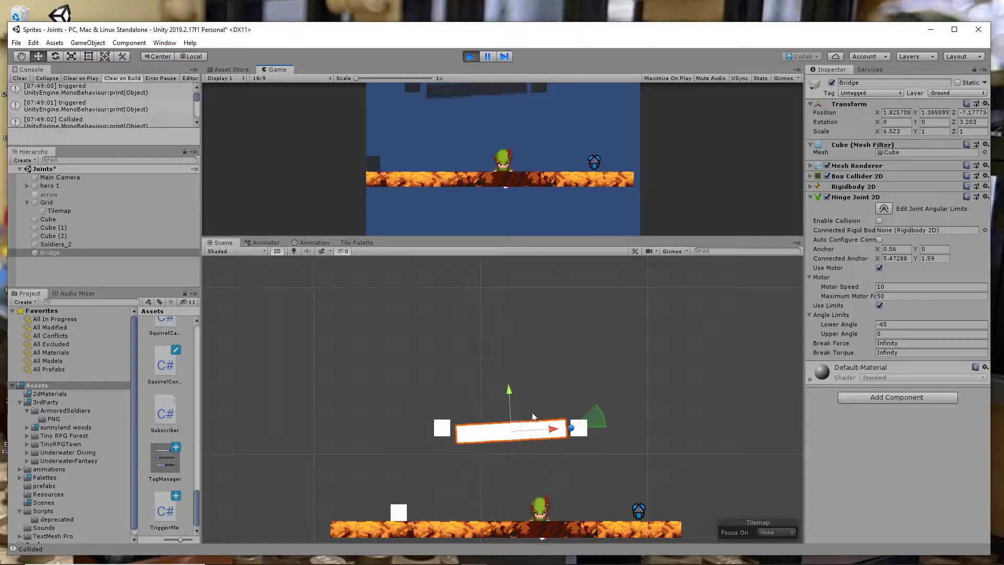
# Toggle the Bridge's Hinge Joint 2D off and back on during the play-test, and stop the play-test.
pyautogui.click(827, 197)
pyautogui.click(827, 197)
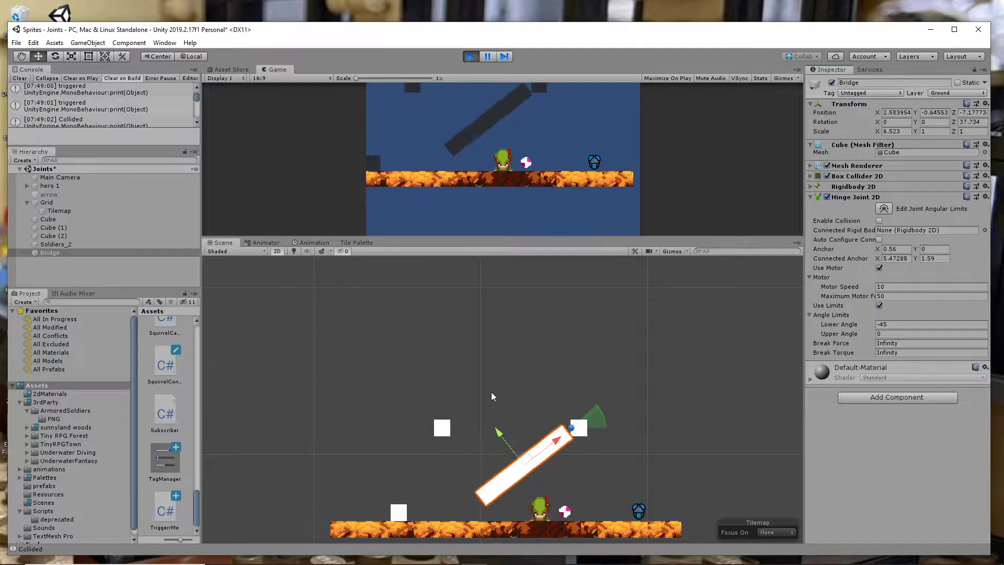
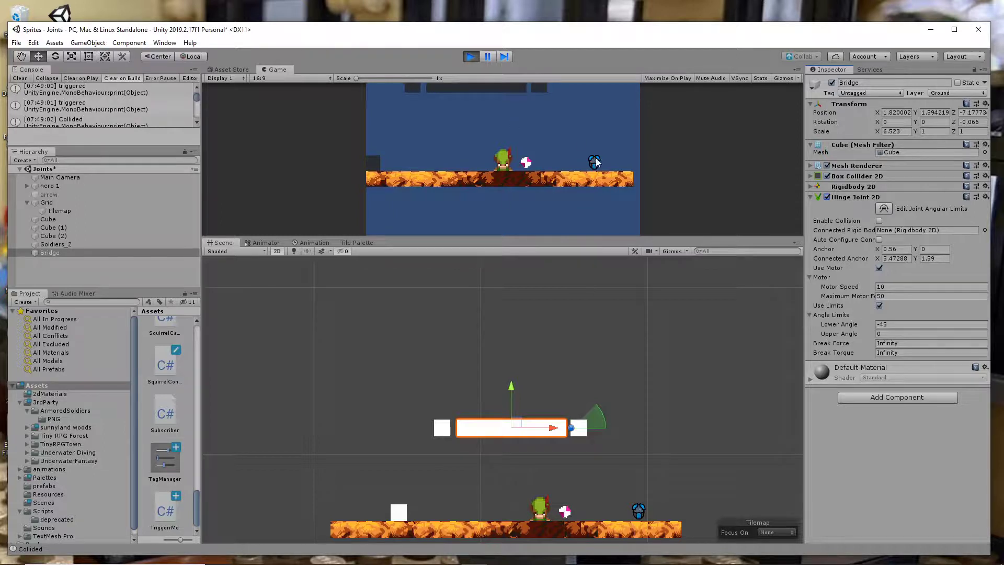
pyautogui.click(470, 56)
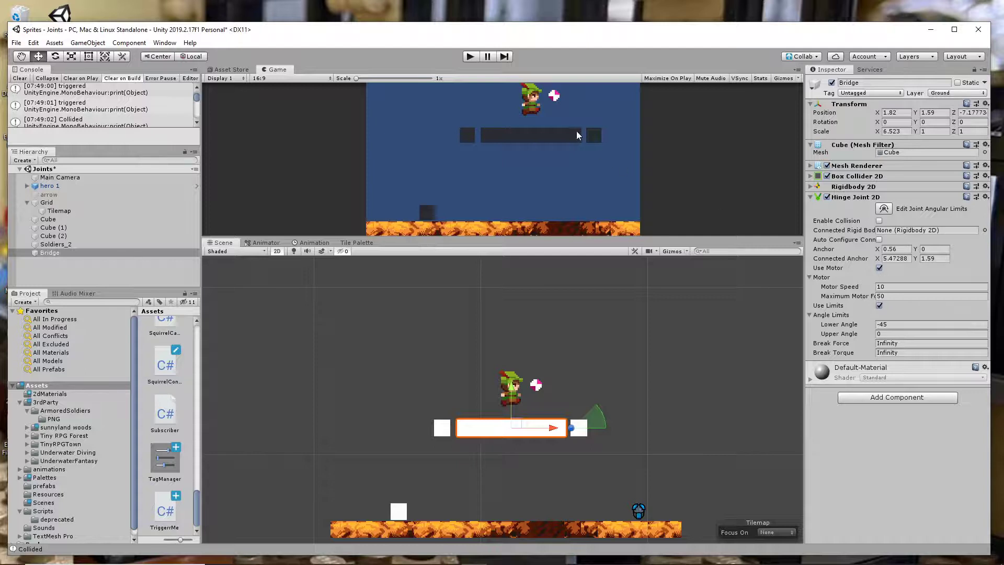
# Start another play-test, disable and re-enable Use Motor on the Bridge's hinge, and stop the play-test.
pyautogui.click(470, 57)
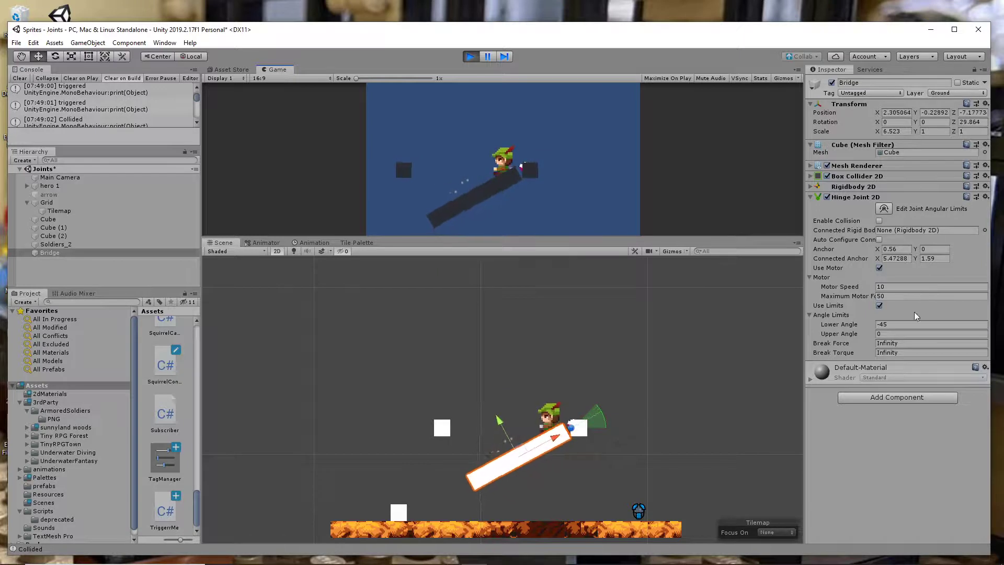
pyautogui.click(879, 268)
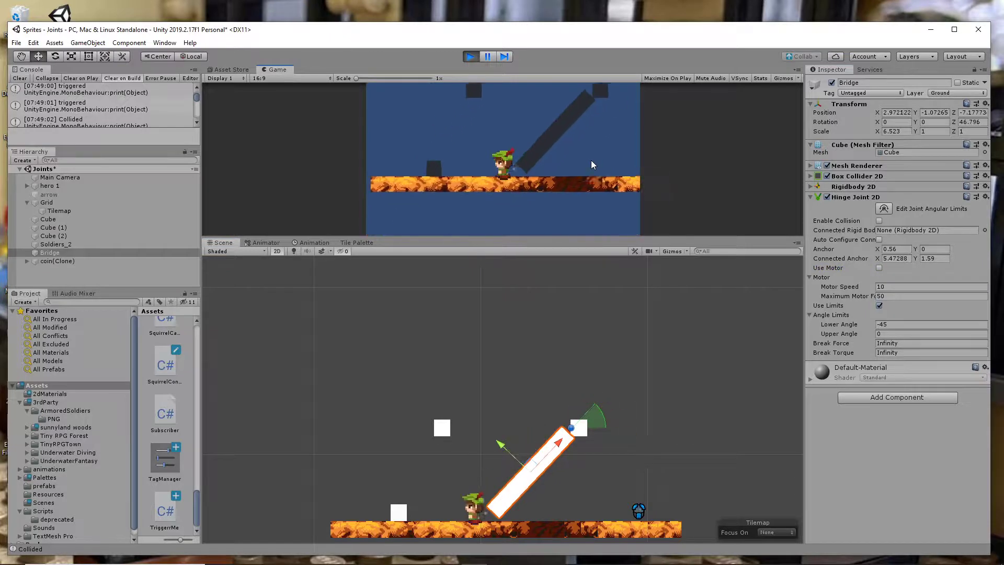
pyautogui.click(880, 267)
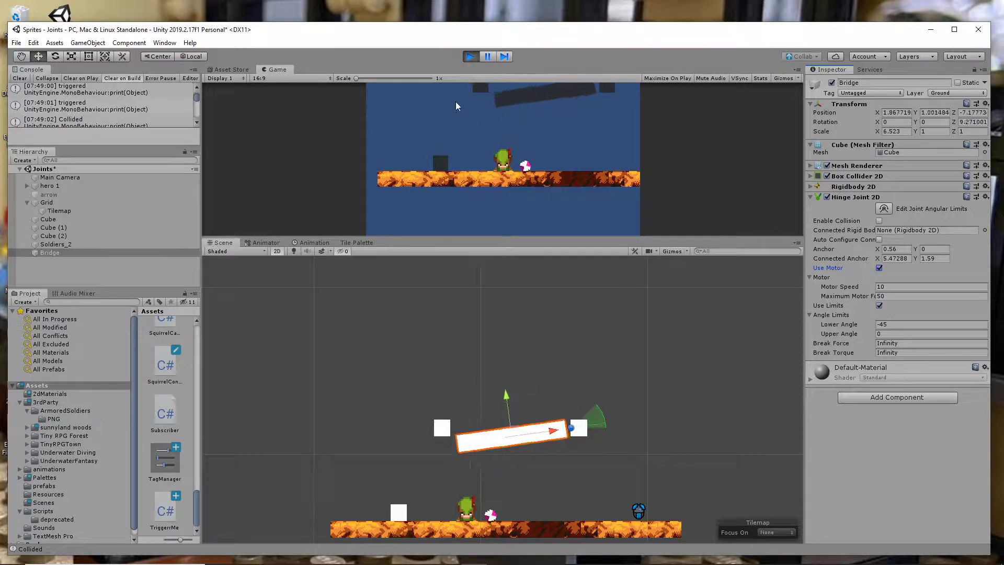
pyautogui.click(474, 55)
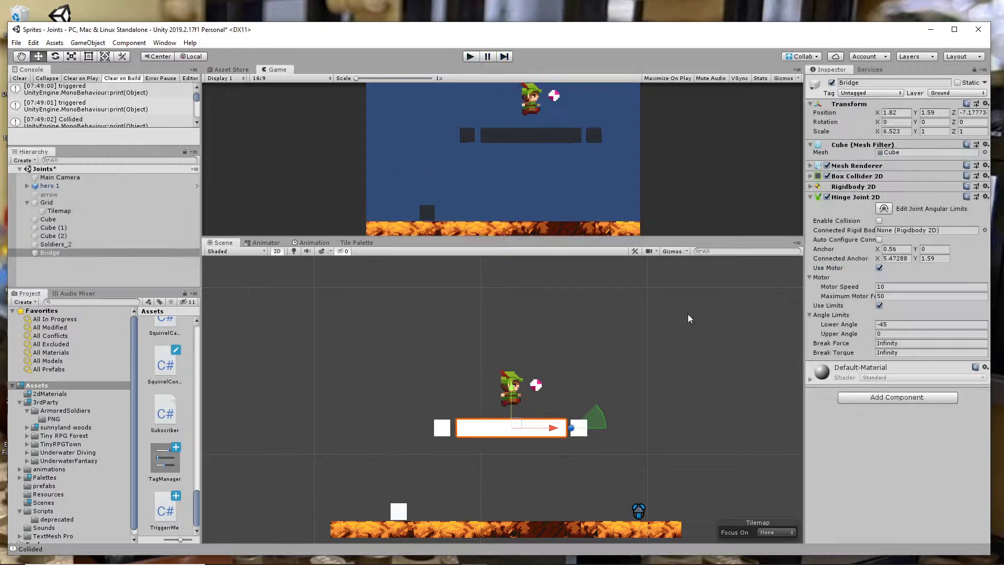
# Open the TriggerrMe script of the Soldiers_2 object in Visual Studio and go to the body of its OnTriggerEnter2D method.
pyautogui.click(639, 511)
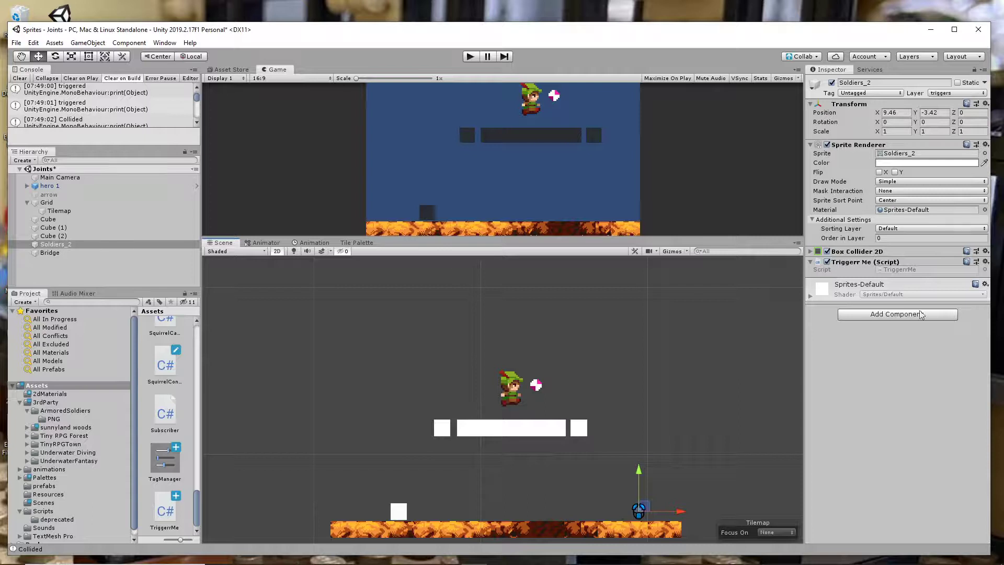
pyautogui.doubleClick(915, 269)
pyautogui.click(450, 308)
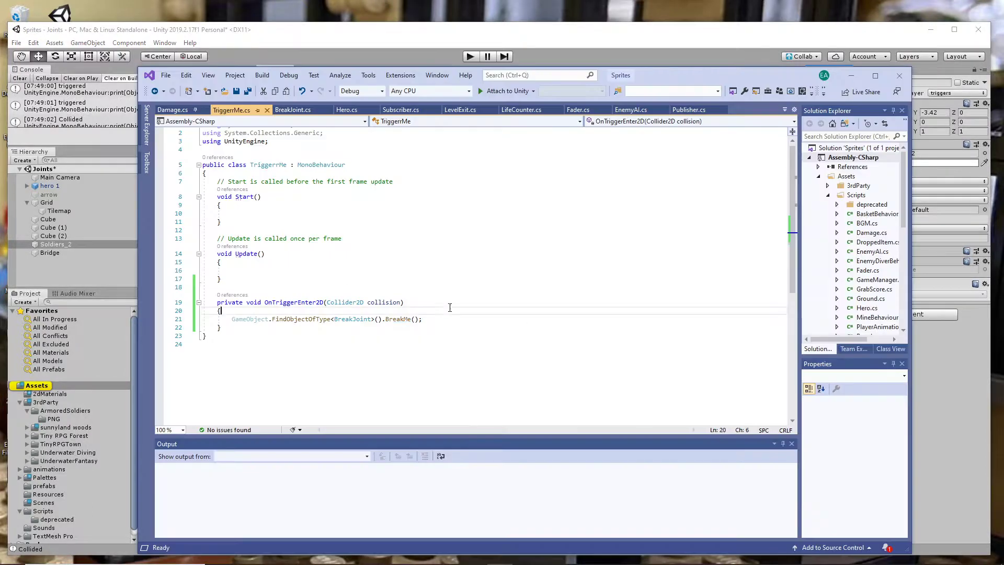
pyautogui.keyDown('shift'); pyautogui.click(442, 320); pyautogui.keyUp('shift')
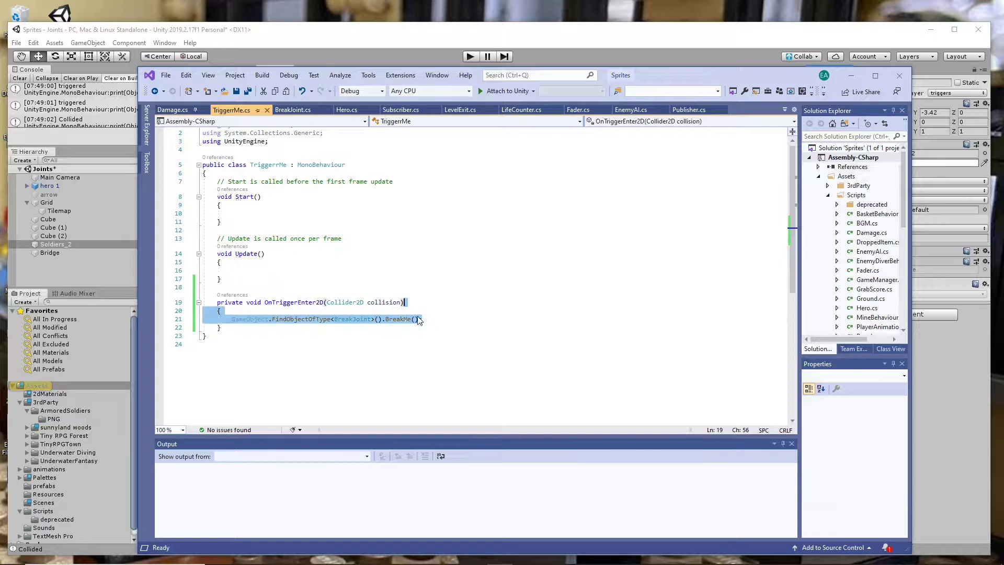
pyautogui.press('Left')
pyautogui.click(441, 319)
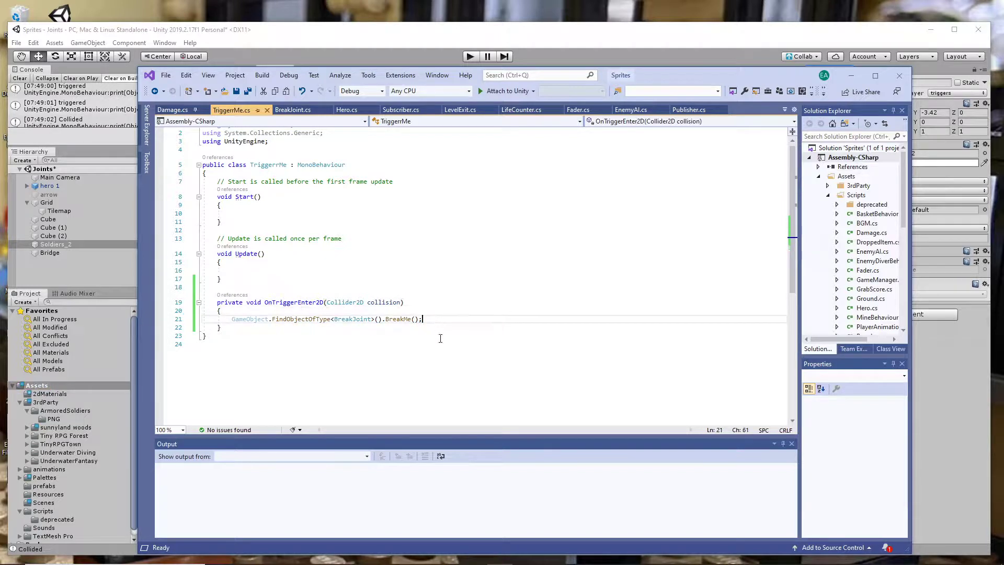
pyautogui.click(449, 307)
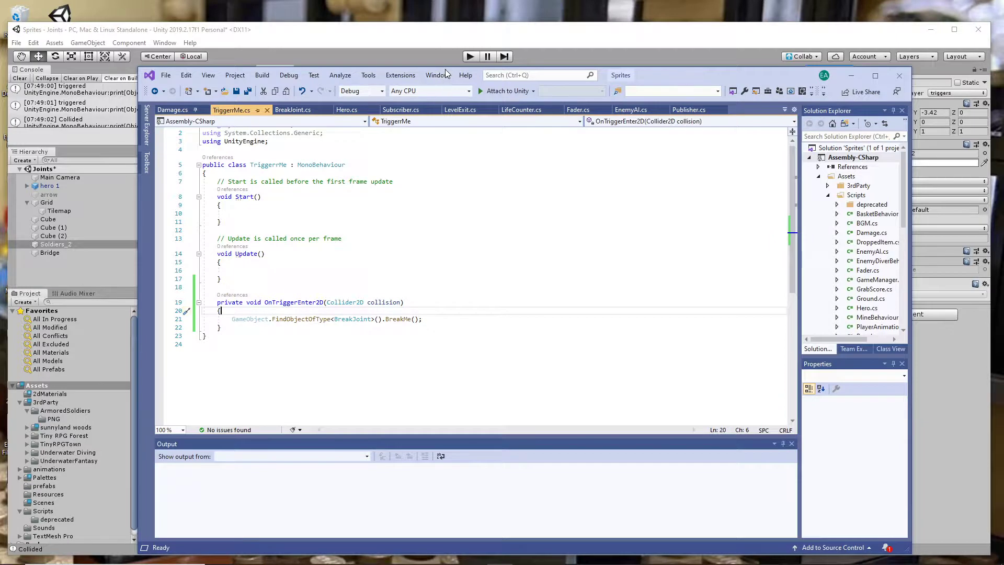
# Check the Bridge's Hinge Joint 2D settings in Unity, and return to the TriggerrMe script in Visual Studio.
pyautogui.moveTo(445, 72); pyautogui.dragTo(498, 303)
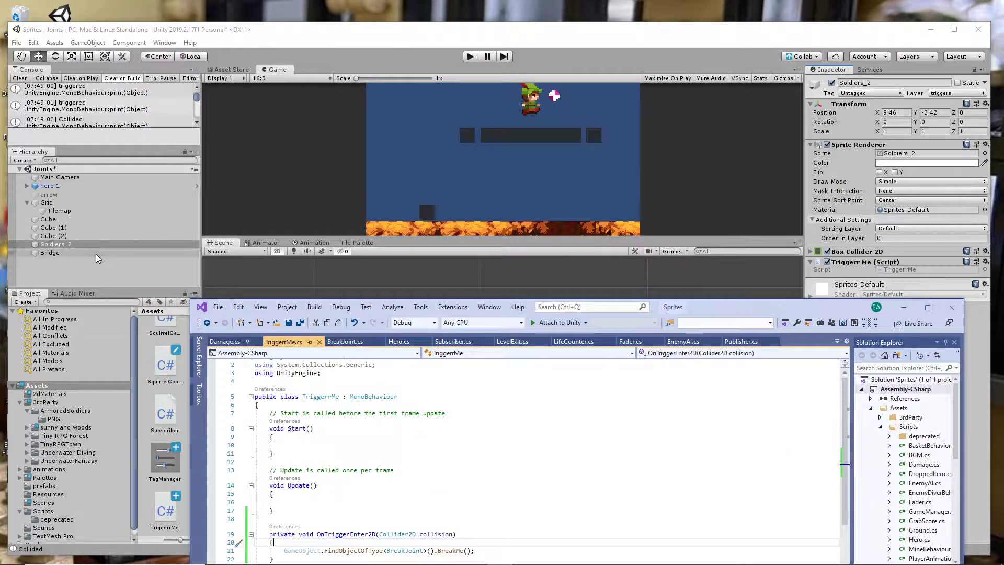
pyautogui.click(49, 252)
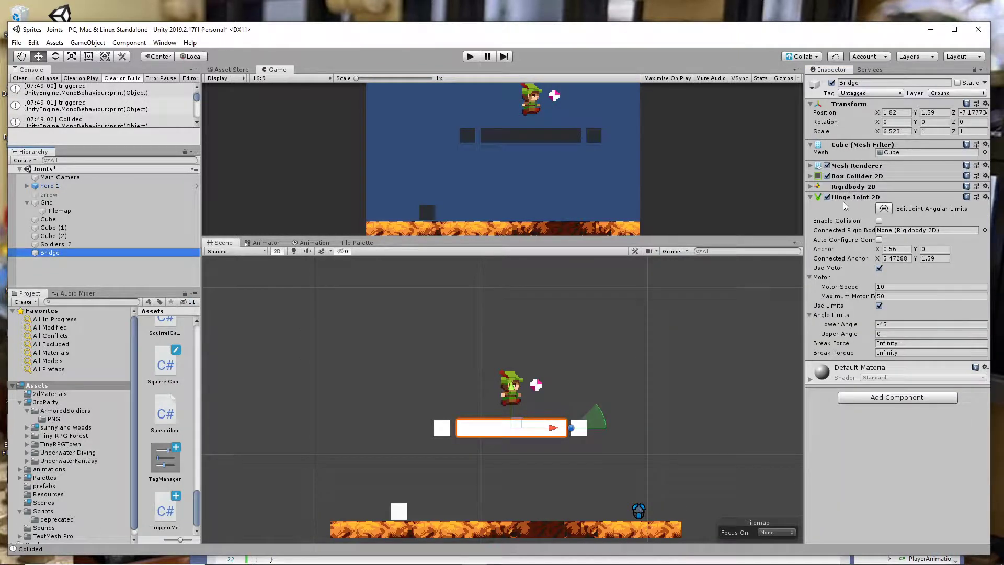
pyautogui.moveTo(607, 546)
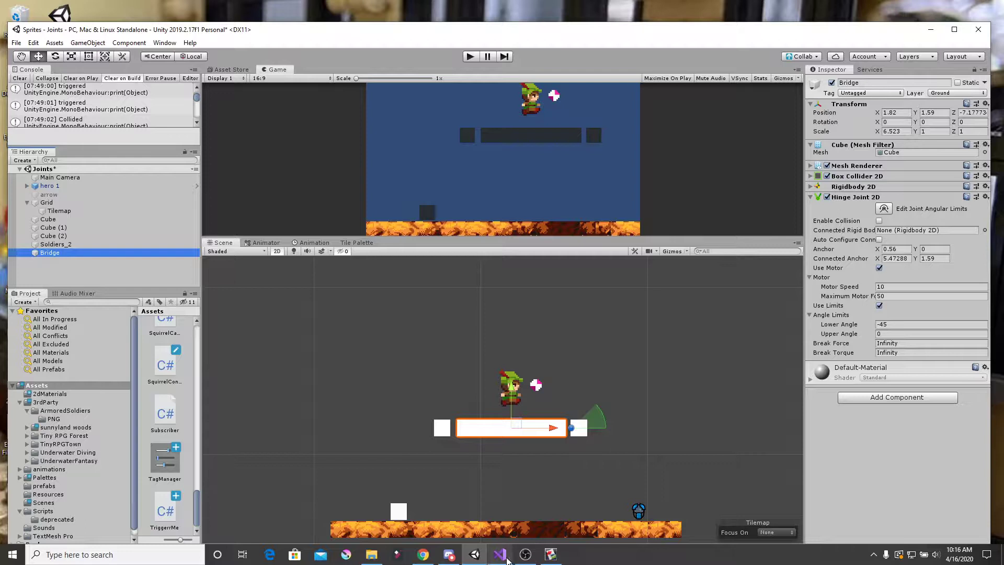
pyautogui.click(500, 554)
pyautogui.moveTo(689, 309); pyautogui.dragTo(686, 64)
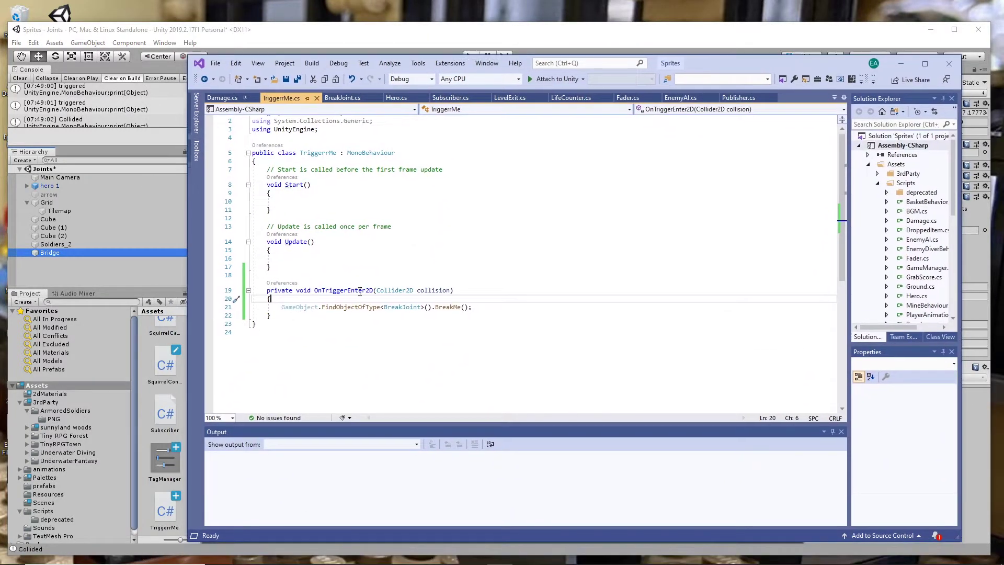
# Comment out the BreakMe call in OnTriggerEnter2D and add an empty line below it.
pyautogui.click(281, 308)
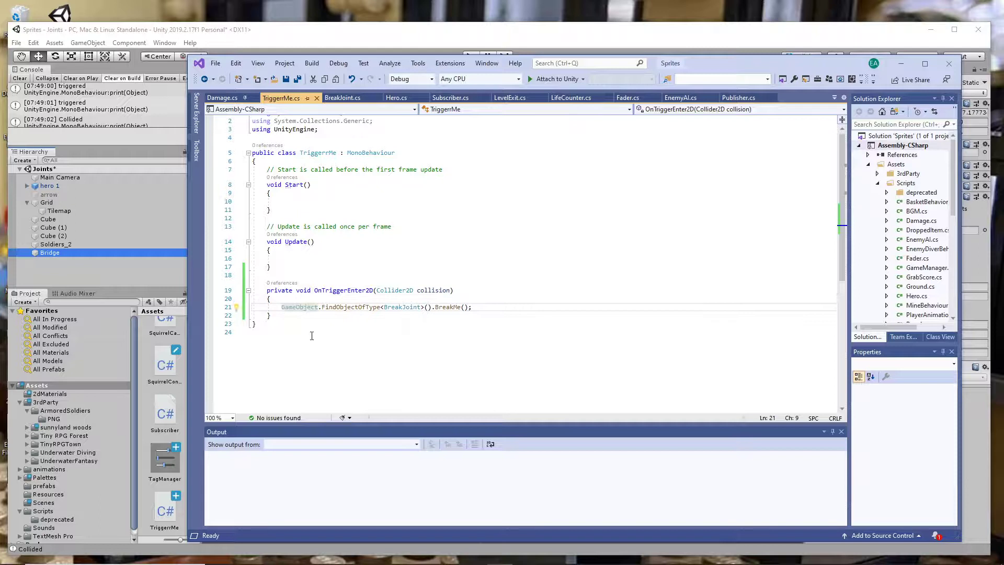
pyautogui.write('//')
pyautogui.click(500, 308)
pyautogui.press('Return')
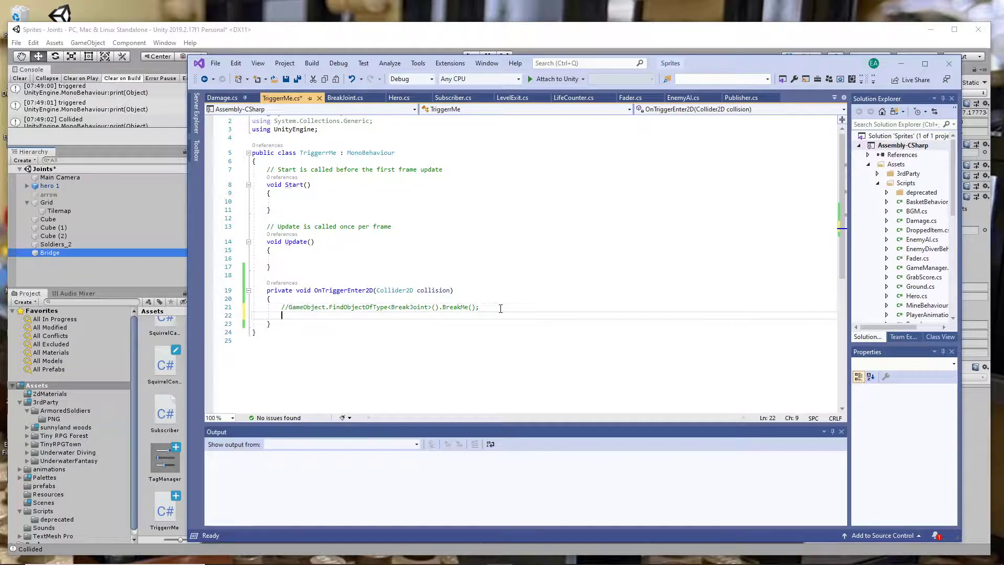
# Begin a statement on the empty line that looks up the Bridge object with GameObject.Find("Bridge").
pyautogui.write('Game')
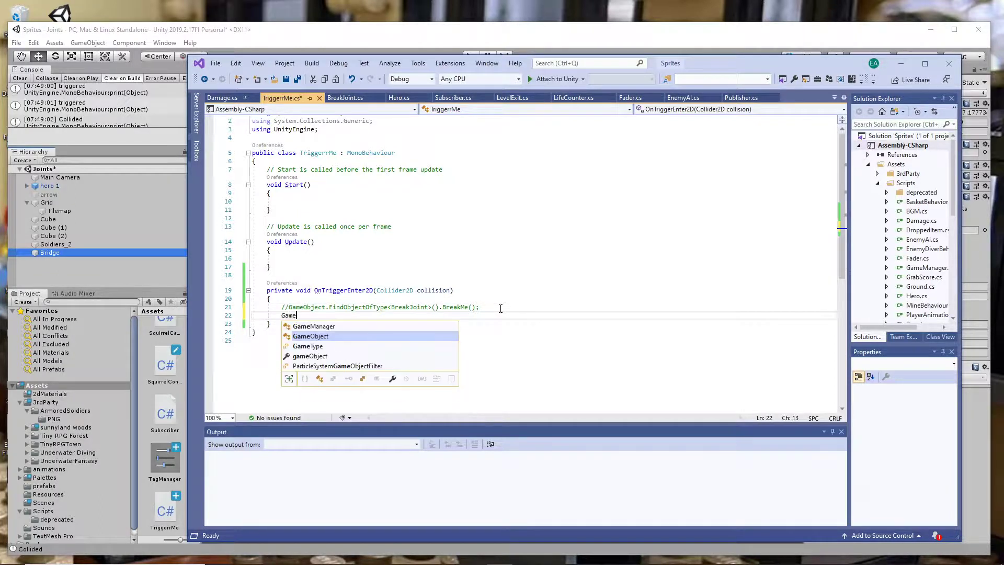
pyautogui.write('Object.')
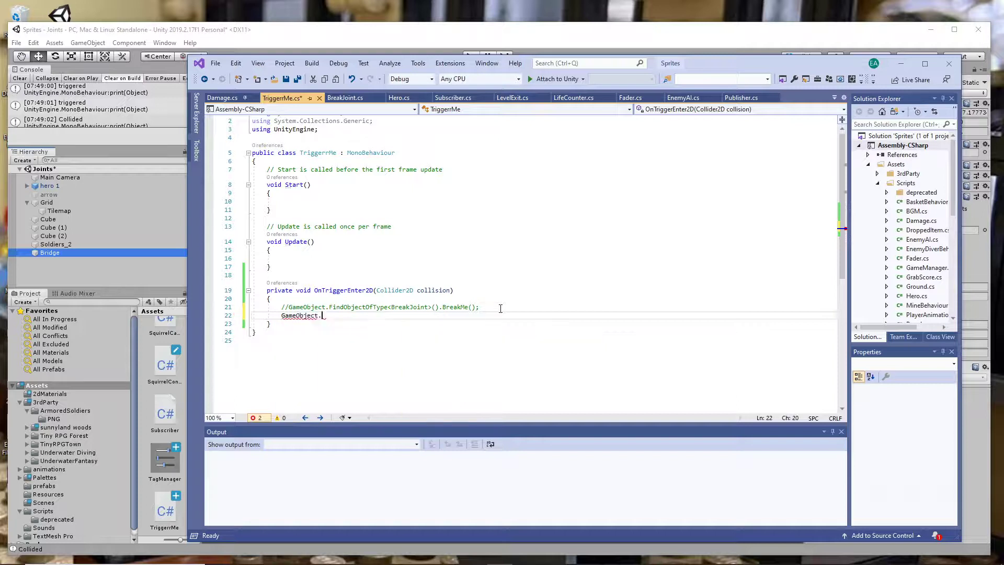
pyautogui.write('Find(')
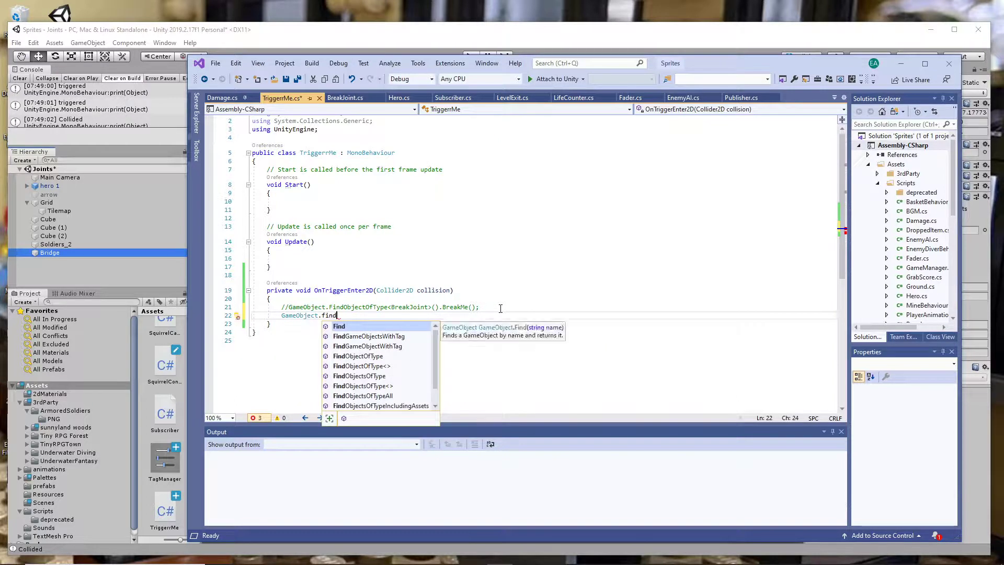
pyautogui.write('"')
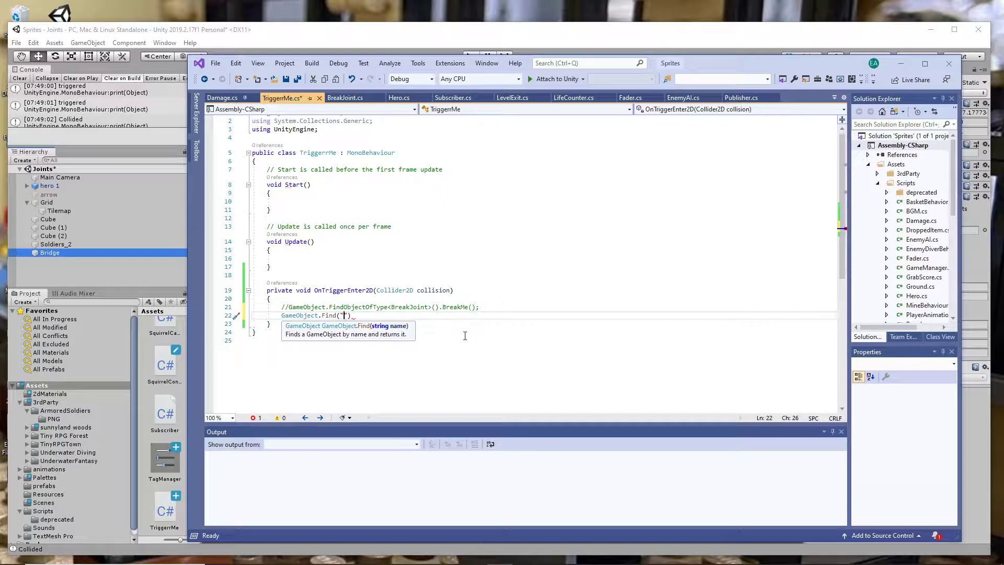
pyautogui.write('Bridge")')
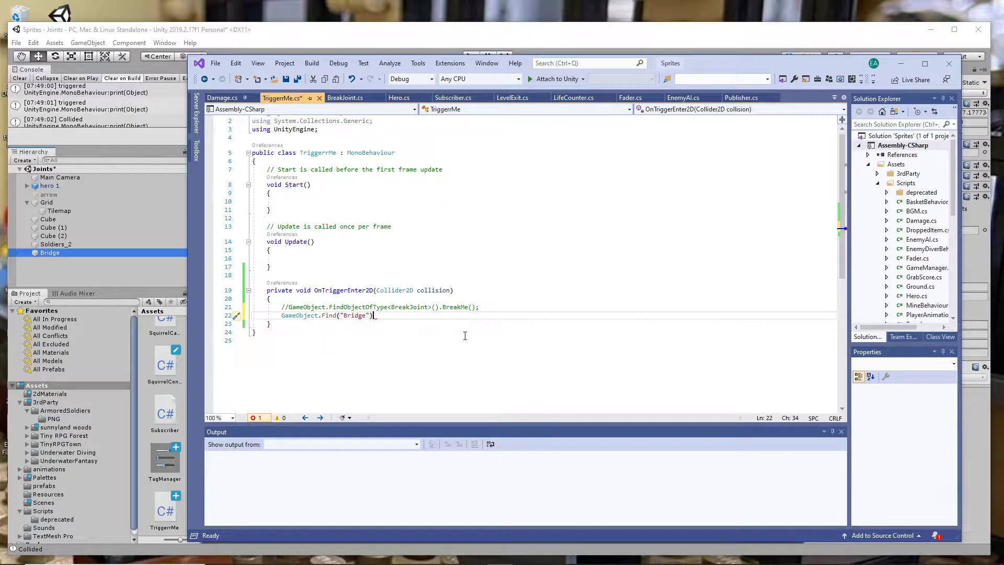
# Chain a GetComponent<HingeJoint2D>() call onto the Bridge lookup.
pyautogui.write('.get')
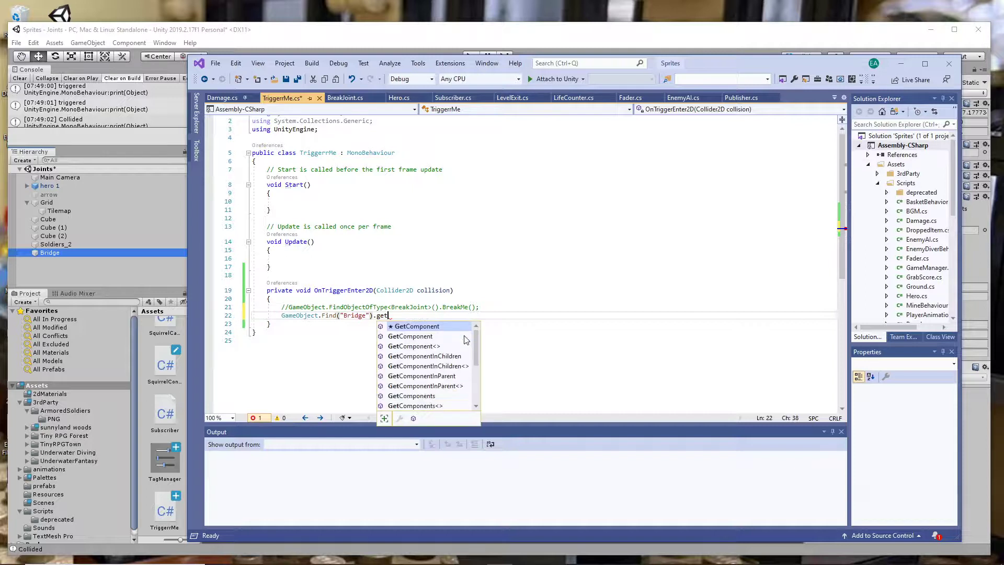
pyautogui.press('Down')
pyautogui.press('Down')
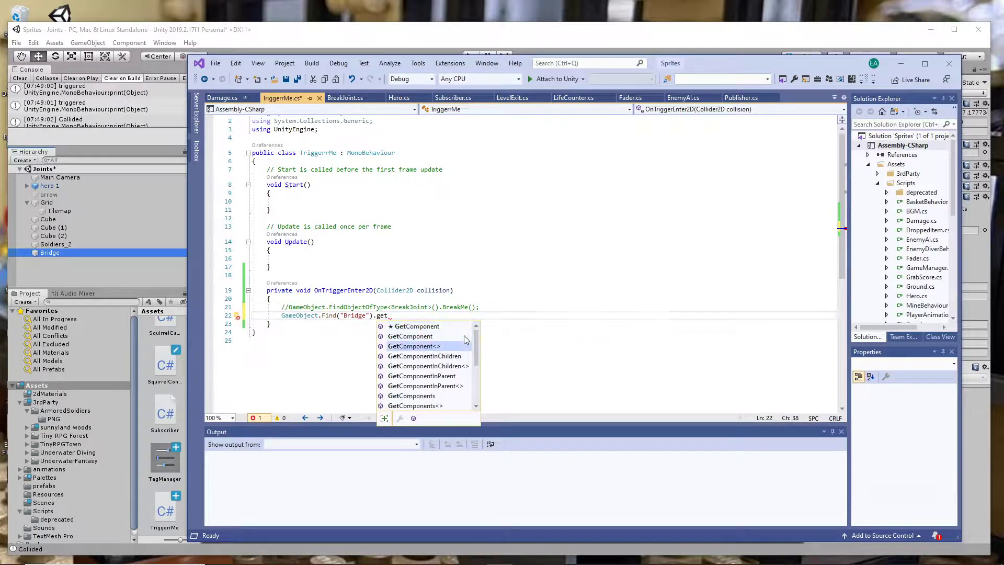
pyautogui.write('<')
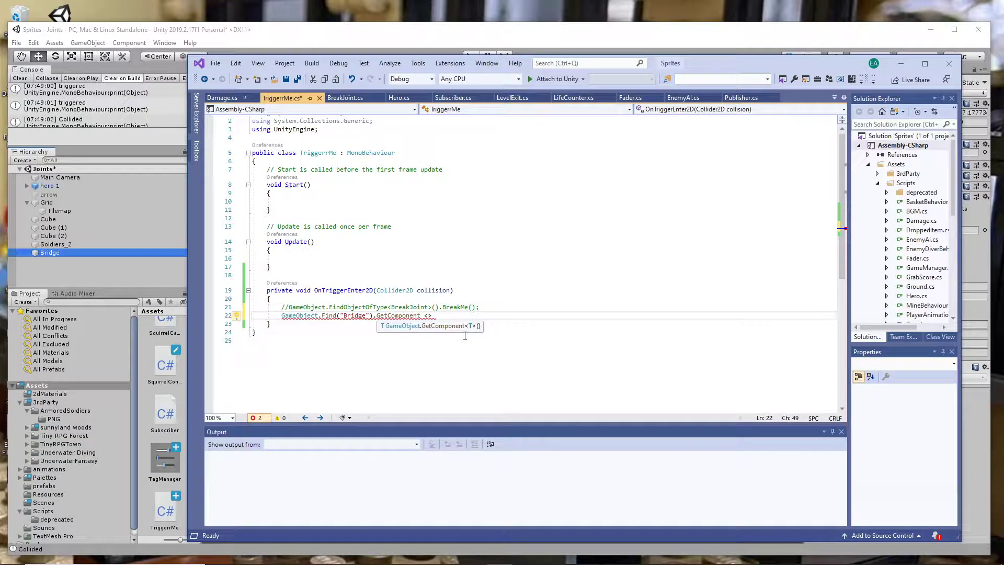
pyautogui.write('hin')
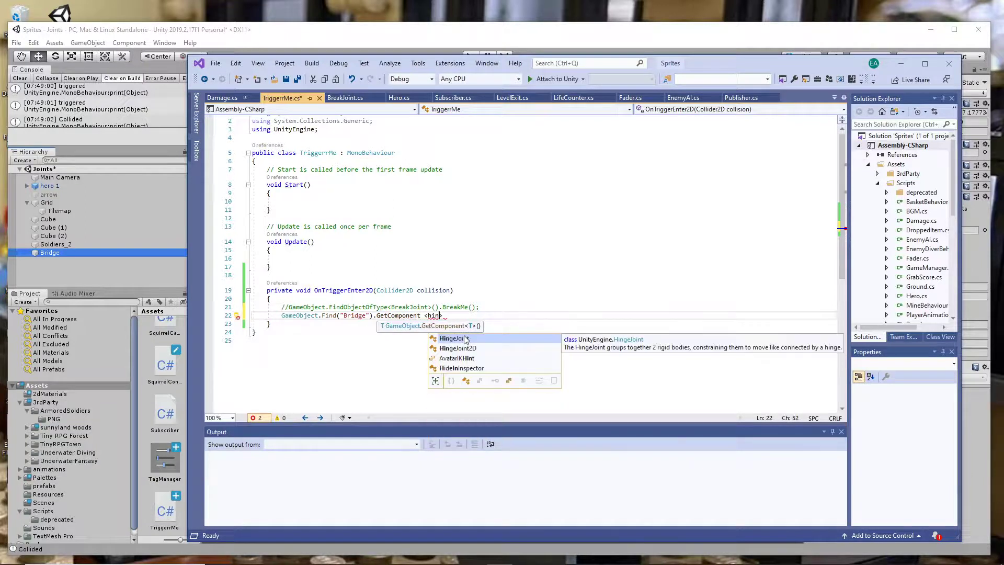
pyautogui.press('Down')
pyautogui.write('geJoint2D >()')
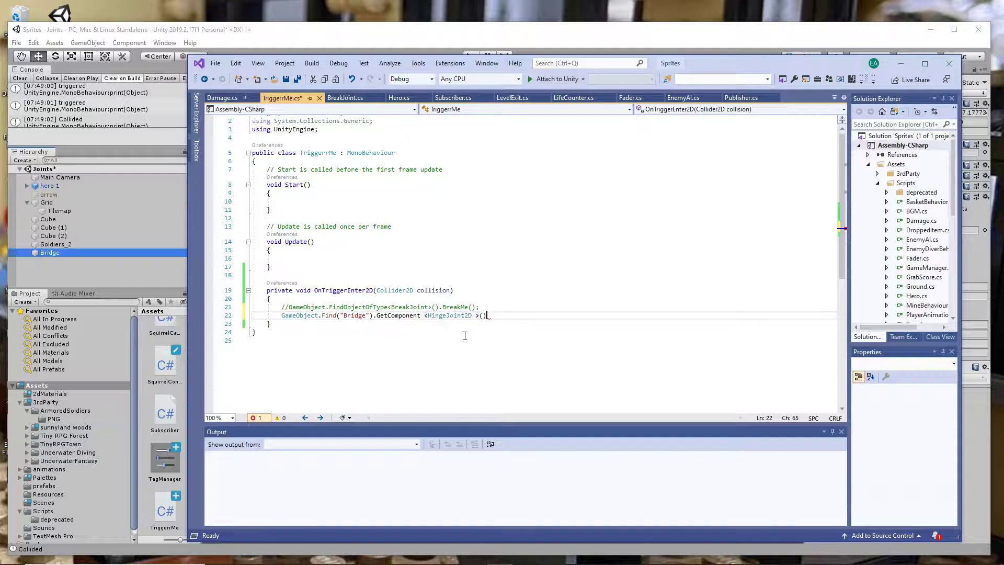
# Try to complete the Bridge hinge statement by assigning true to the HingeJoint2D's motor property.
pyautogui.write('.mo')
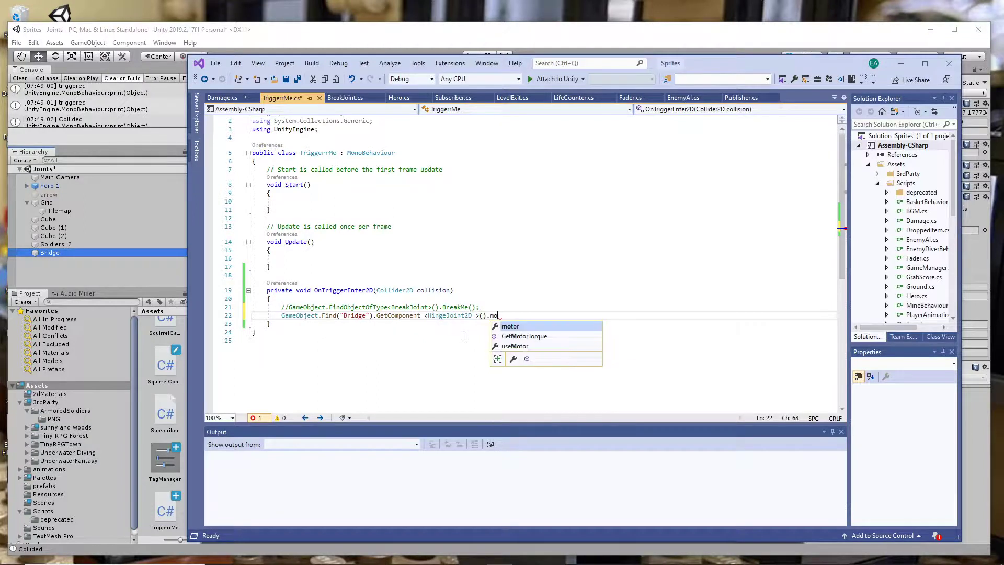
pyautogui.write('tor ')
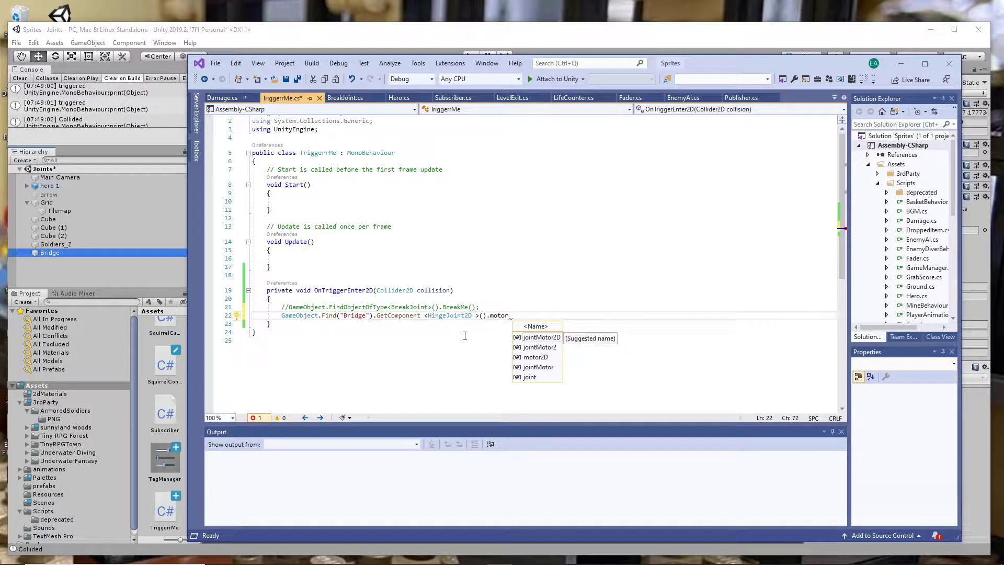
pyautogui.write('= true;')
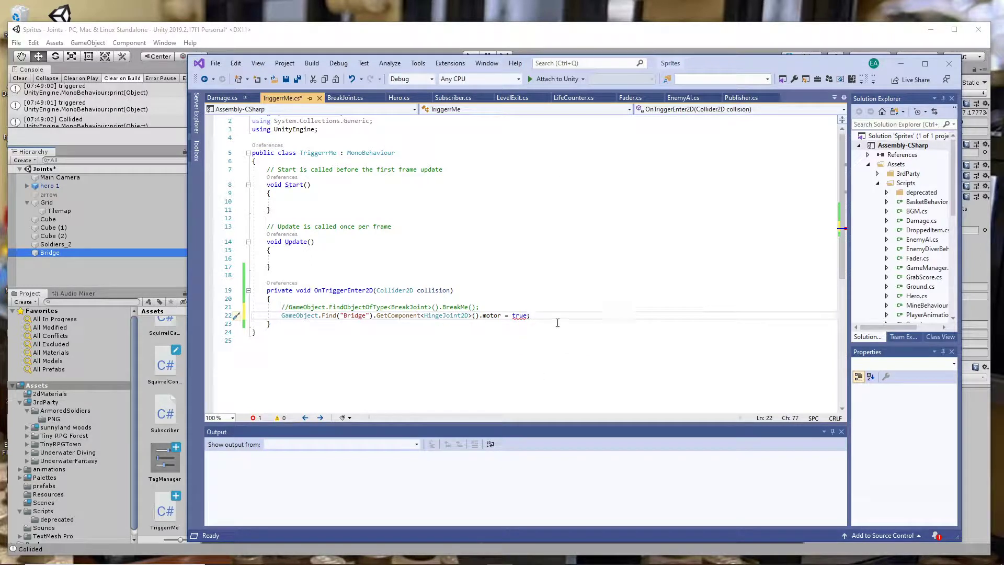
# Remove the "= true" assignment after motor and check which members the motor property offers.
pyautogui.moveTo(523, 316)
pyautogui.doubleClick(520, 315)
pyautogui.press('BackSpace')
pyautogui.press('BackSpace')
pyautogui.press('BackSpace')
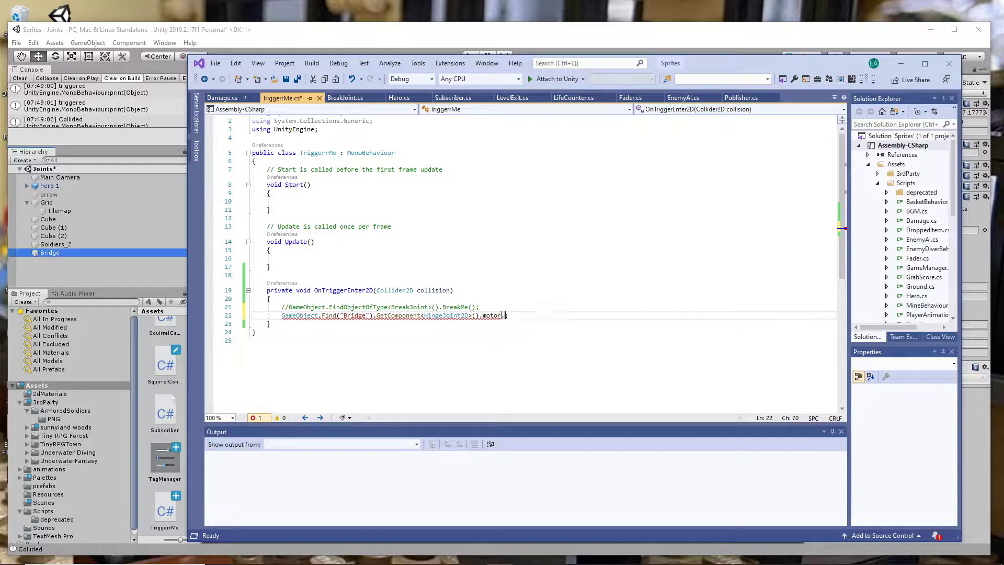
pyautogui.write('.')
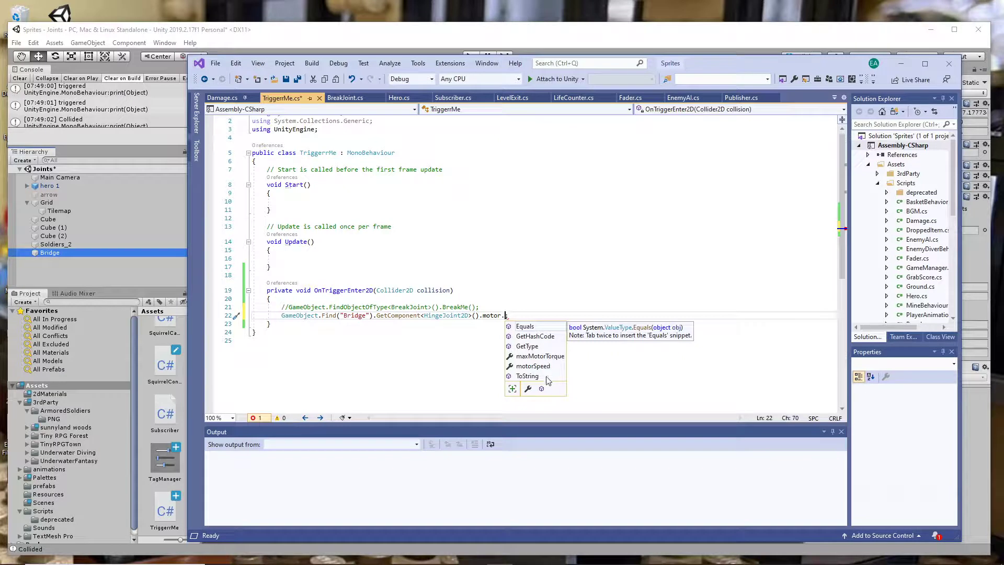
pyautogui.press('BackSpace')
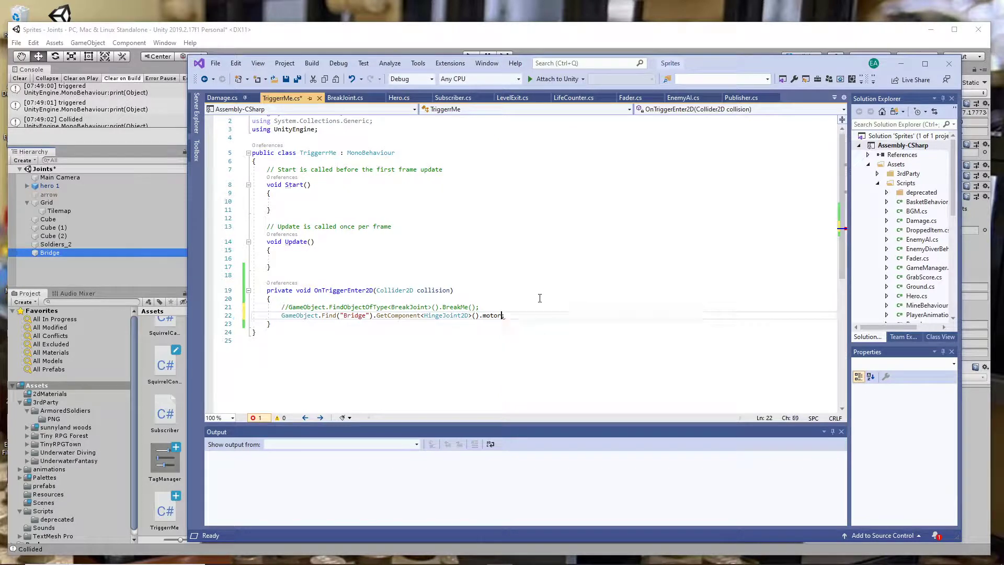
# Replace motor with the useMotor property and assign it true in the Bridge hinge statement.
pyautogui.press('BackSpace')
pyautogui.press('BackSpace')
pyautogui.press('BackSpace')
pyautogui.press('BackSpace')
pyautogui.press('BackSpace')
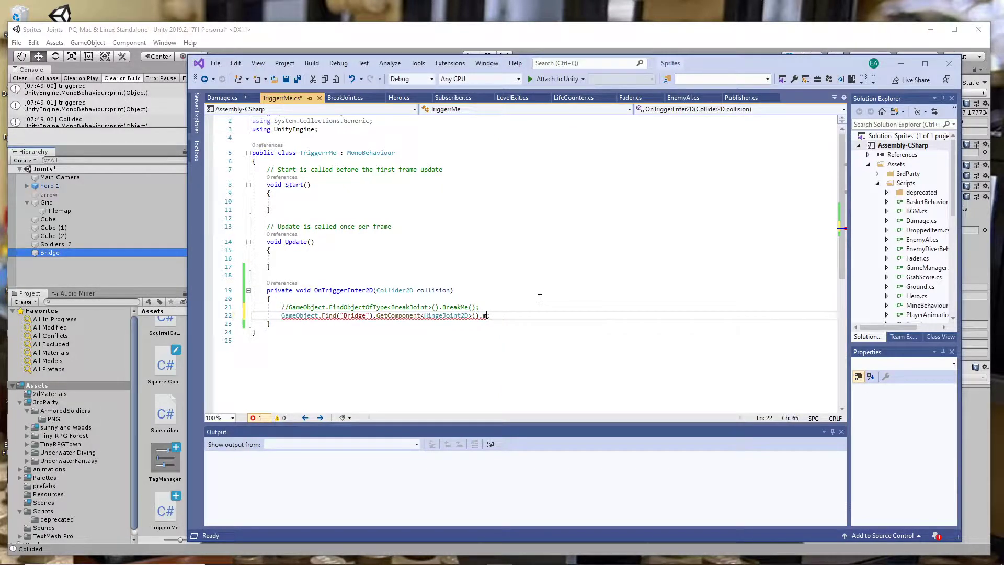
pyautogui.write('motor')
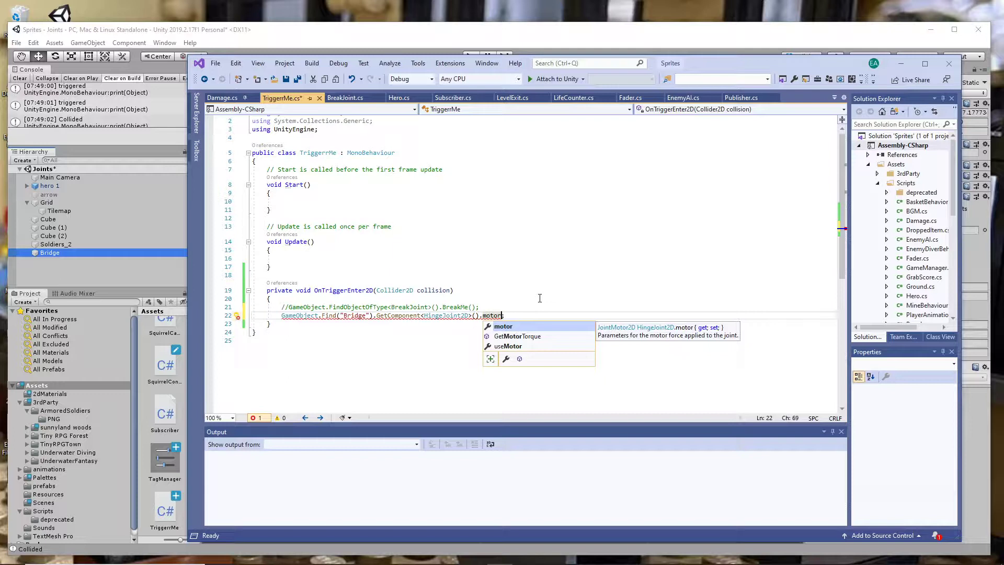
pyautogui.click(518, 347)
pyautogui.doubleClick(522, 347)
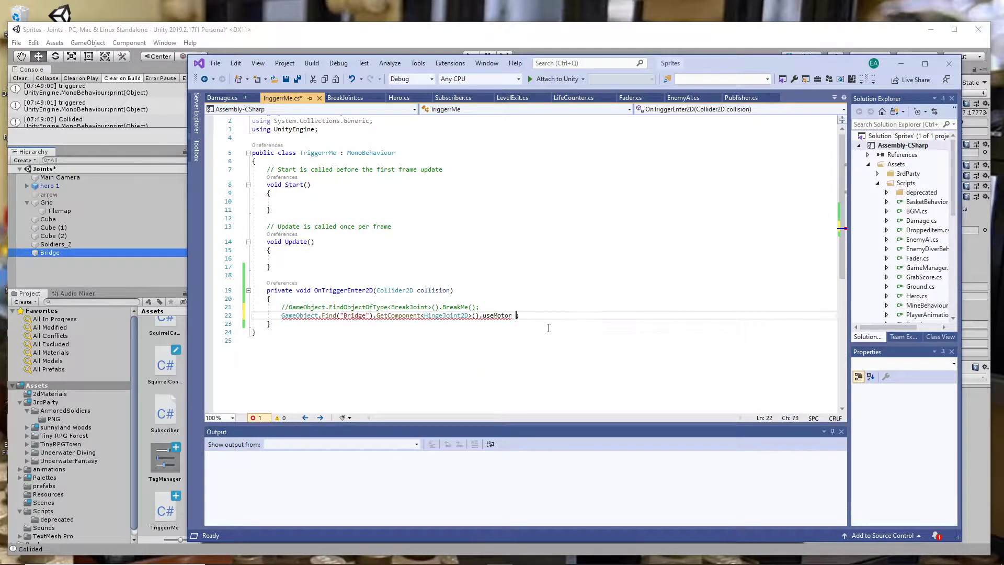
pyautogui.write('= true;')
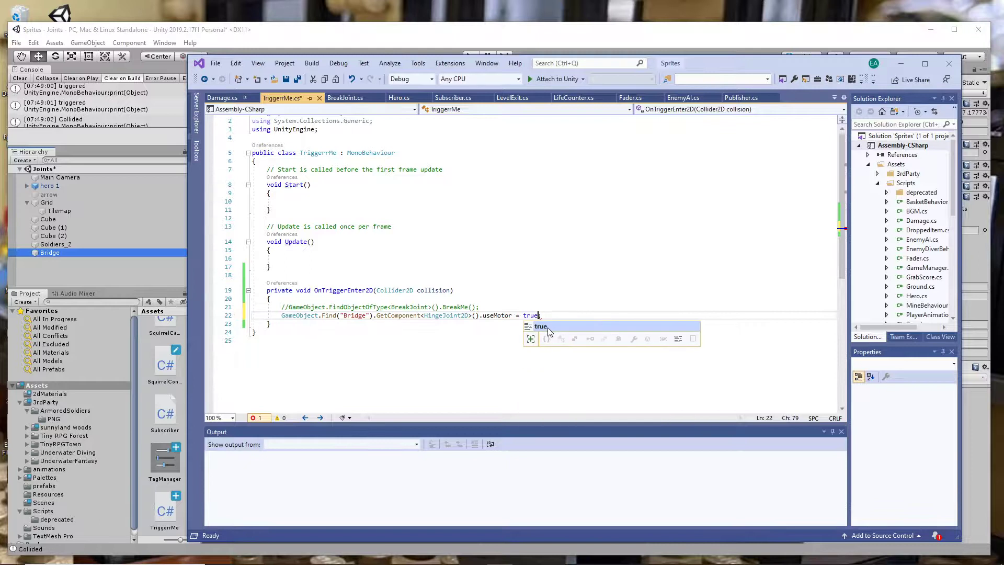
pyautogui.press('Up')
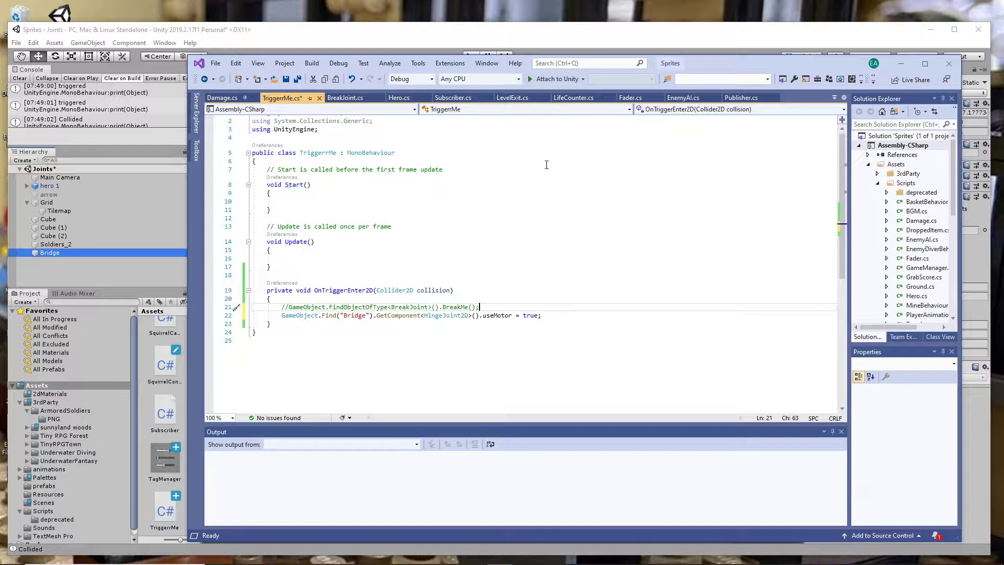
# Switch to Unity and disable Use Motor on the Bridge's Hinge Joint 2D.
pyautogui.hotkey('alt', 'Tab')
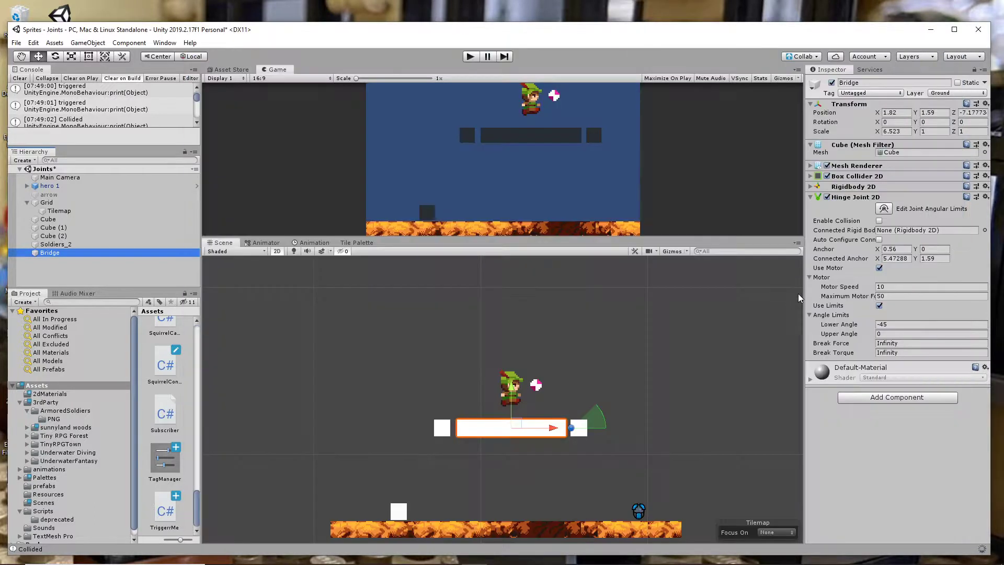
pyautogui.click(879, 268)
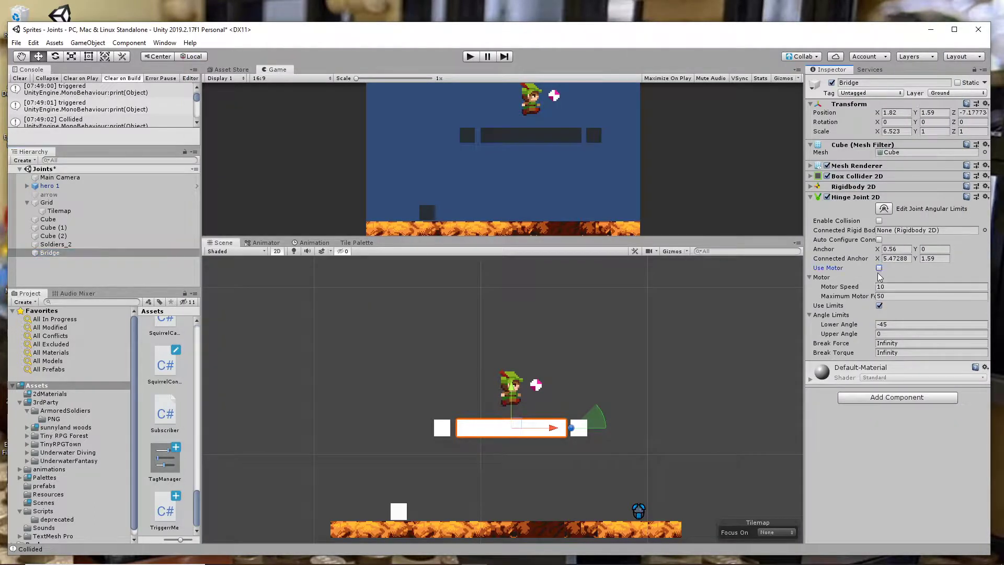
# Play-test the scene twice, running the hero to the soldier to test the bridge trigger, and stop each run.
pyautogui.click(475, 58)
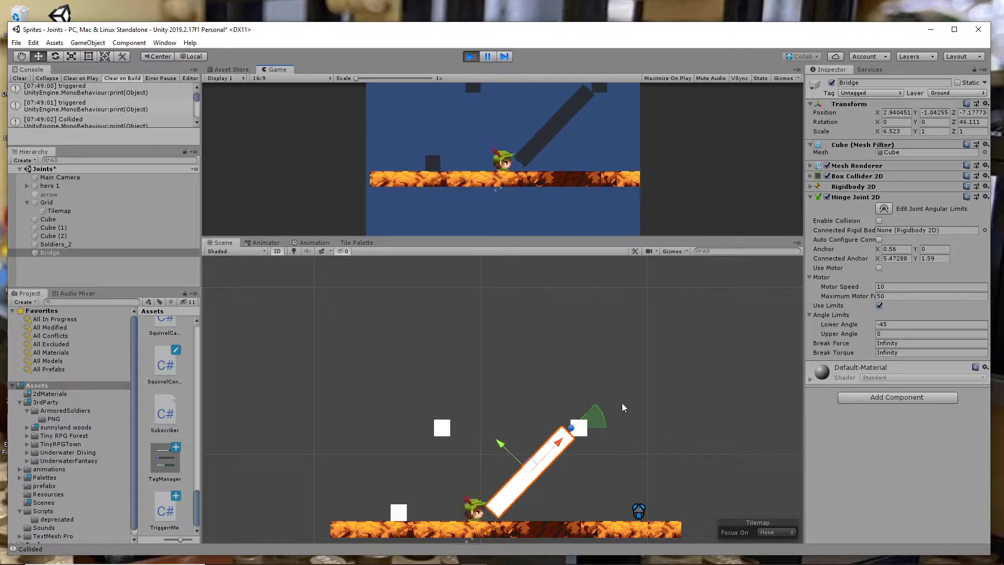
pyautogui.click(471, 57)
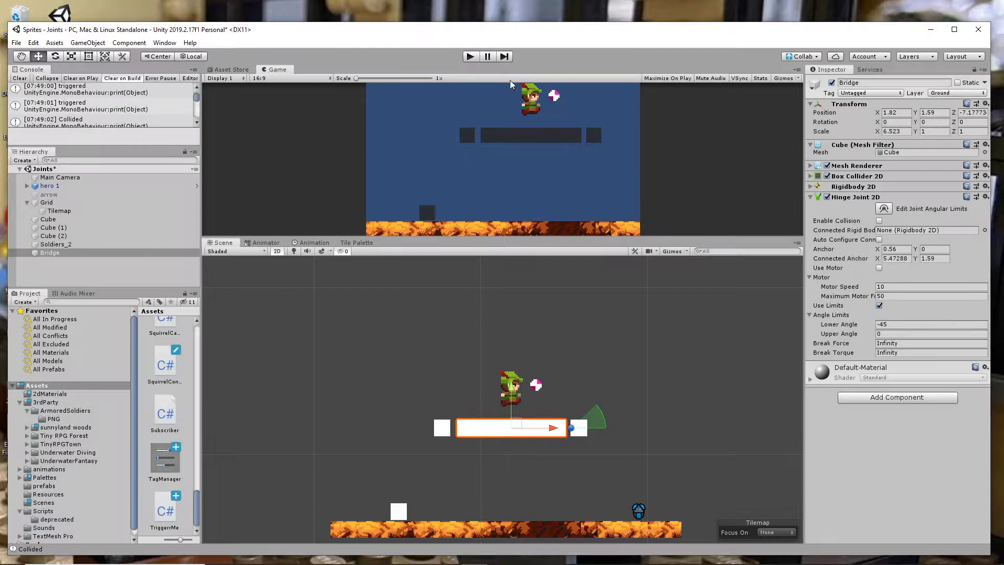
pyautogui.click(473, 58)
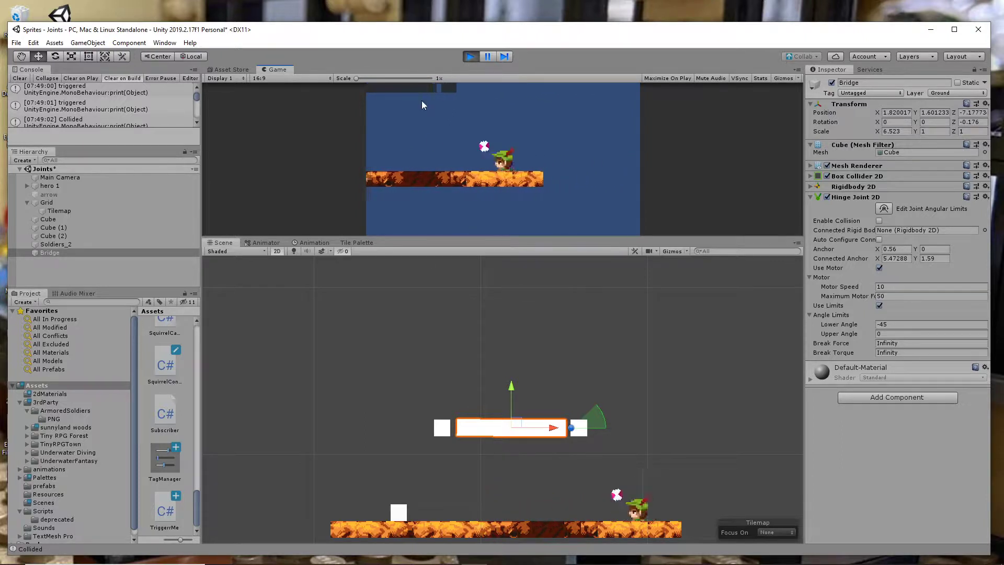
pyautogui.click(471, 56)
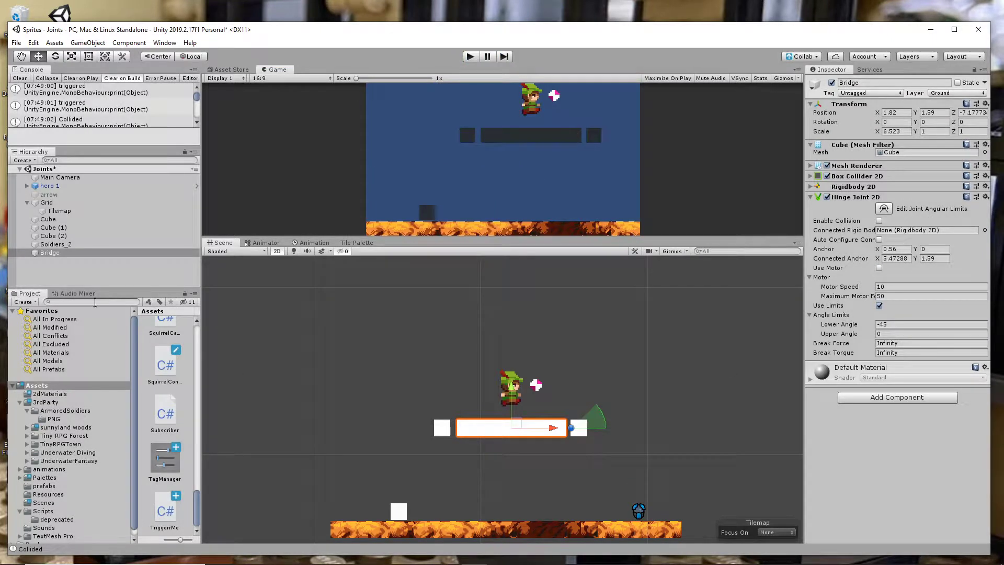
# Open the TriggerrMe script from Soldiers_2 and change the useMotor assignment to "^= true" so that each trigger toggles the motor.
pyautogui.click(56, 244)
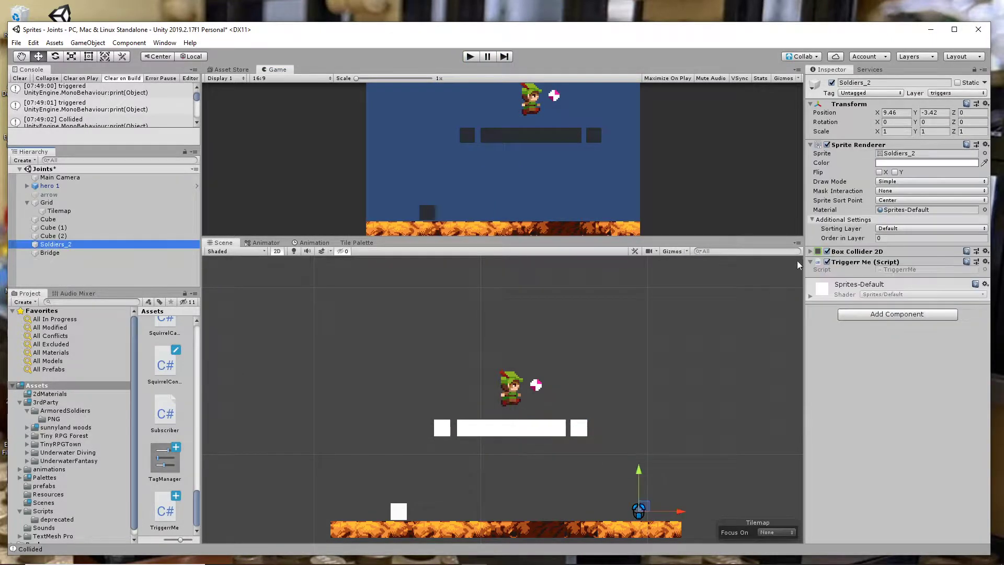
pyautogui.doubleClick(912, 269)
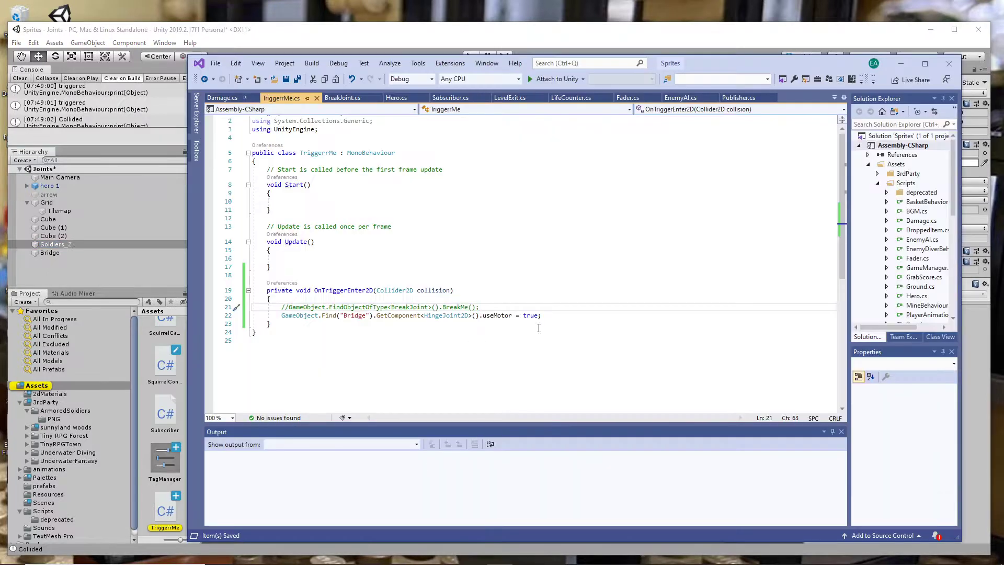
pyautogui.click(516, 316)
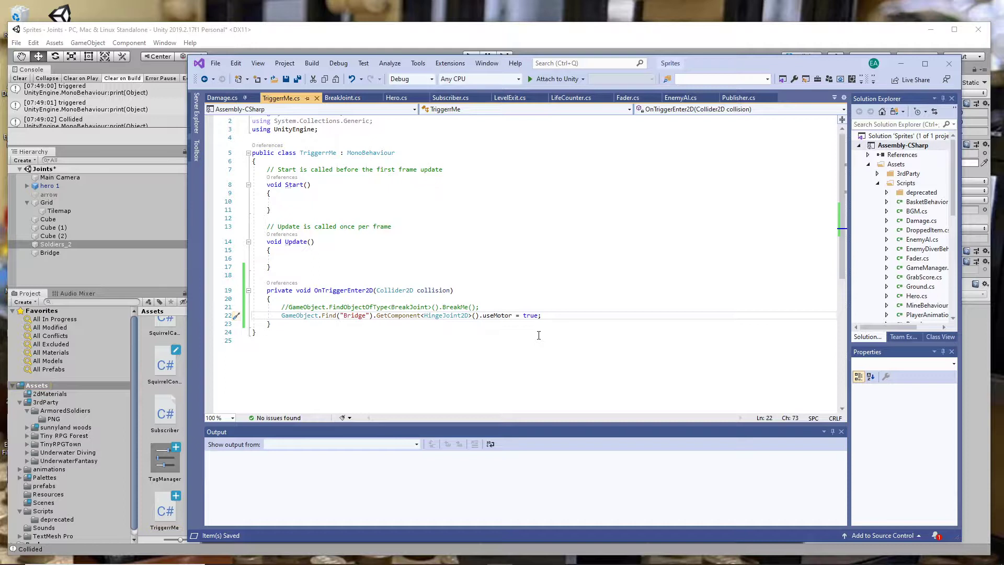
pyautogui.write('^')
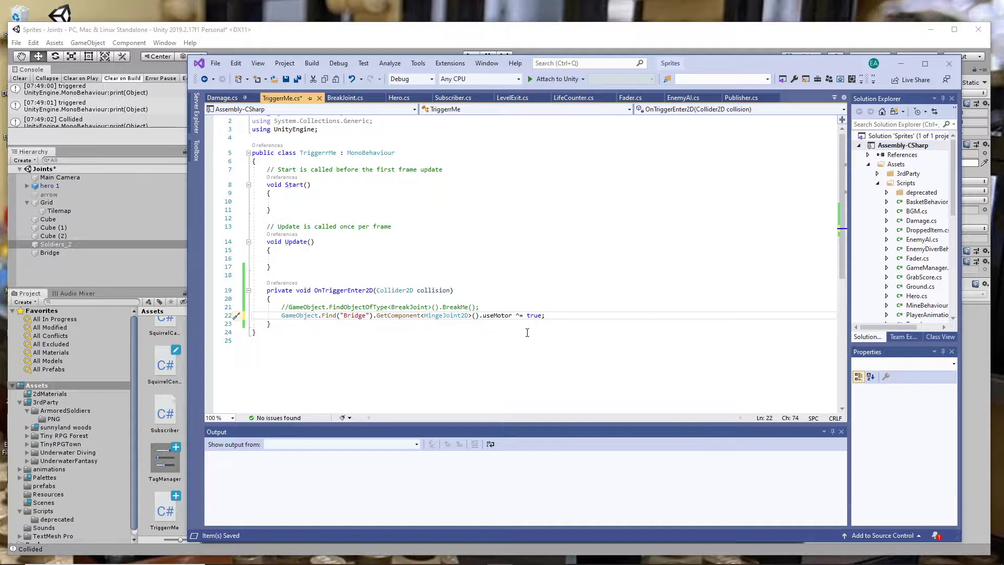
# Return to Unity, play the scene, and run the hero in and out of the soldier's trigger to test the bridge toggle.
pyautogui.click(495, 52)
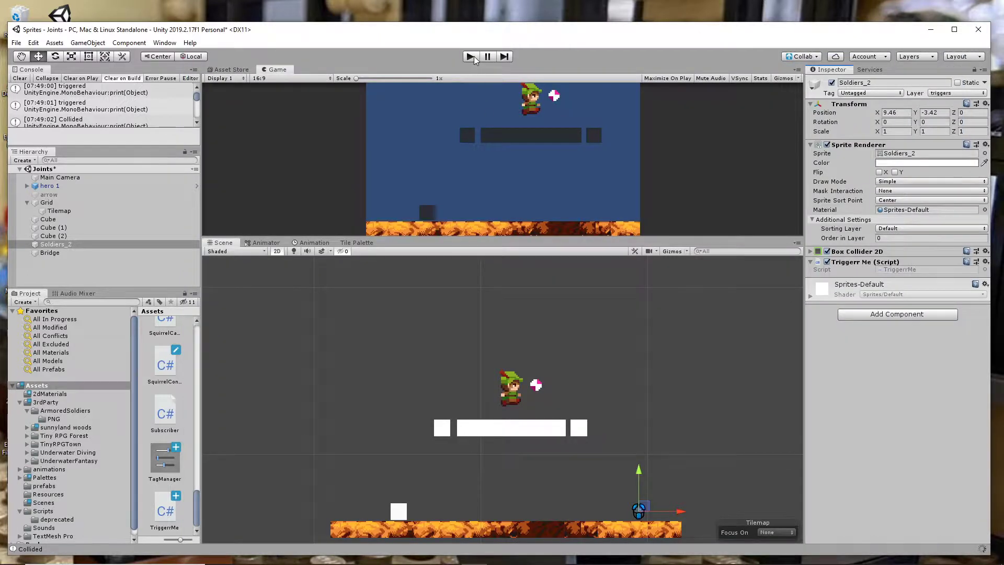
pyautogui.click(470, 56)
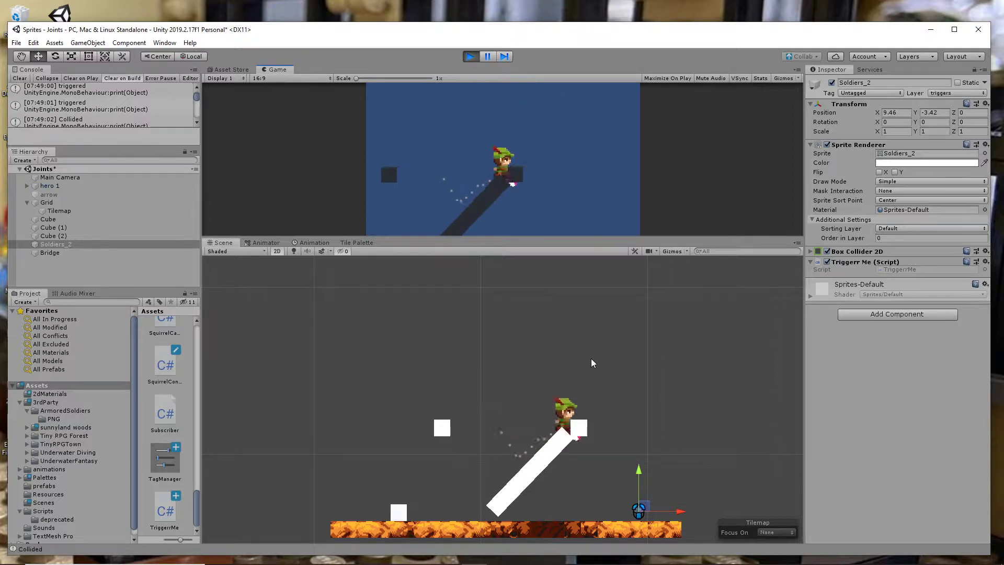
pyautogui.press('Left')
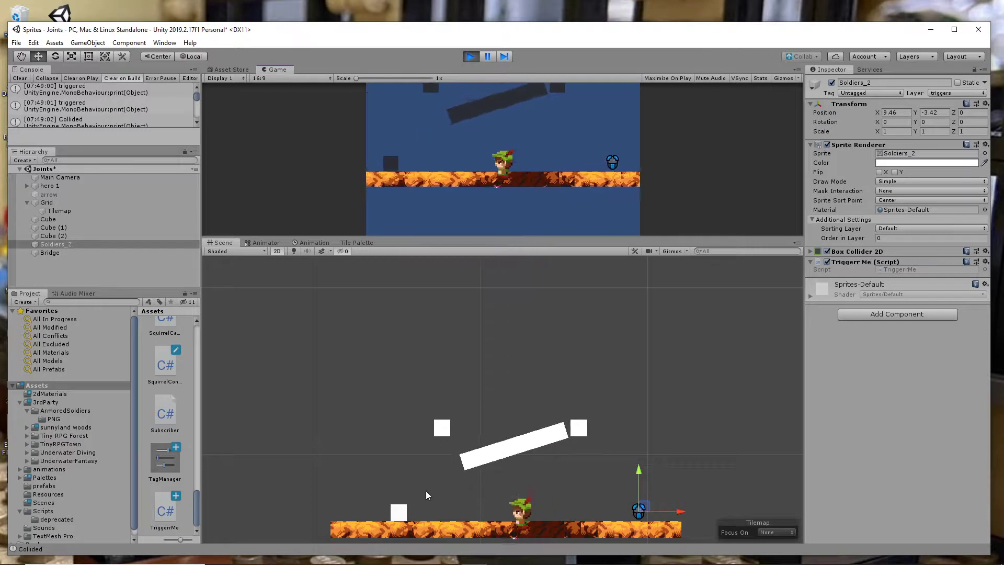
pyautogui.press('Right')
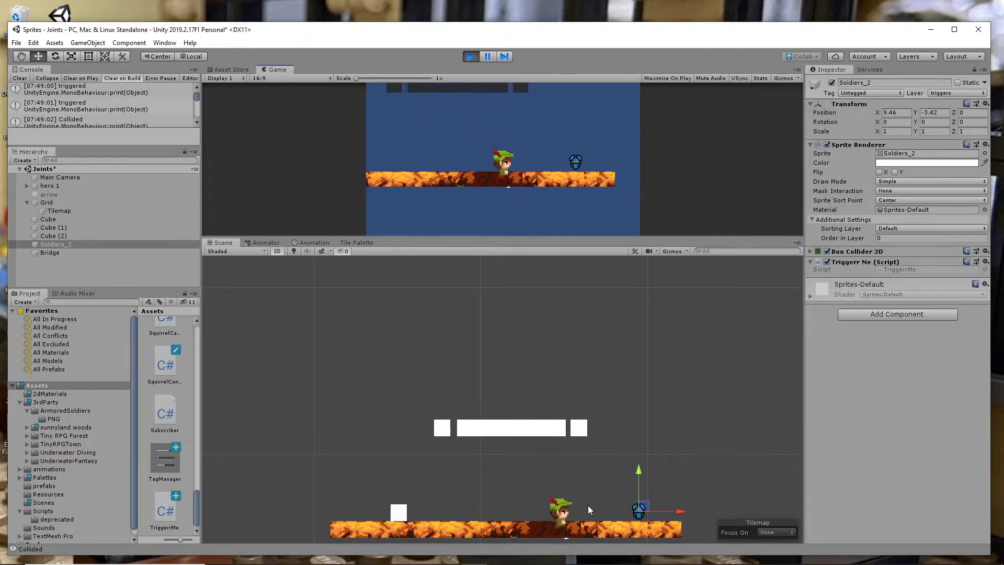
pyautogui.press('Left')
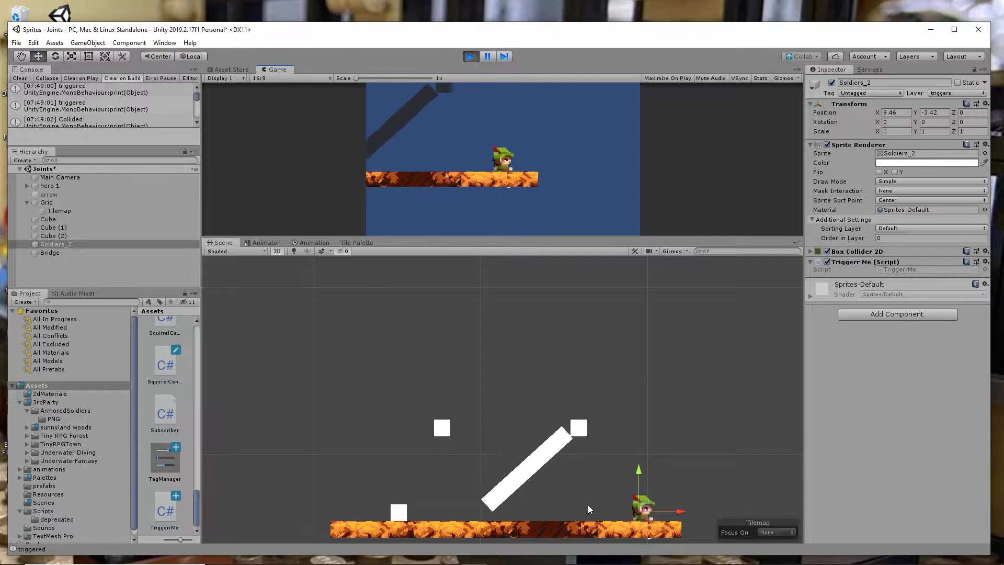
pyautogui.press('Left')
pyautogui.press('d')
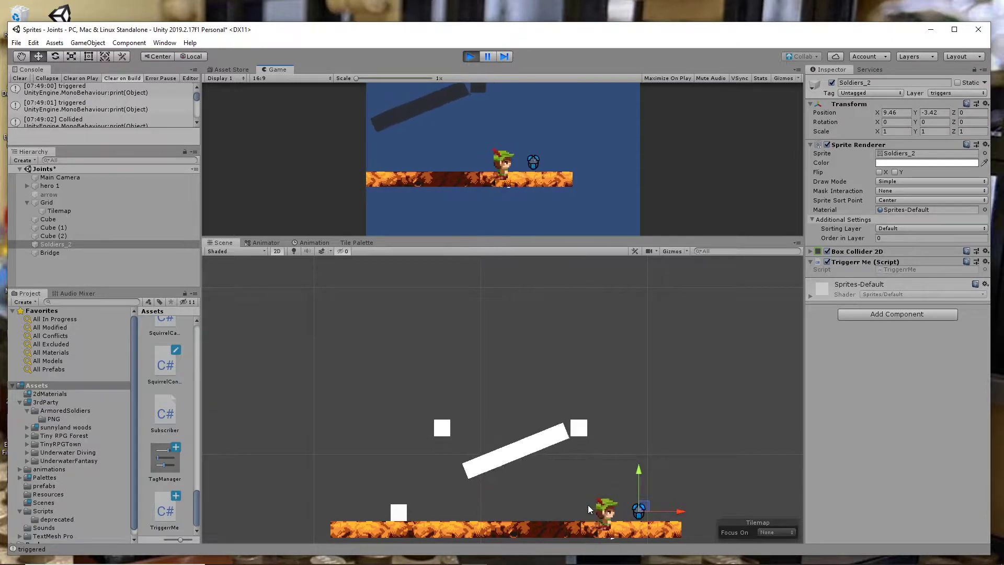
# Give the running game focus and move the hero back and forth at the soldier to toggle the bridge again.
pyautogui.click(588, 505)
pyautogui.press('d')
pyautogui.click(614, 191)
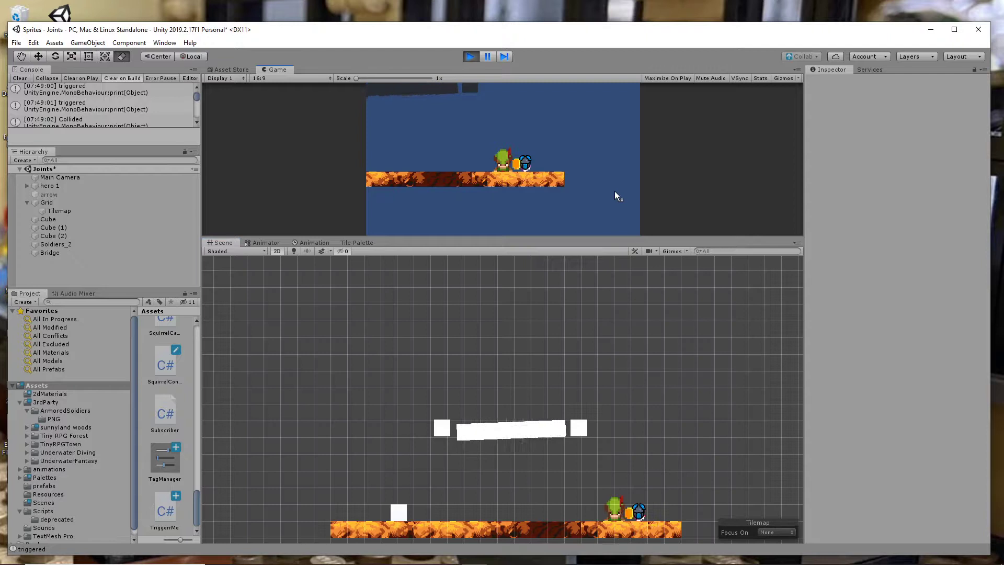
pyautogui.press('d')
pyautogui.press('a')
pyautogui.click(613, 200)
pyautogui.press('d')
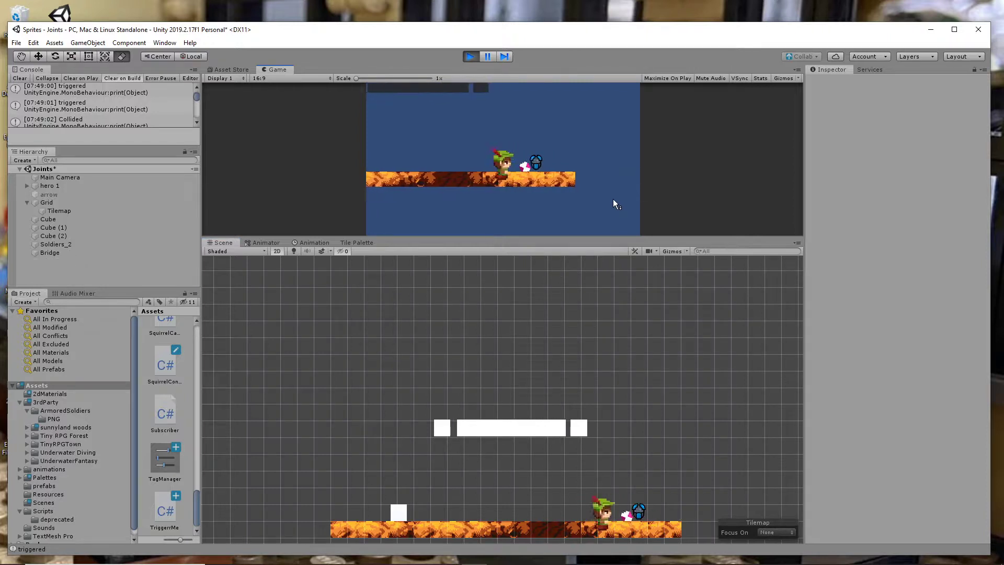
pyautogui.press('a')
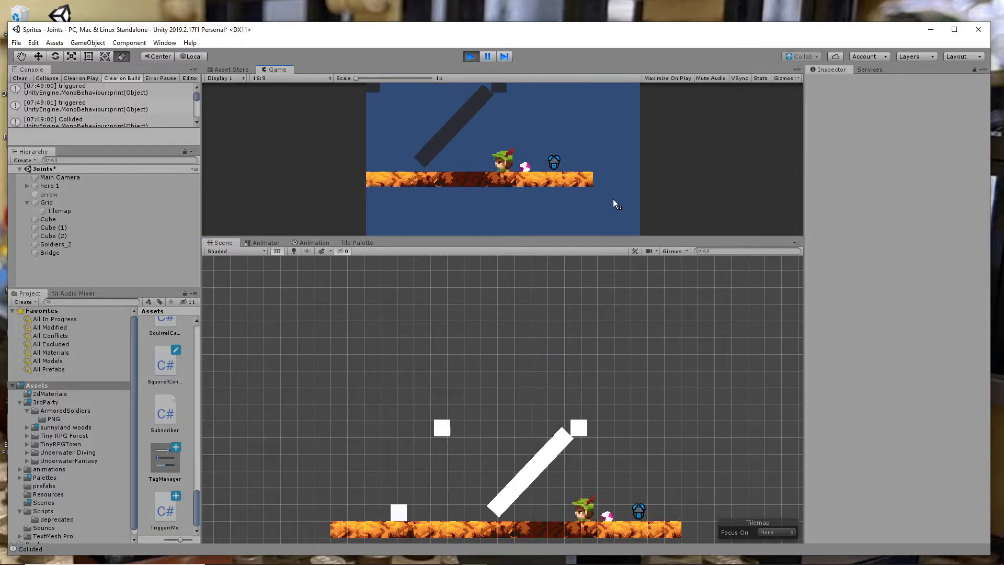
# Walk the hero away from the soldier, past the bridge's free end towards the cube on the ground, testing the lowered bridge's collision.
pyautogui.press('a')
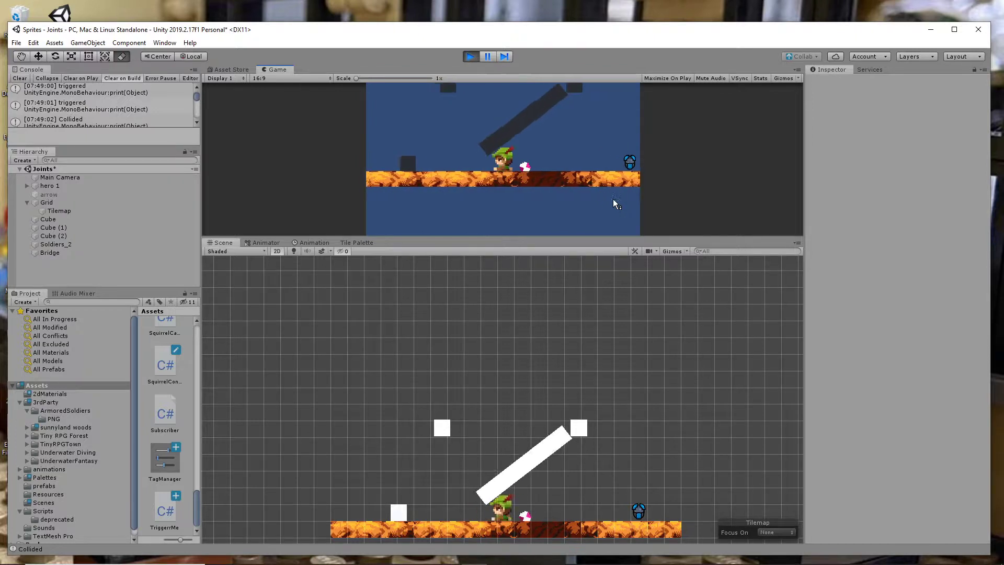
pyautogui.press('a')
pyautogui.press('d')
pyautogui.press('a')
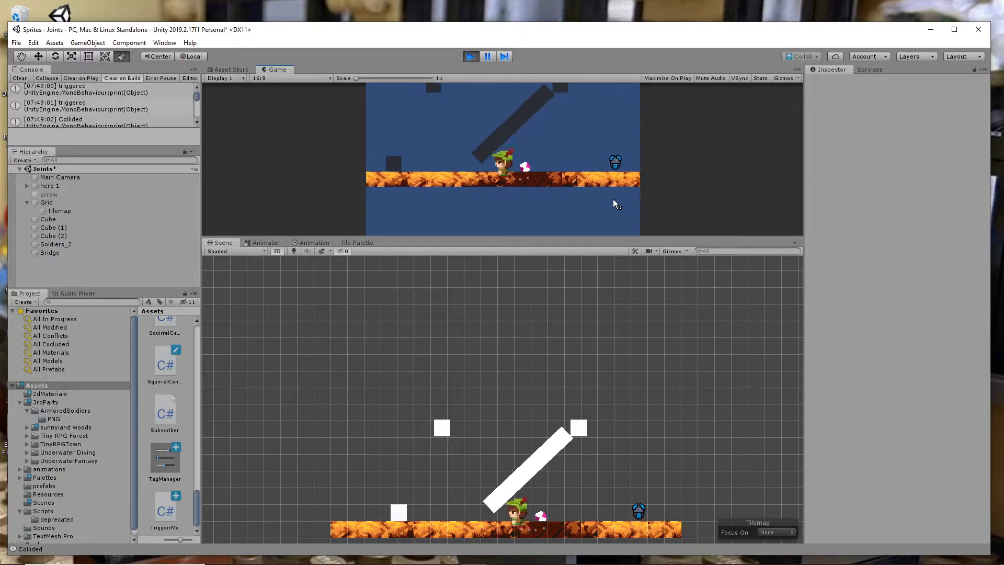
pyautogui.press('d')
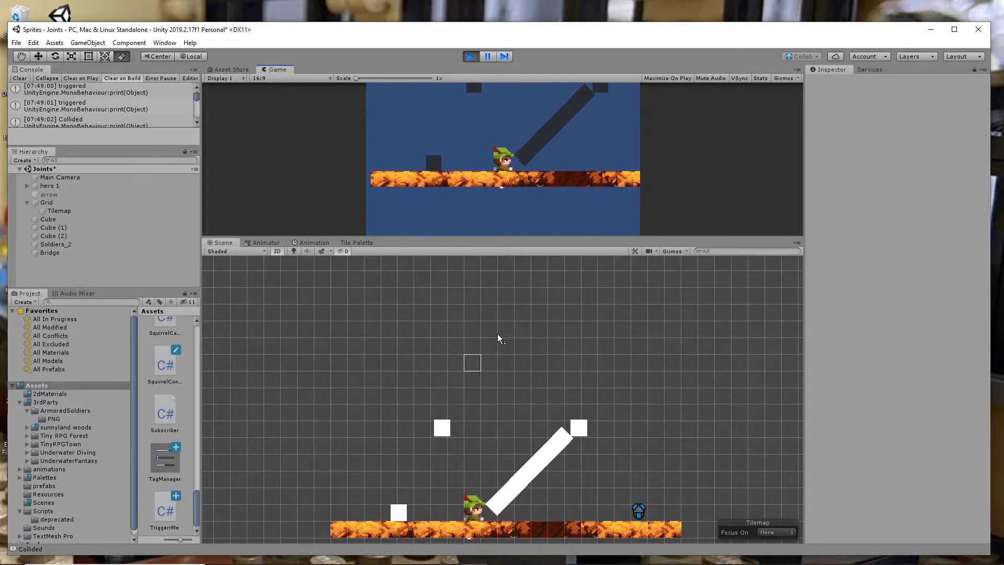
pyautogui.press('a')
pyautogui.press('a')
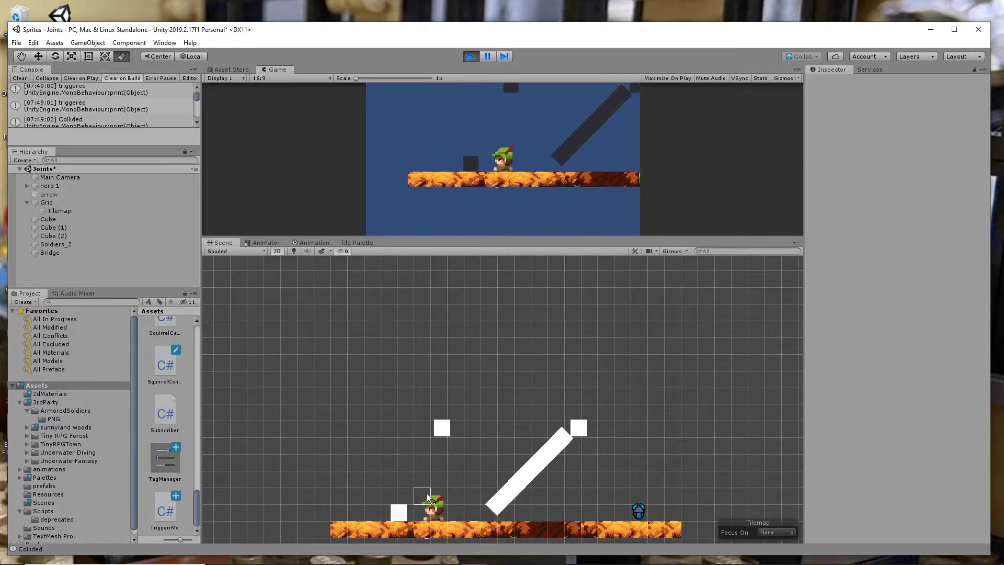
pyautogui.press('d')
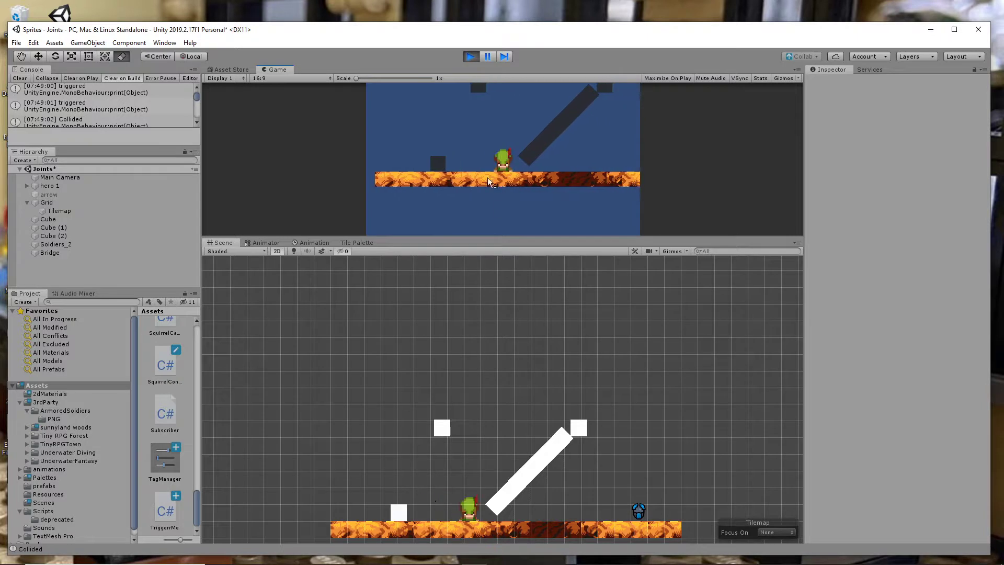
# Restart the play test, walk the hero off the bridge to the soldier, and stop playing.
pyautogui.hotkey('ctrl', 'p')
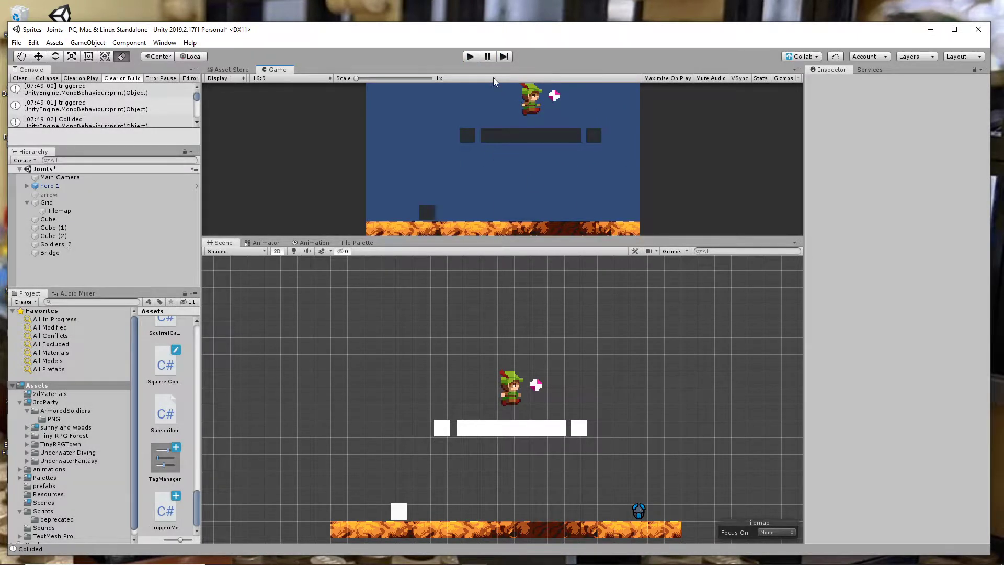
pyautogui.click(471, 57)
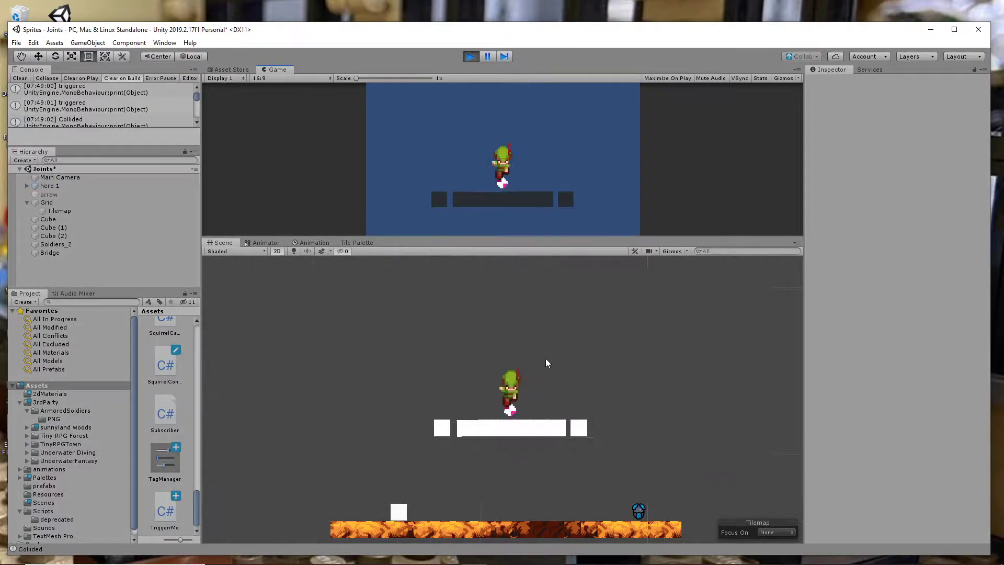
pyautogui.press('Right')
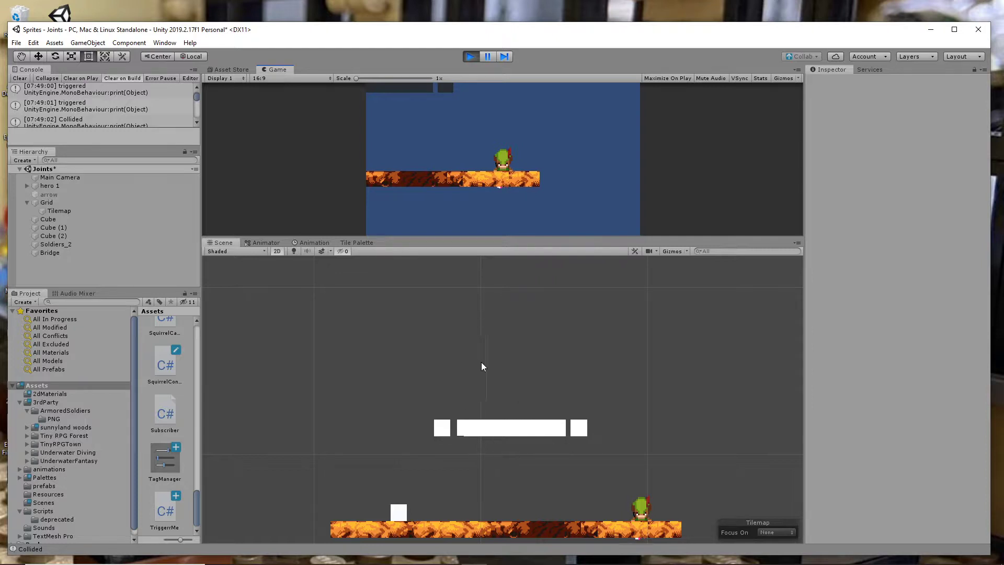
pyautogui.click(470, 56)
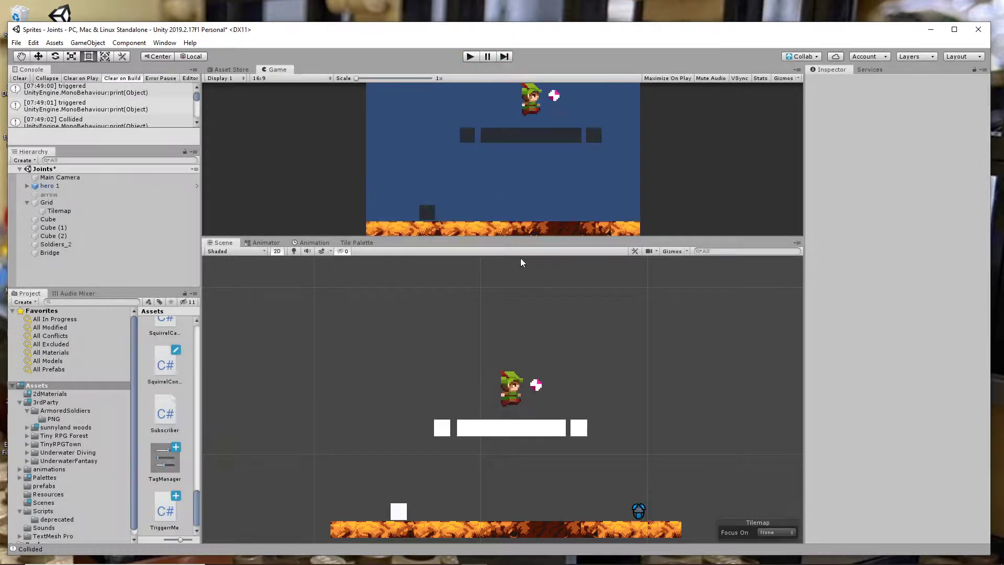
# Set the motor speed of the Bridge's Hinge Joint 2D to 100.
pyautogui.click(51, 253)
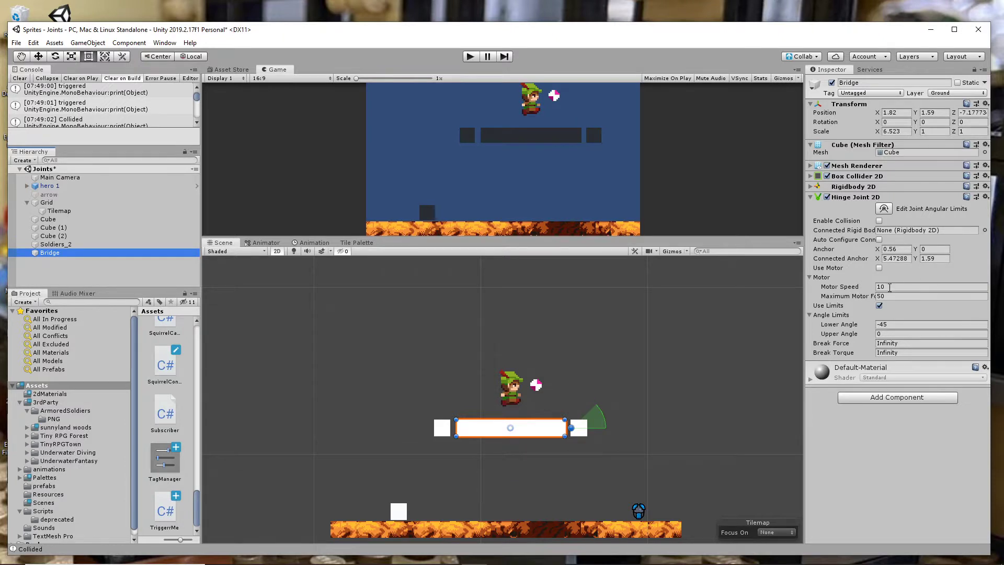
pyautogui.click(895, 287)
pyautogui.write('0')
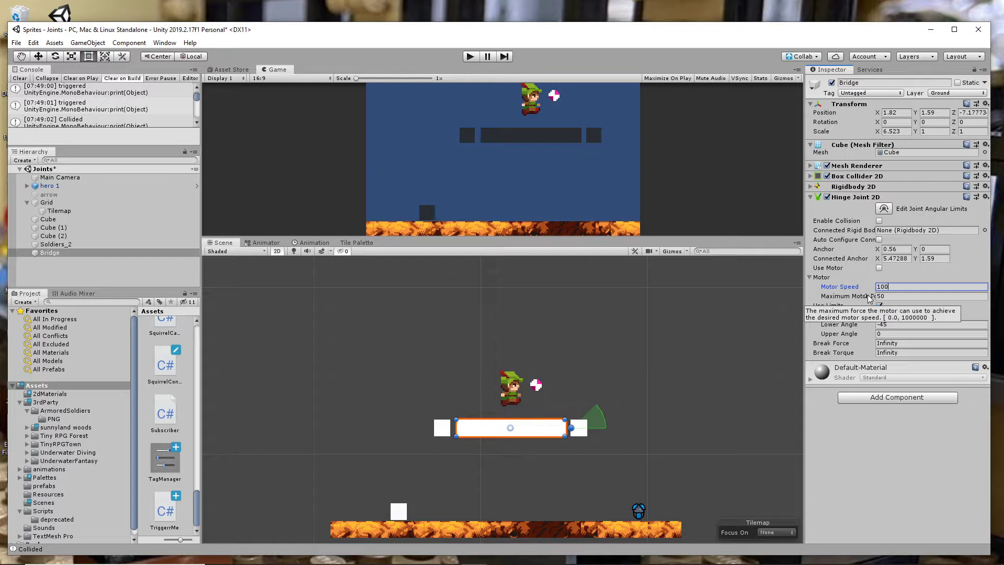
# Play the scene, move the hero in and out of the soldier's trigger to test the faster bridge, walk past its free end, and stop playing.
pyautogui.click(470, 59)
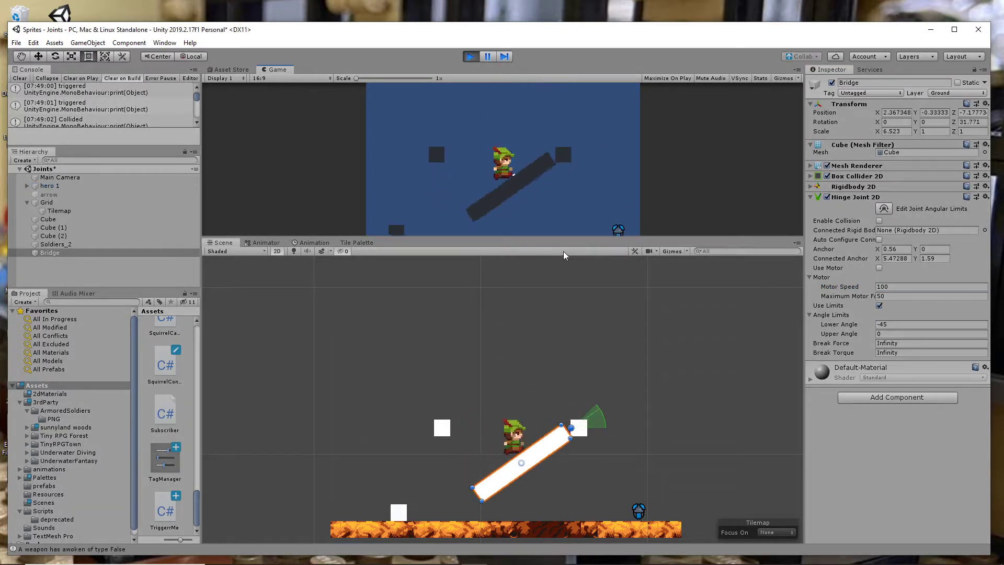
pyautogui.press('Right')
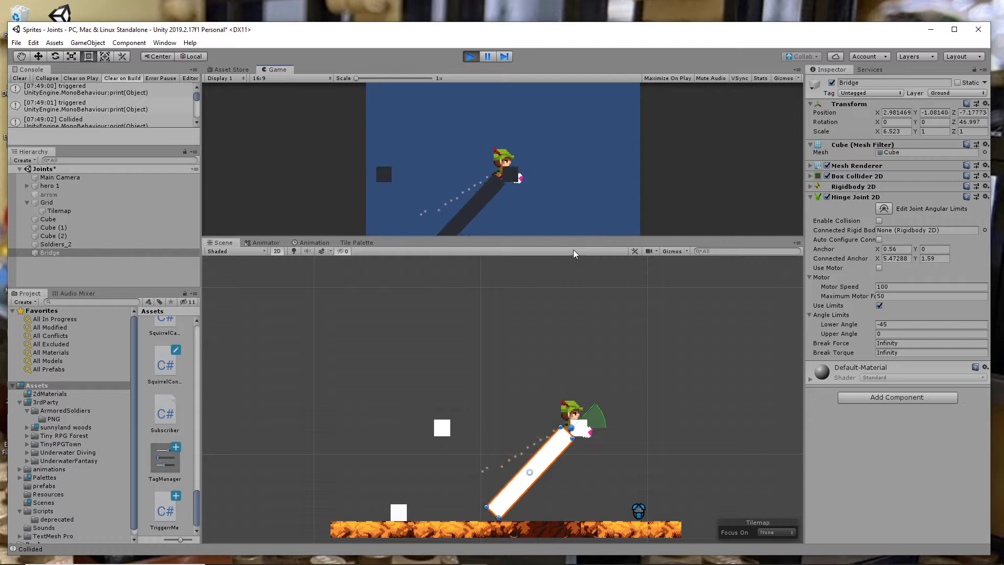
pyautogui.press('Left')
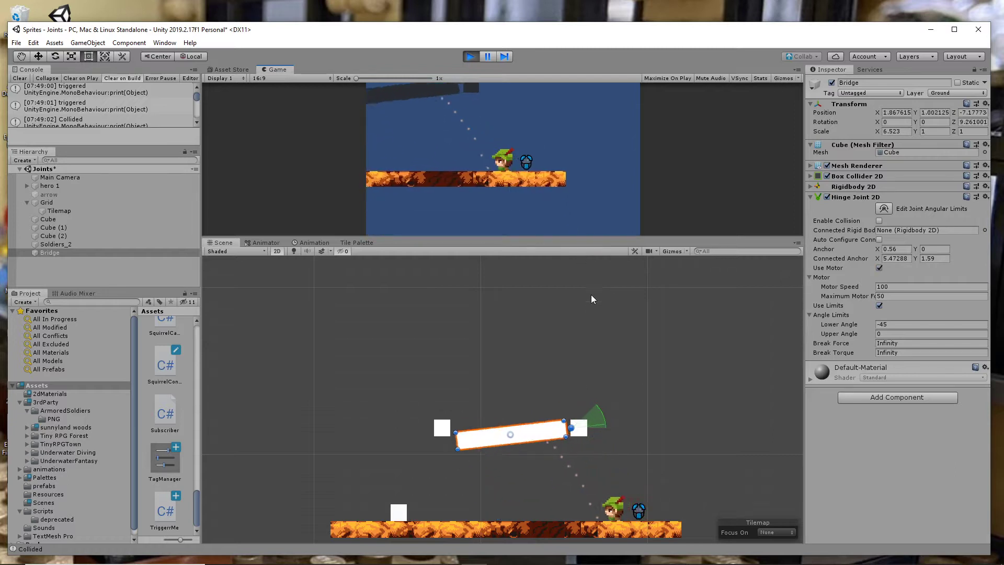
pyautogui.press('Right')
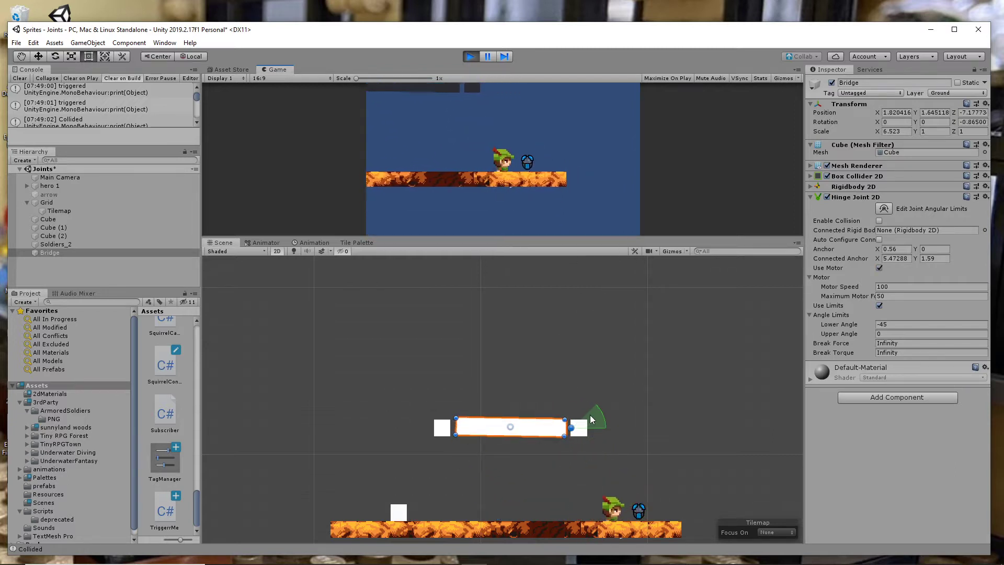
pyautogui.press('Left')
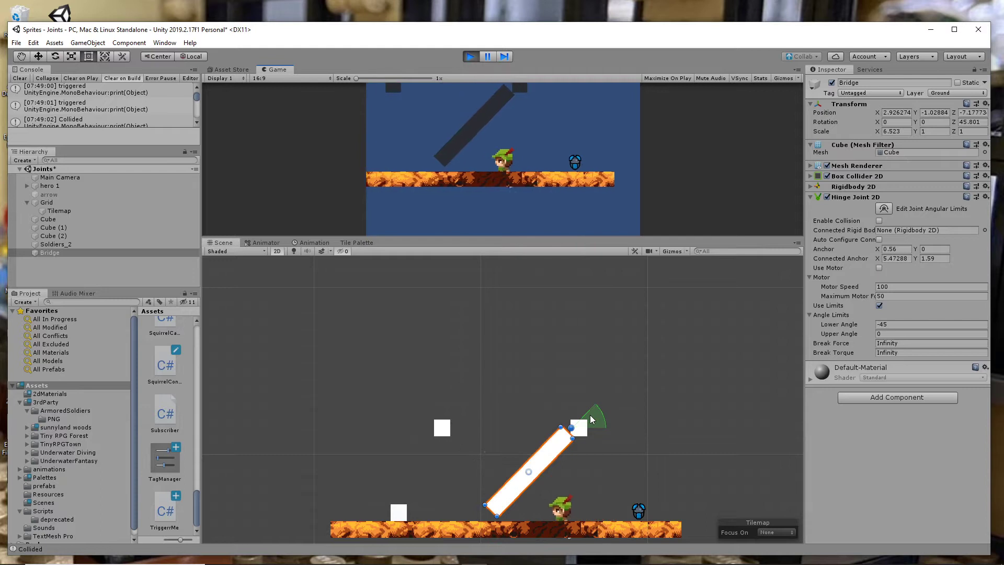
pyautogui.press('Left')
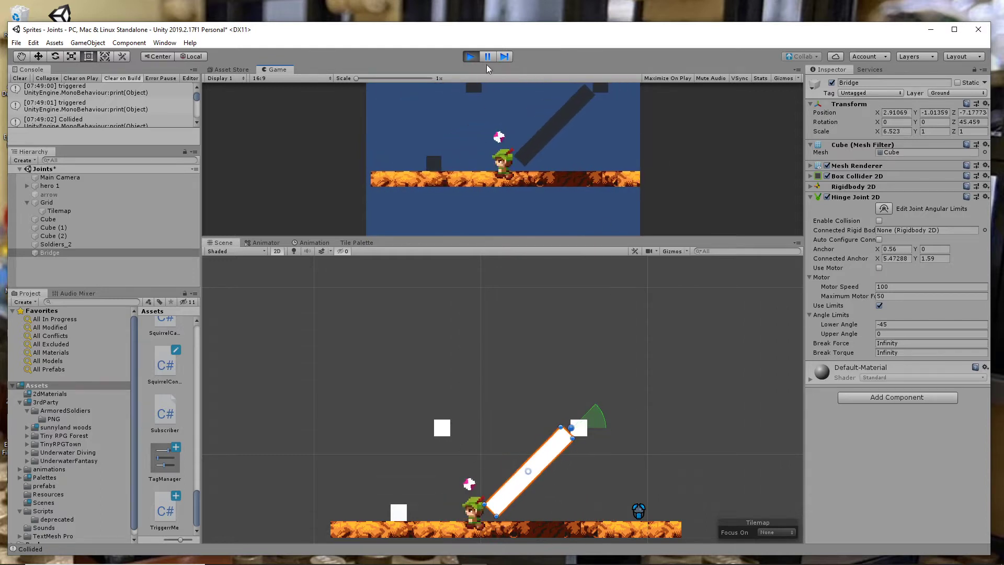
pyautogui.click(469, 56)
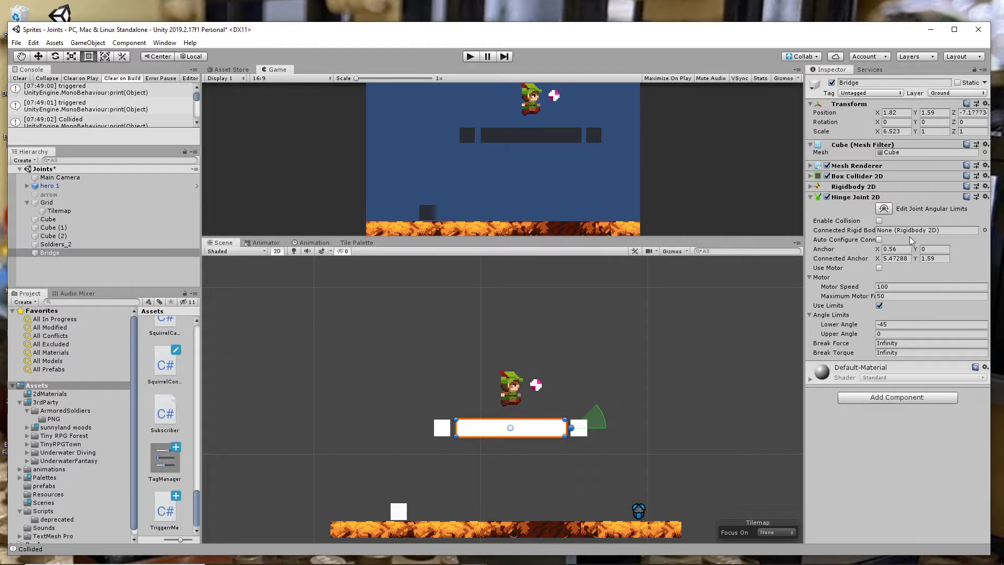